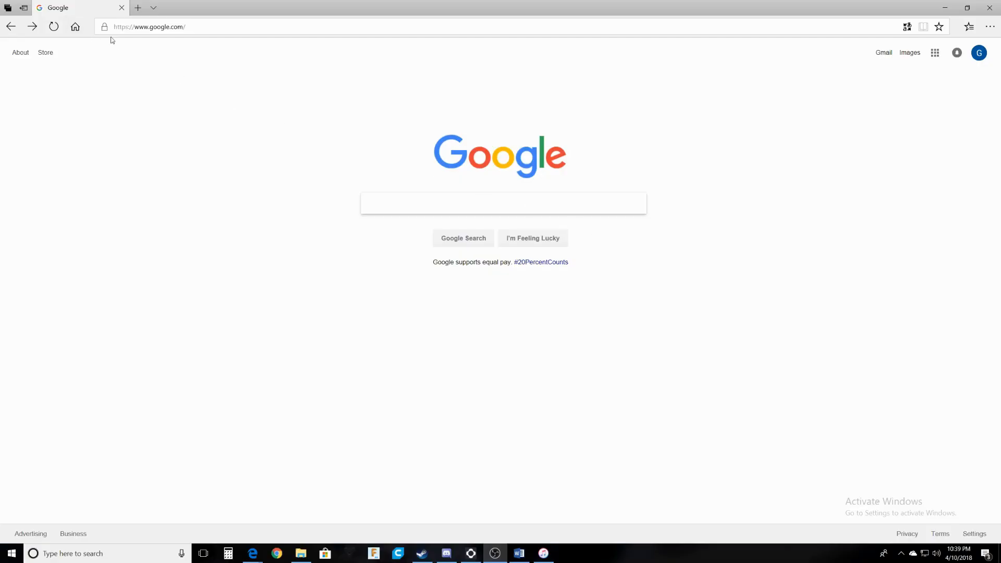
Go to the FlightOne website in Edge and open its download page listing the 0.575.1 clients.
click(190, 26)
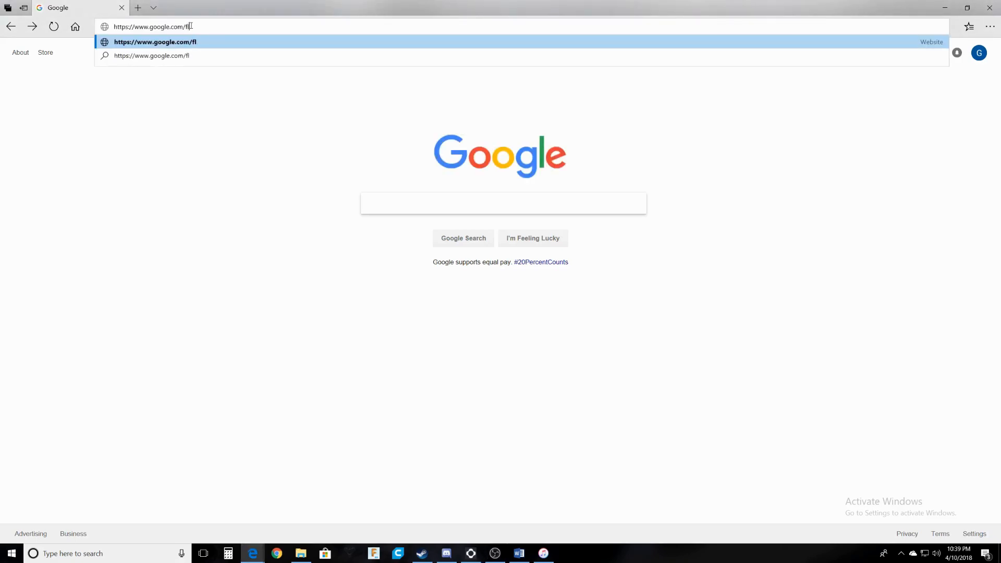
key(BackSpace)
key(BackSpace)
key(BackSpace)
key(BackSpace)
key(BackSpace)
key(BackSpace)
key(BackSpace)
key(BackSpace)
key(BackSpace)
key(BackSpace)
key(BackSpace)
key(BackSpace)
text(flight)
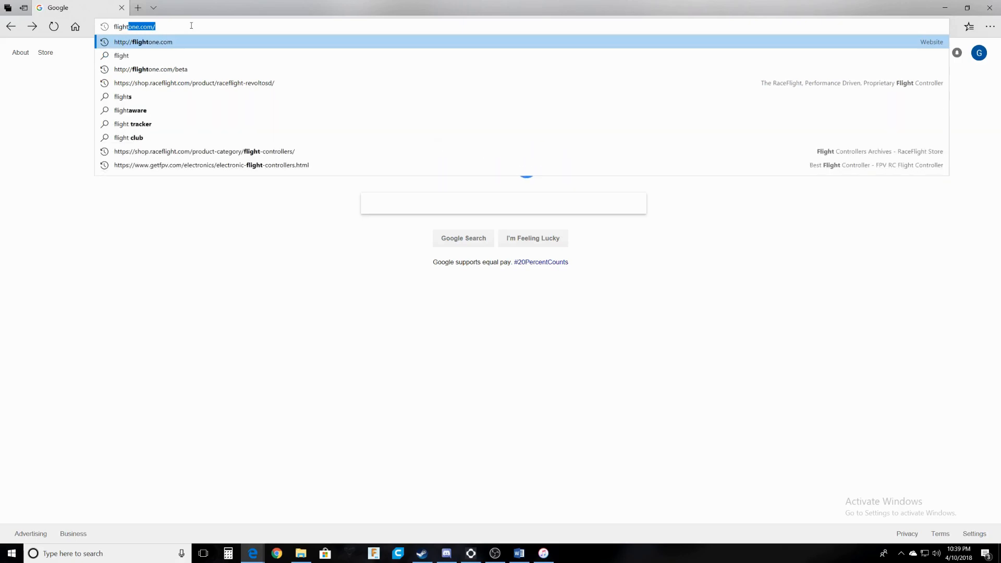
key(Return)
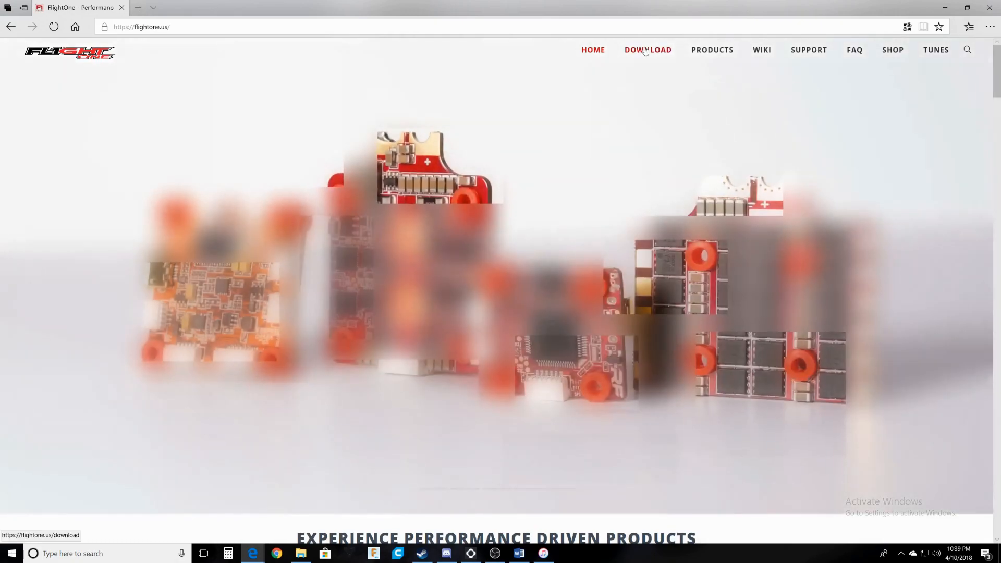
click(649, 50)
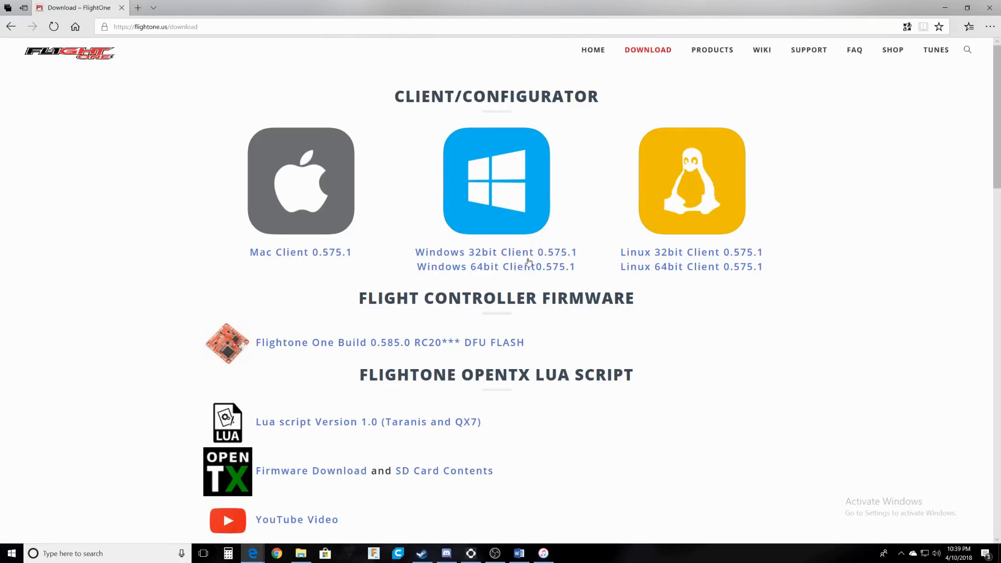
scroll(444, 323, down, 3)
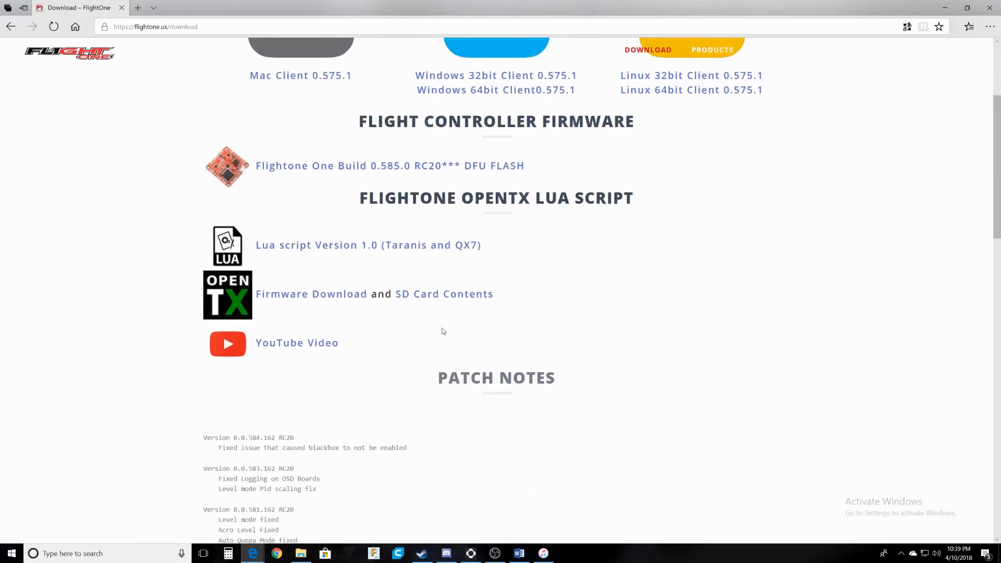
scroll(455, 353, up, 2)
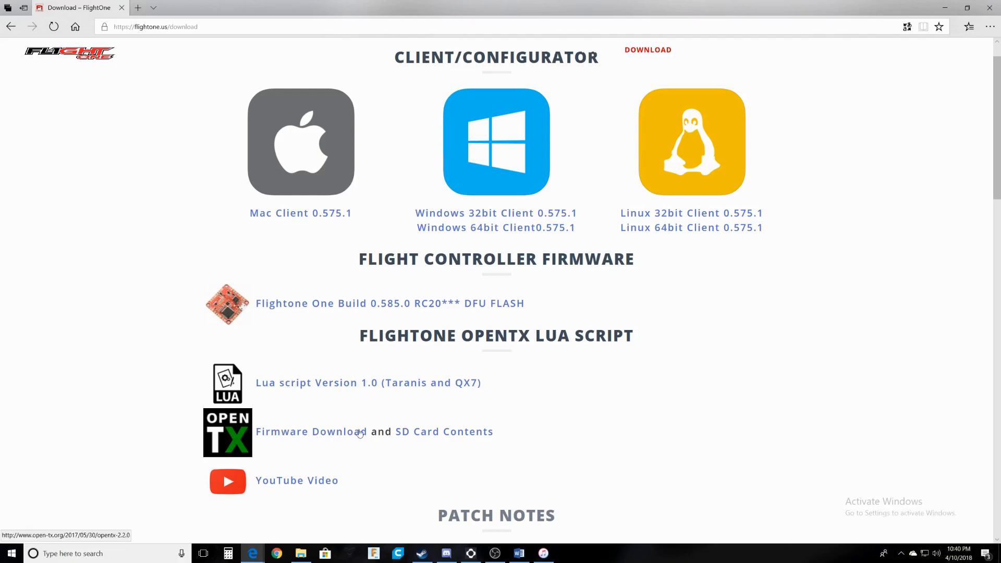
scroll(314, 481, down, 2)
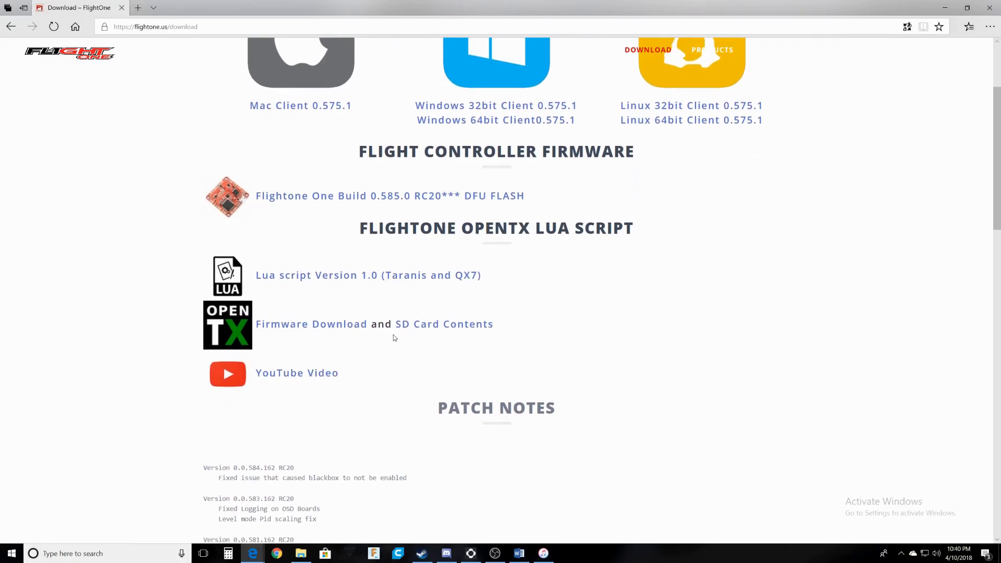
scroll(448, 334, up, 3)
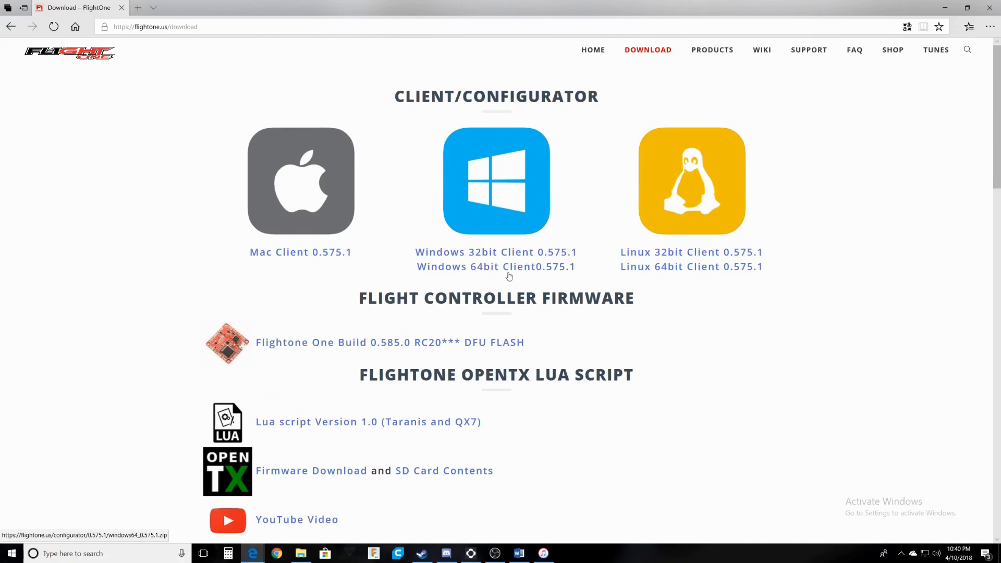
Extract the windows64_0.575.1.zip configurator files into the E:\RaceFlight folder.
drag(1000, 297, 419, 147)
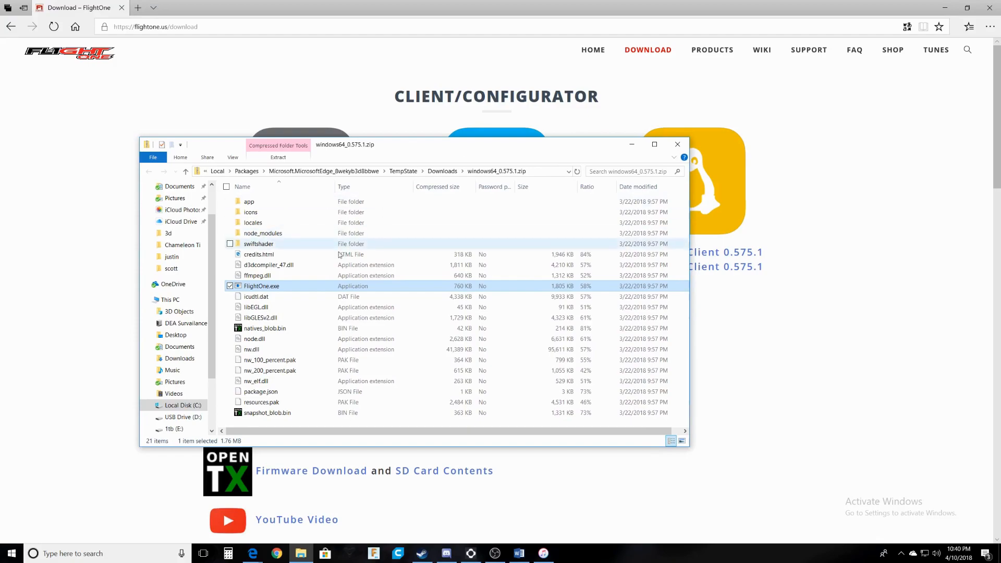
double_click(271, 290)
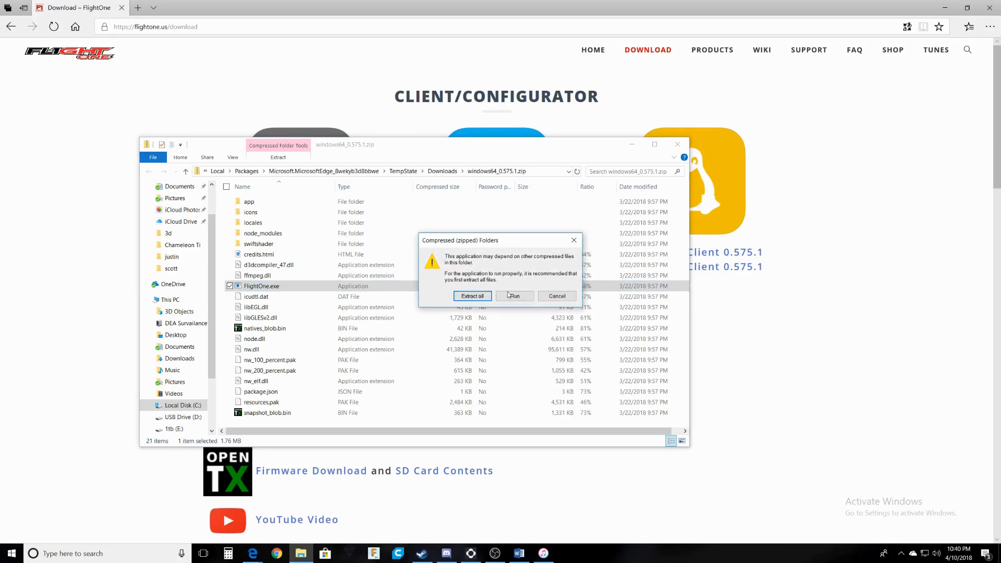
click(482, 297)
click(599, 234)
click(402, 360)
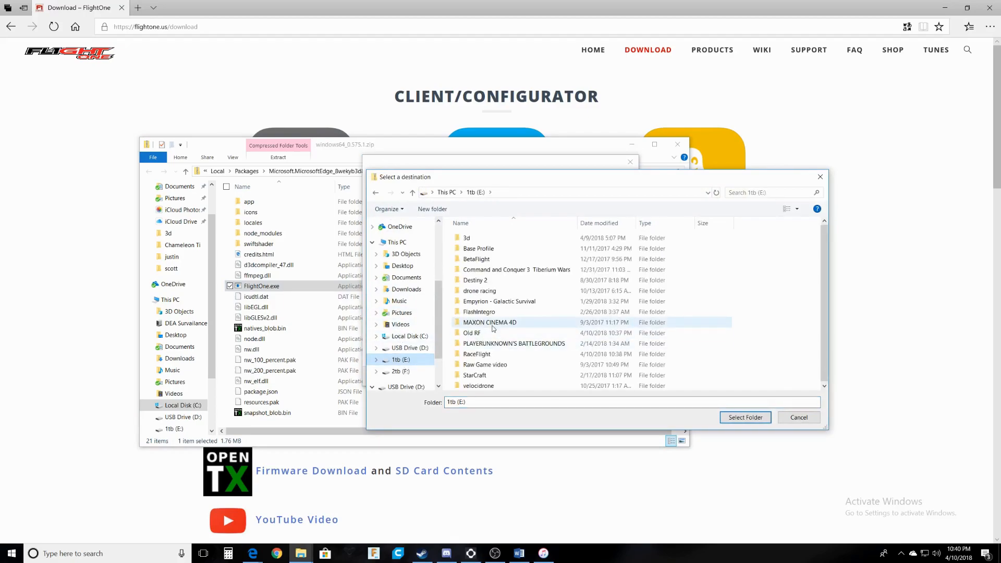
click(470, 355)
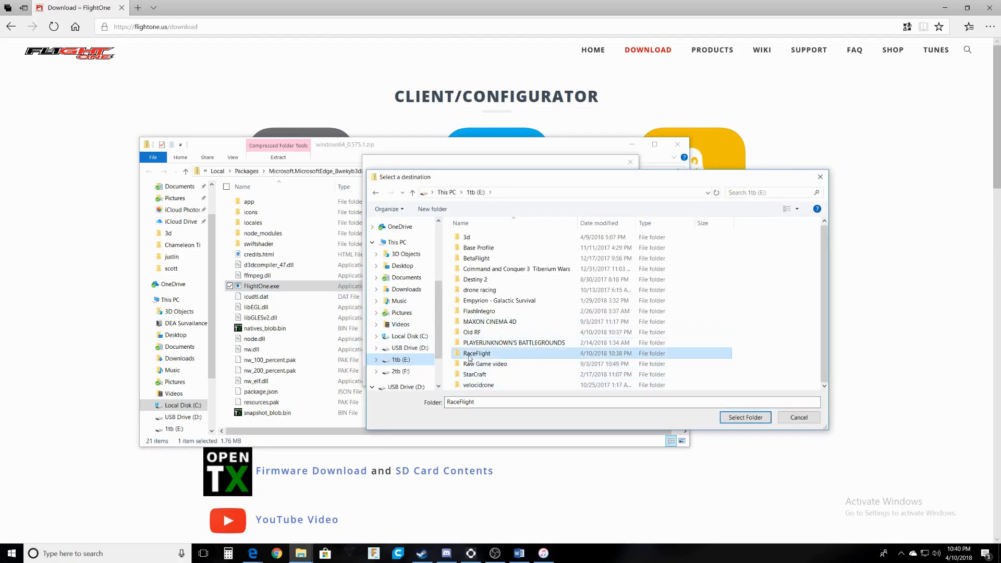
double_click(469, 355)
click(746, 417)
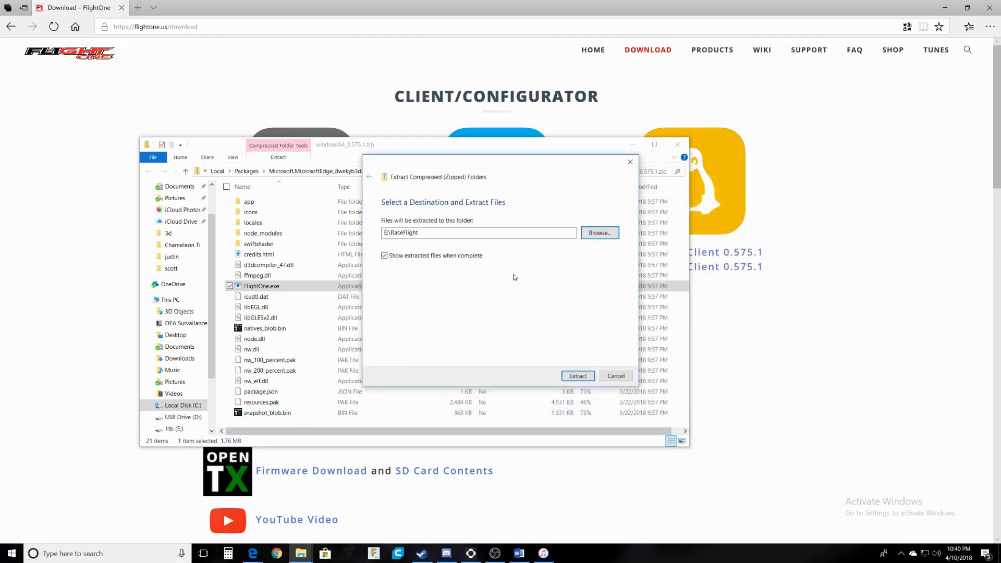
click(579, 377)
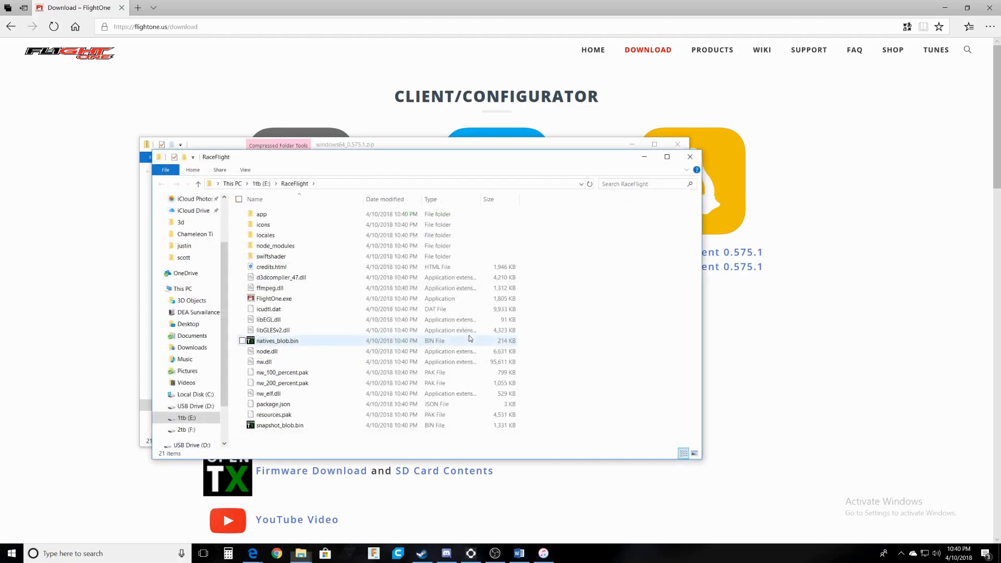
Launch the extracted FlightOne.exe and maximize the configurator window.
double_click(280, 300)
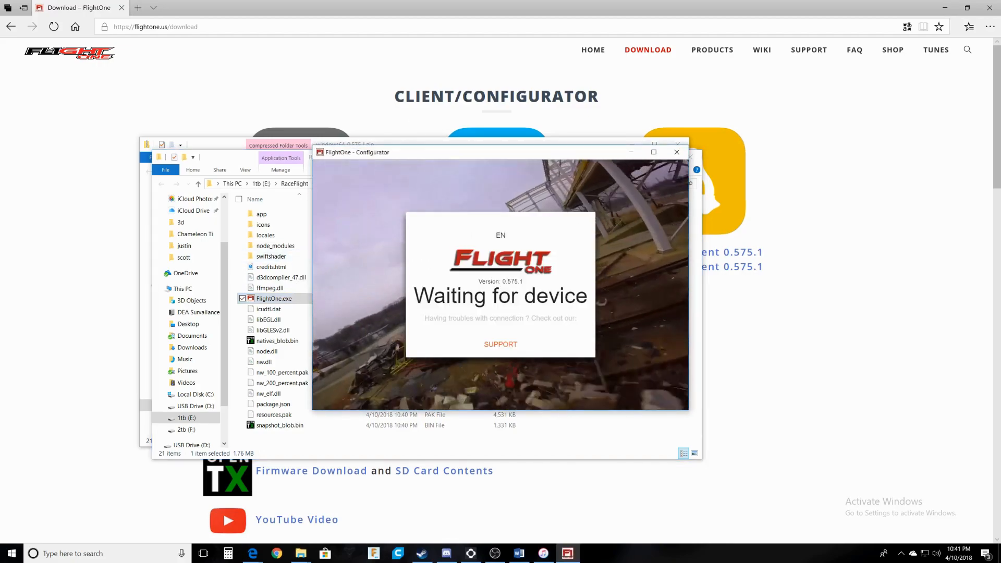
click(654, 152)
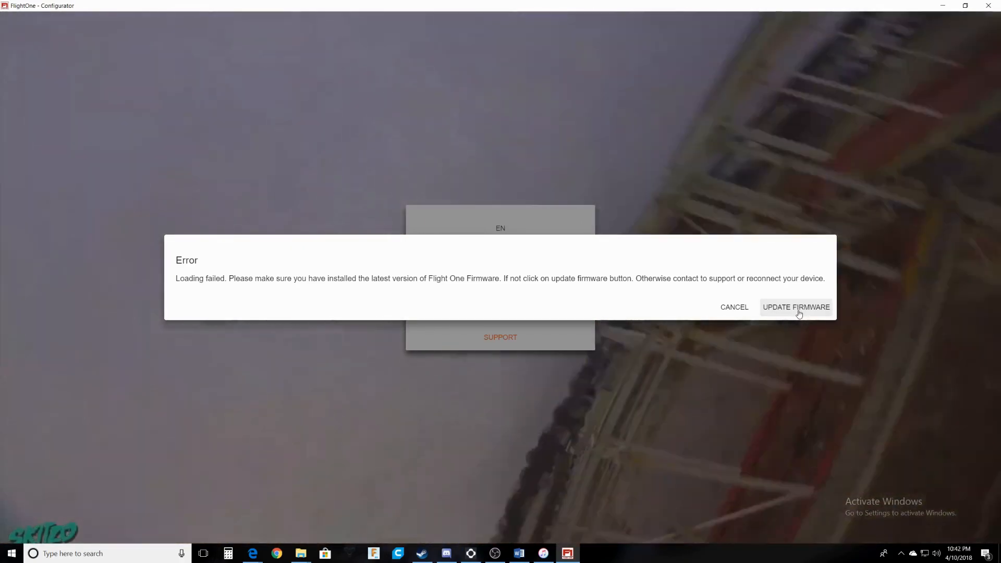
Flash the 0.585.0 Revolt firmware to the board from the firmware update page.
click(798, 308)
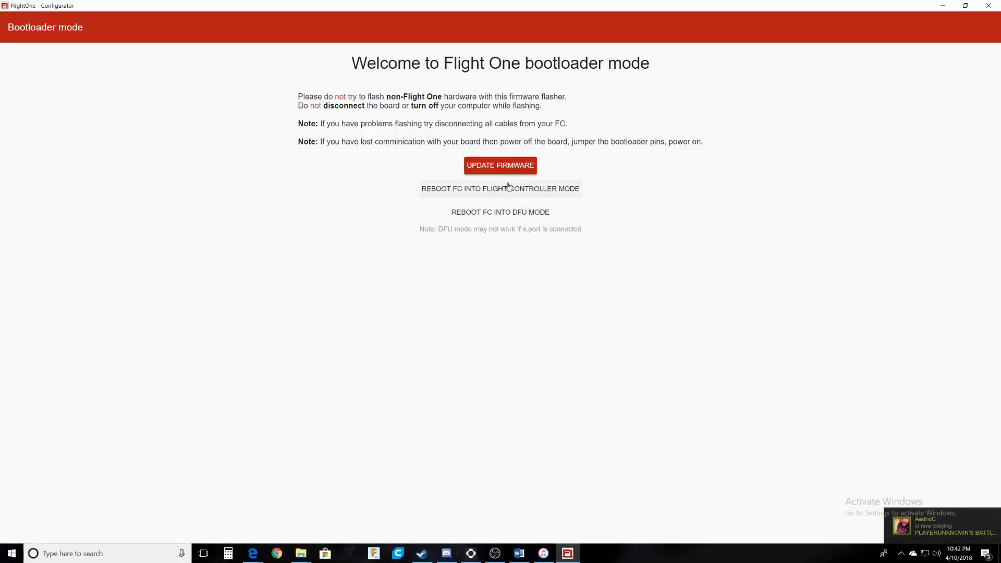
click(506, 167)
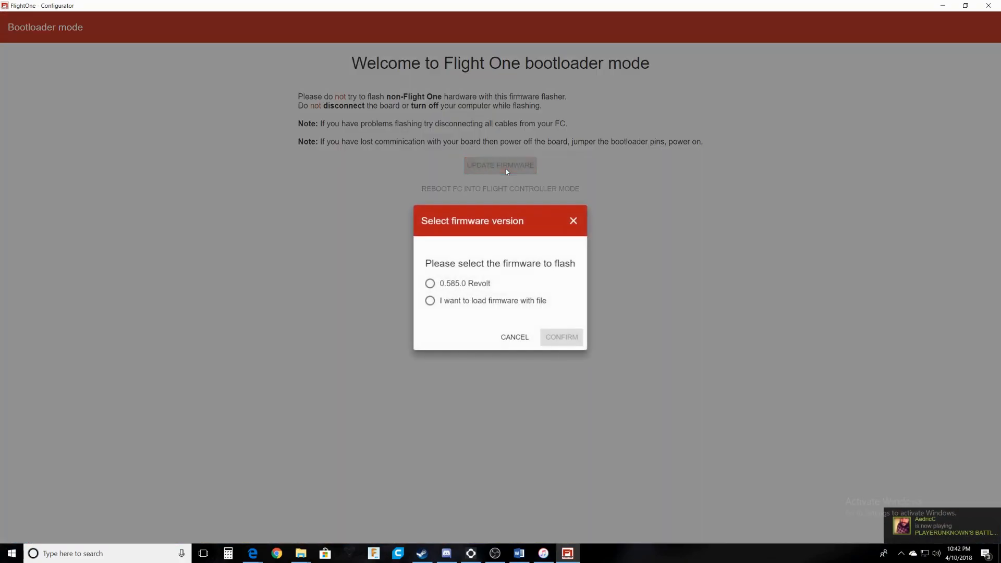
click(451, 286)
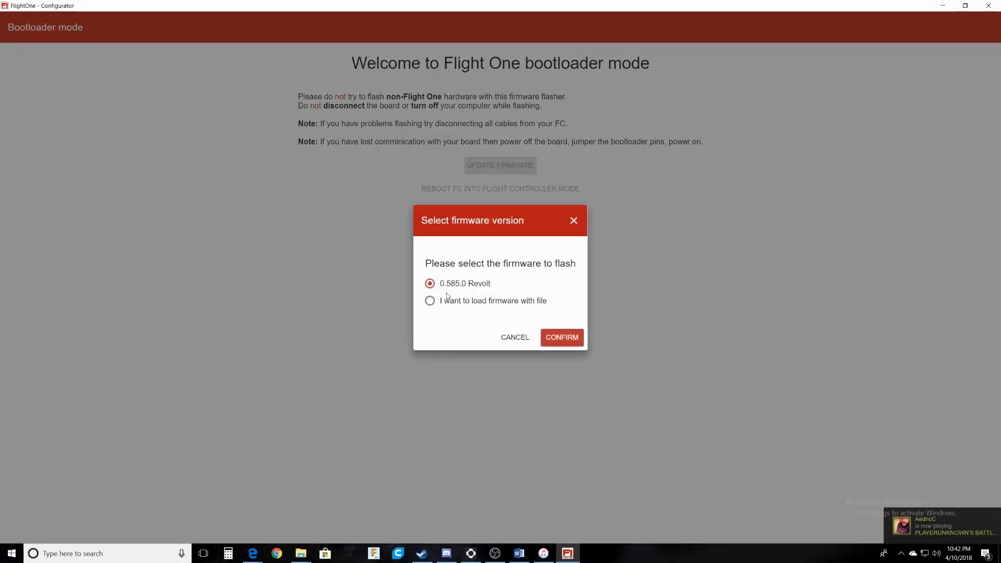
click(531, 331)
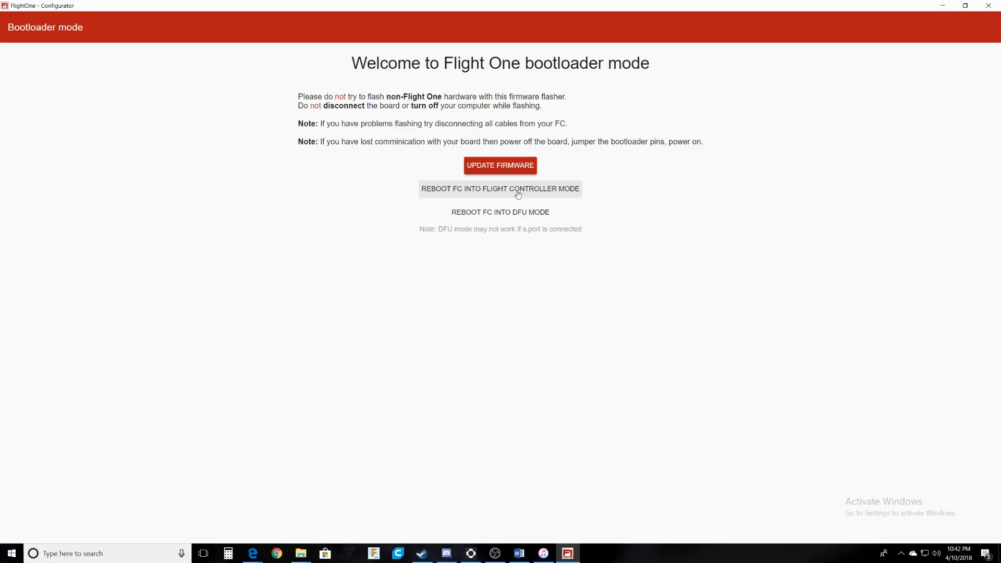
click(492, 163)
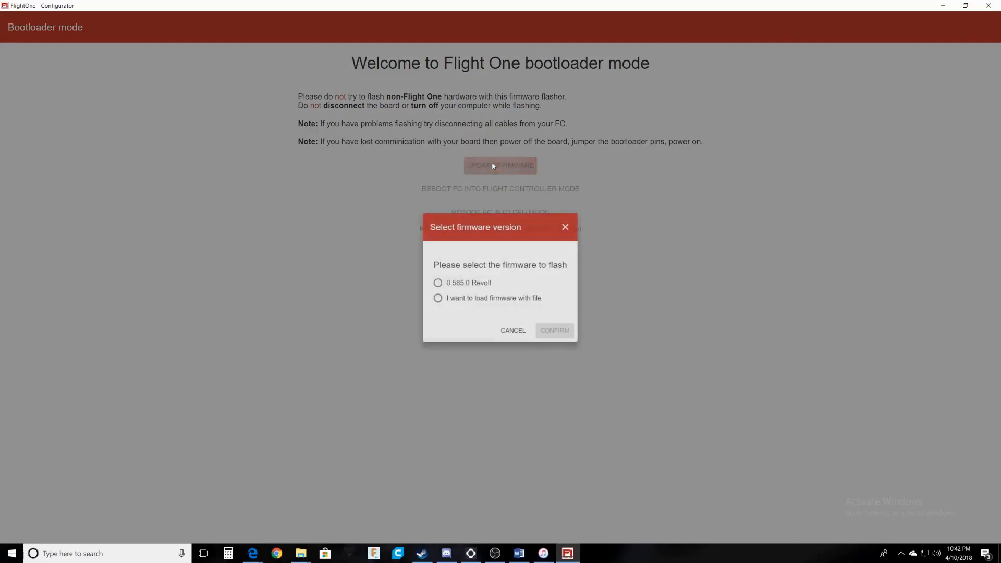
click(430, 284)
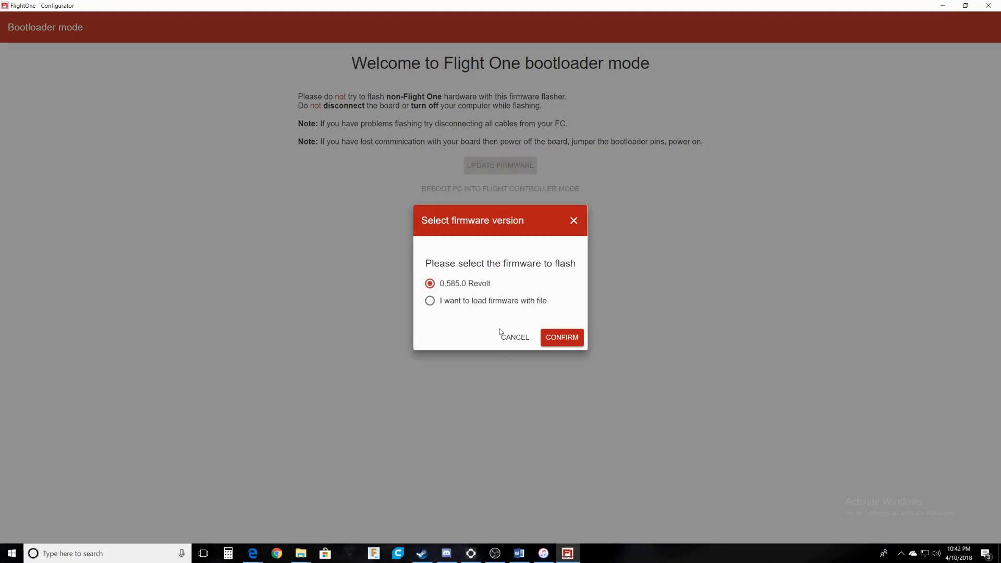
click(562, 338)
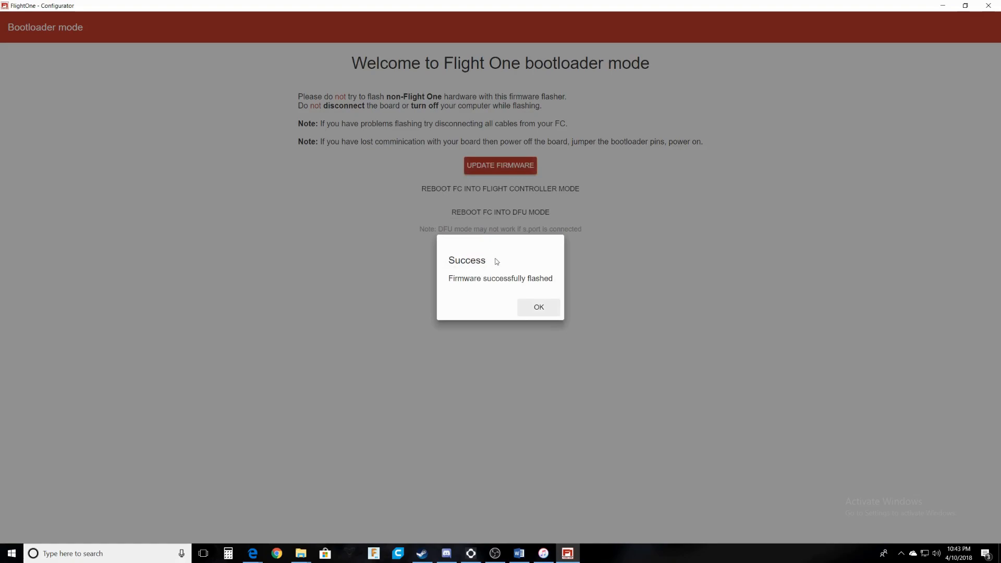
Start the setup wizard and save Spektrum Quad Race Receiver as the receiver.
click(540, 308)
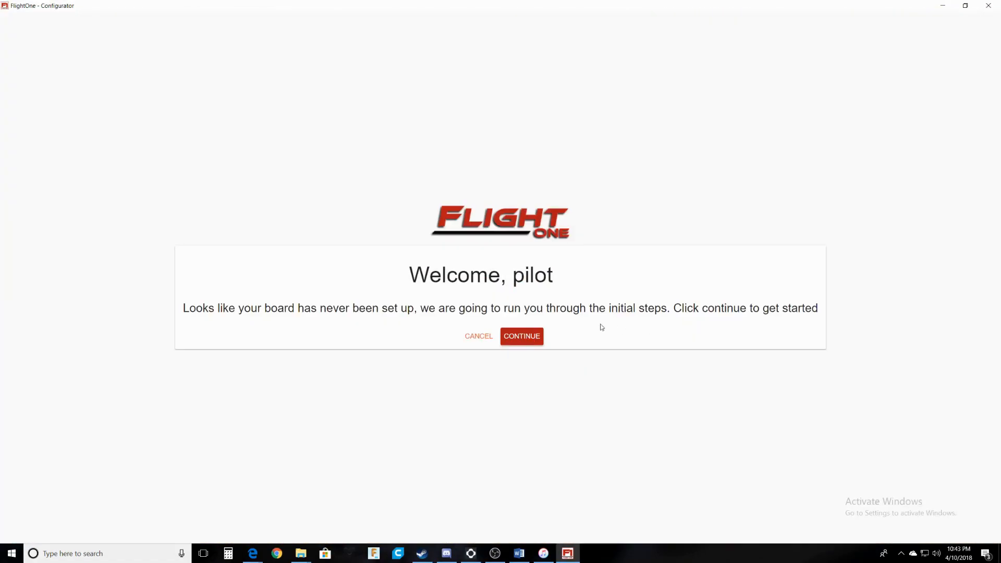
click(514, 337)
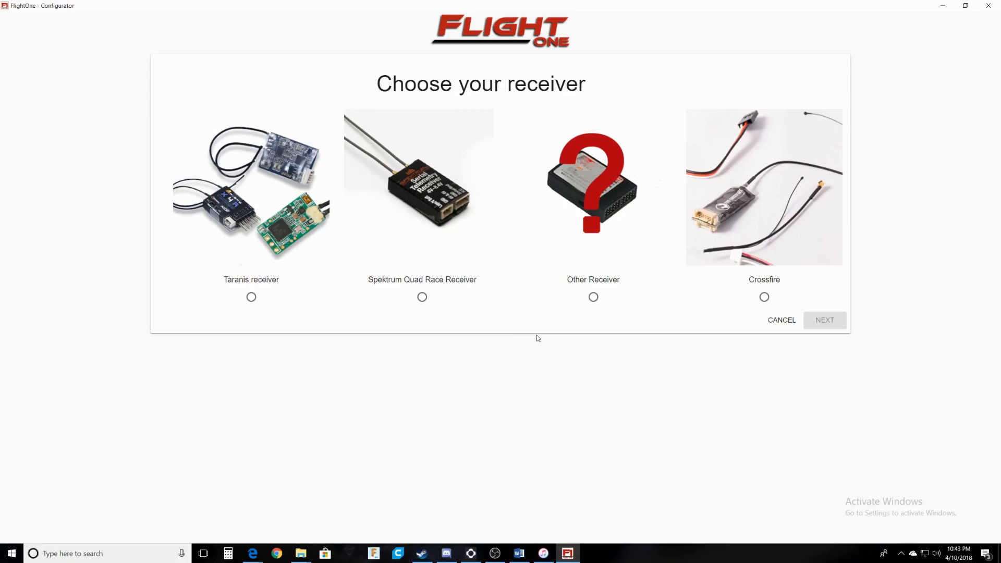
click(423, 297)
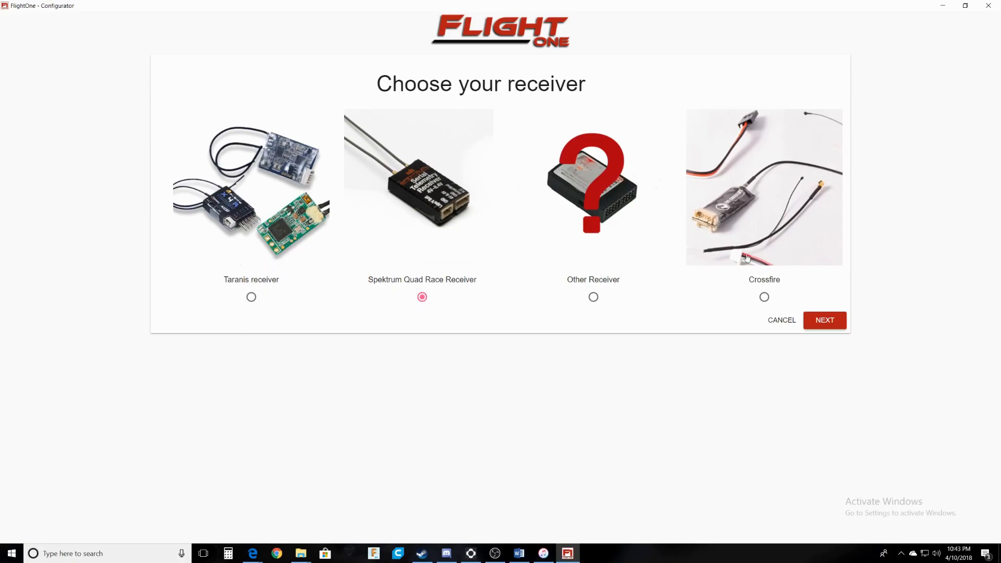
click(836, 322)
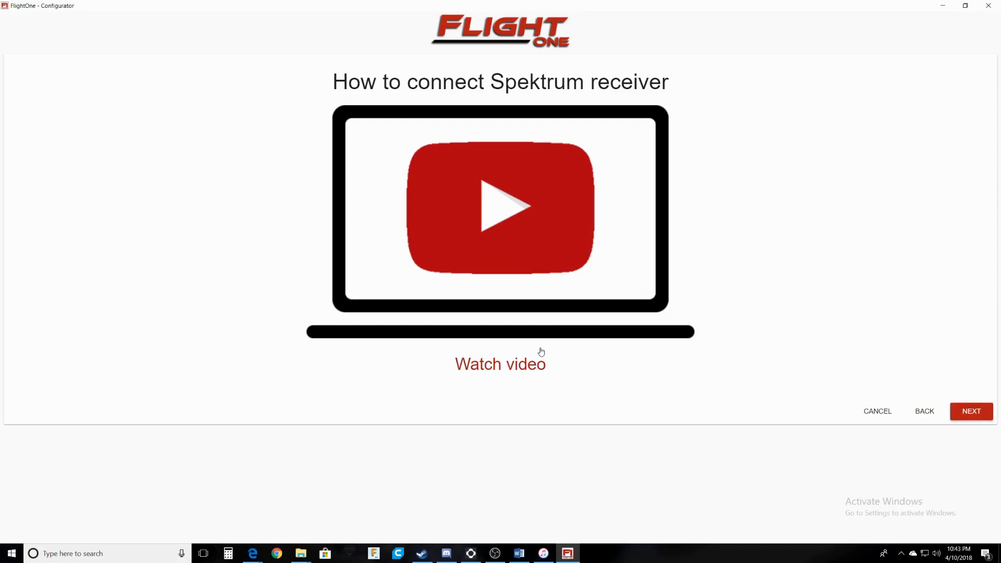
click(974, 420)
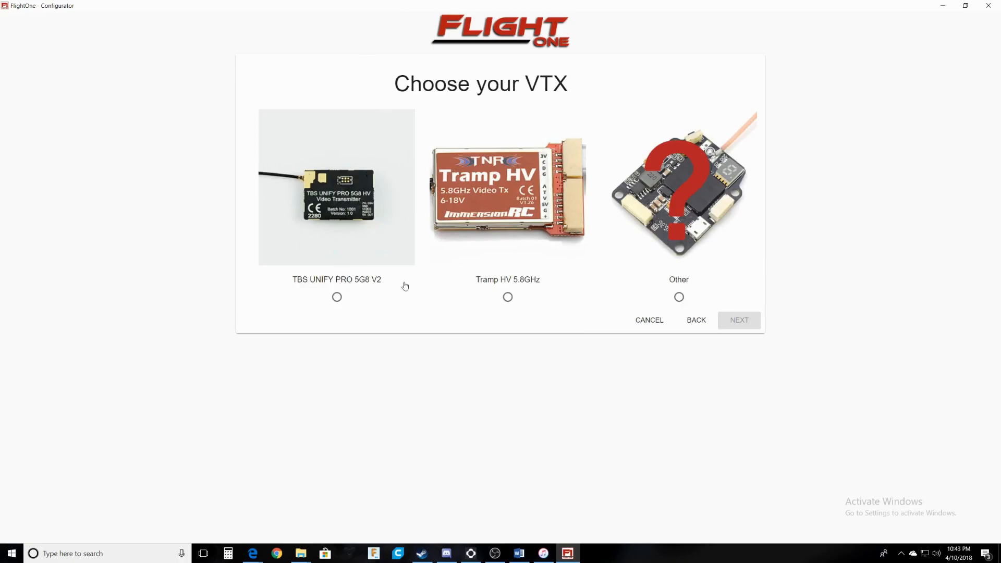
Select TBS UNIFY PRO 5G8 V2 as the VTX and continue to the ESC page.
click(336, 286)
click(744, 321)
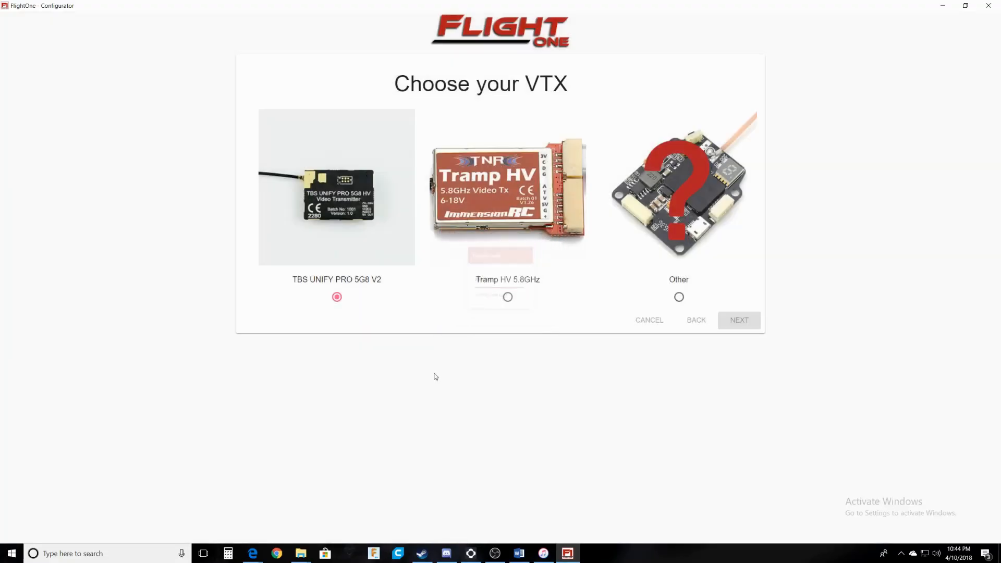
click(965, 412)
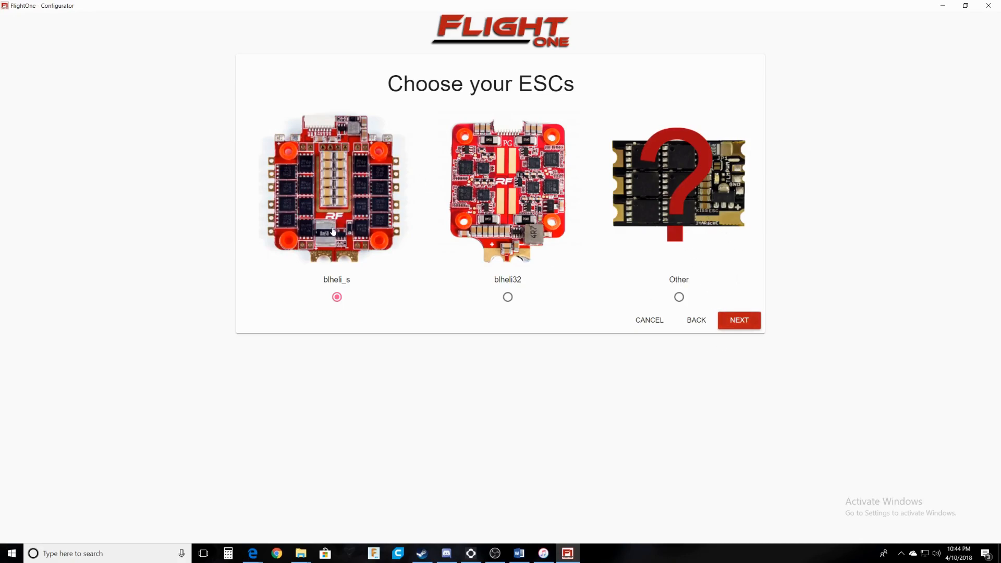
Confirm blheli_s ESCs, choose reversed props, and finish the first-run wizard.
click(727, 322)
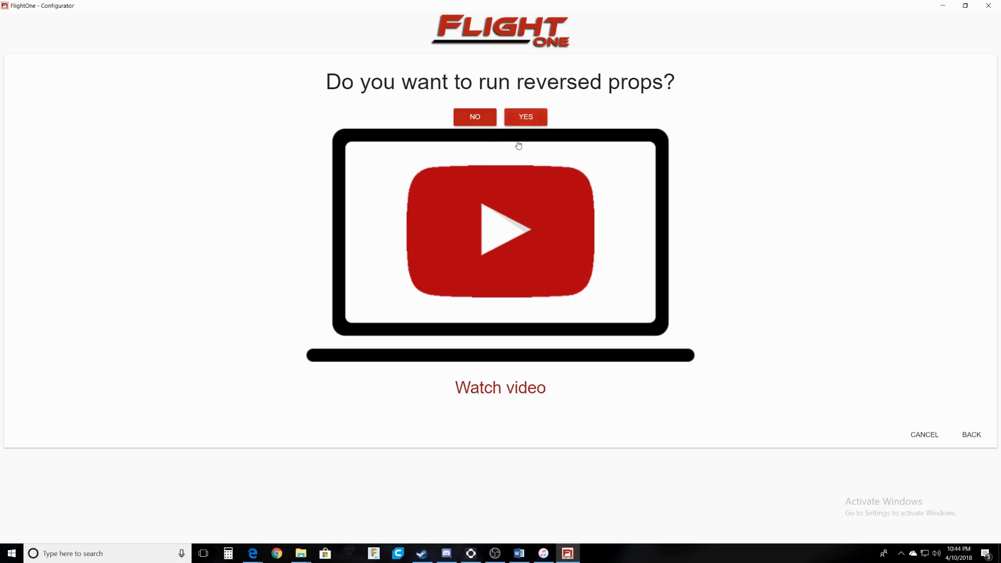
click(524, 119)
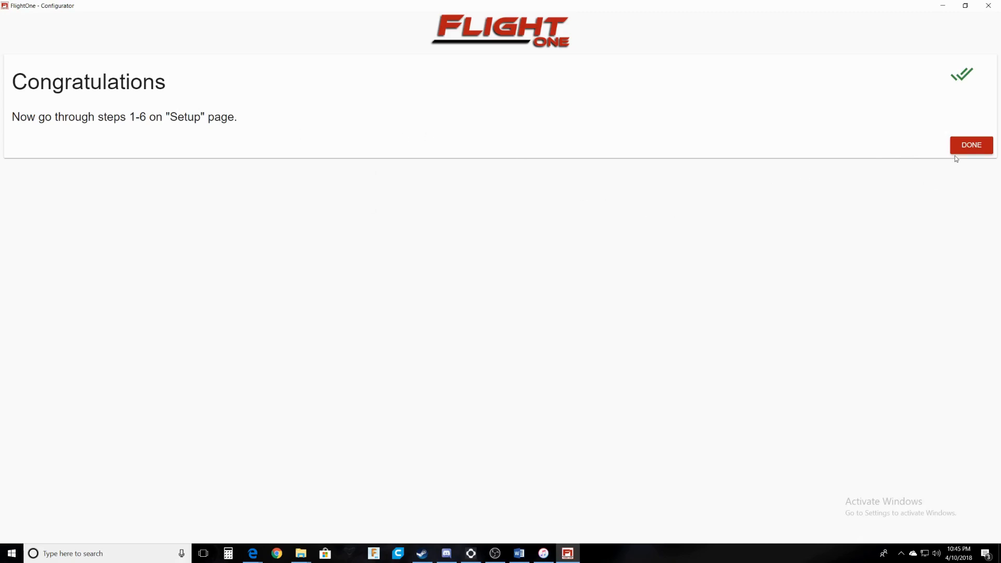
click(969, 147)
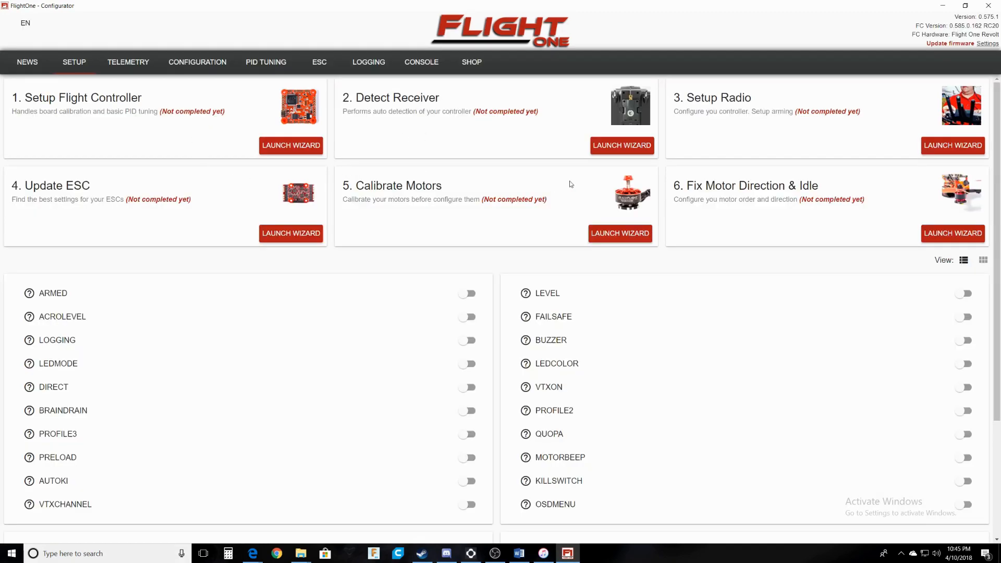
scroll(449, 399, down, 3)
scroll(454, 398, up, 3)
scroll(462, 399, down, 3)
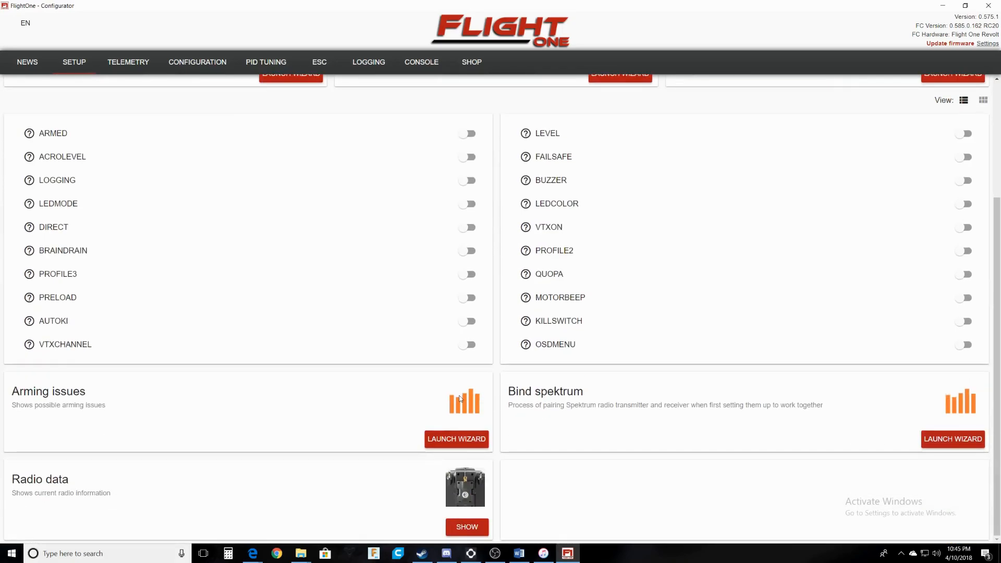
click(960, 445)
In the flight controller wizard, choose Freestyle, accept stick smoothing, and pick 4" or 5" size.
scroll(365, 391, up, 3)
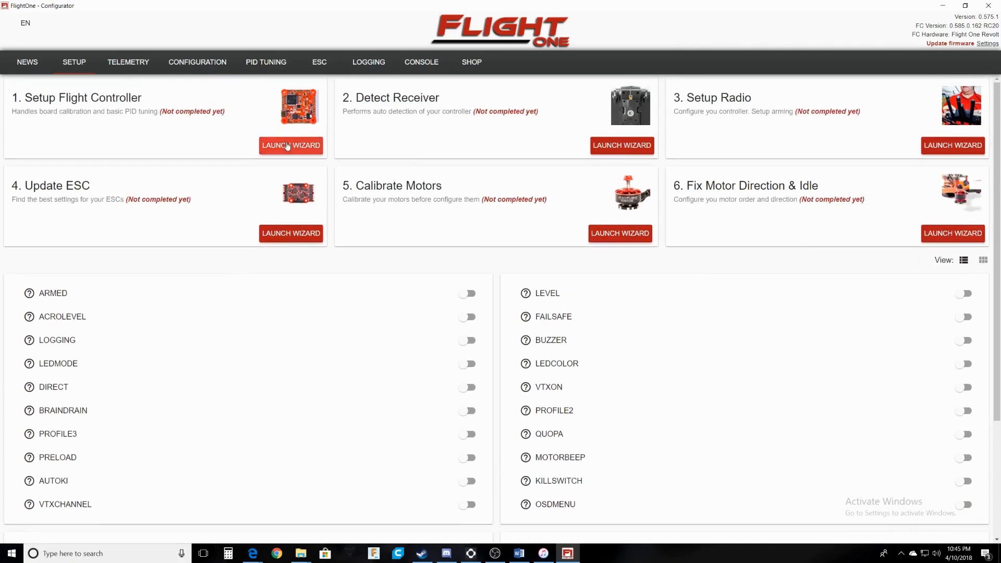
drag(166, 111, 228, 112)
click(218, 139)
click(304, 148)
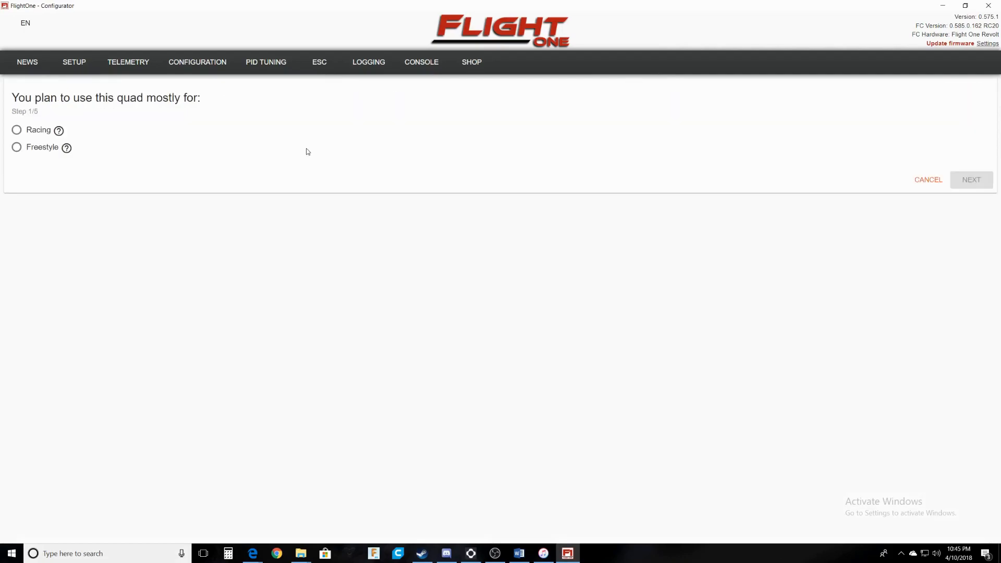
click(51, 152)
click(952, 186)
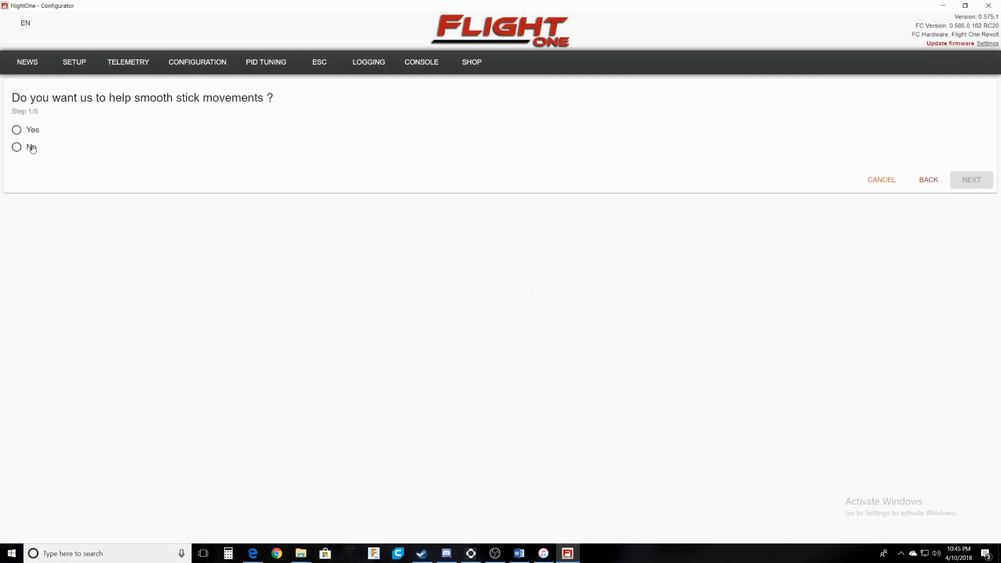
click(31, 130)
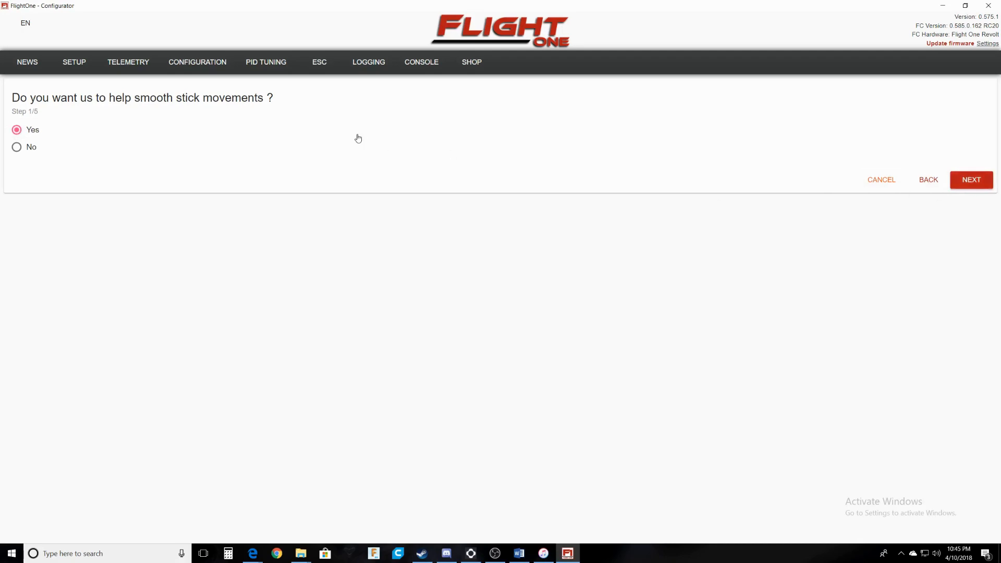
click(973, 183)
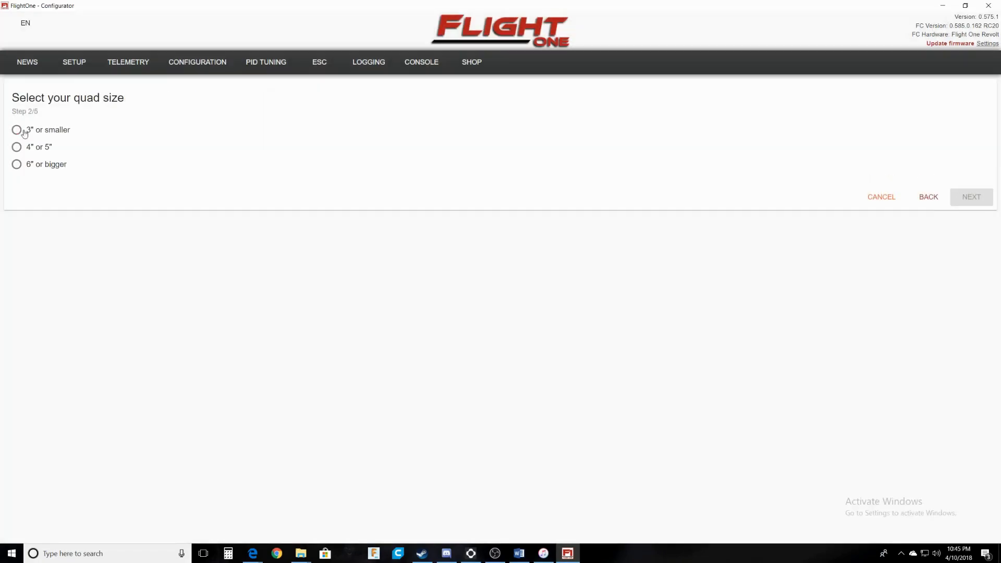
click(17, 147)
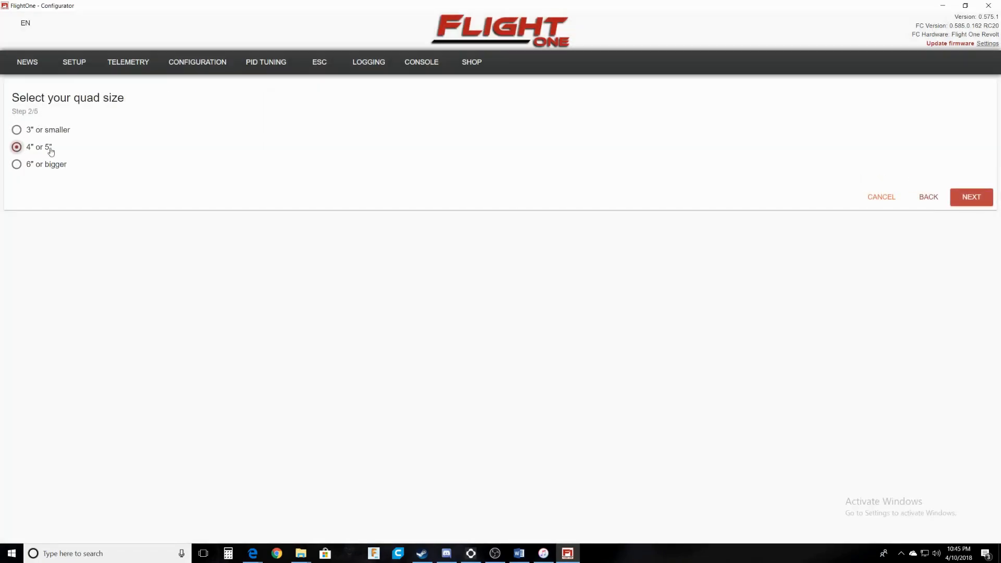
Confirm the quad size, record the flat and nose-down orientations, and close the wizard.
click(970, 207)
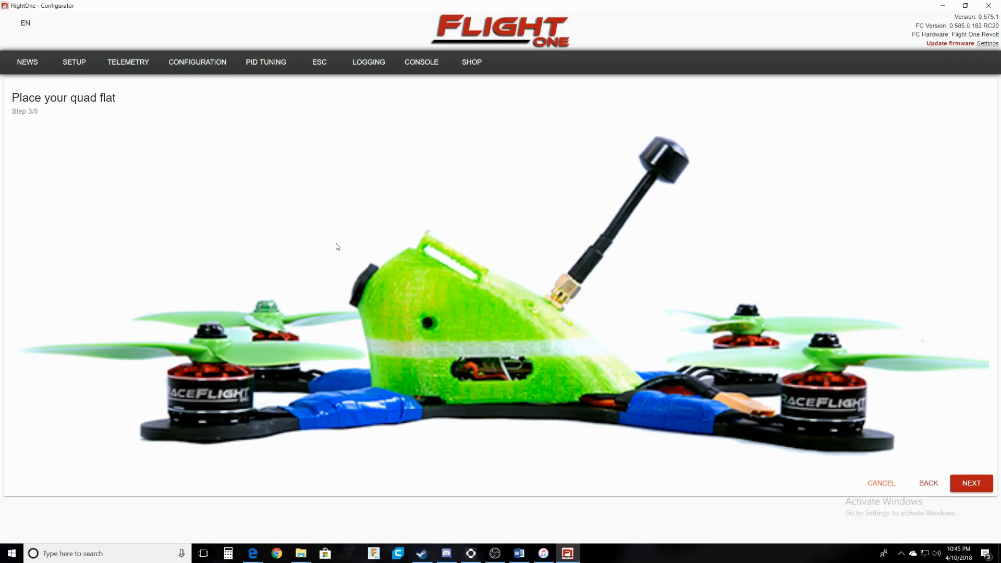
click(966, 483)
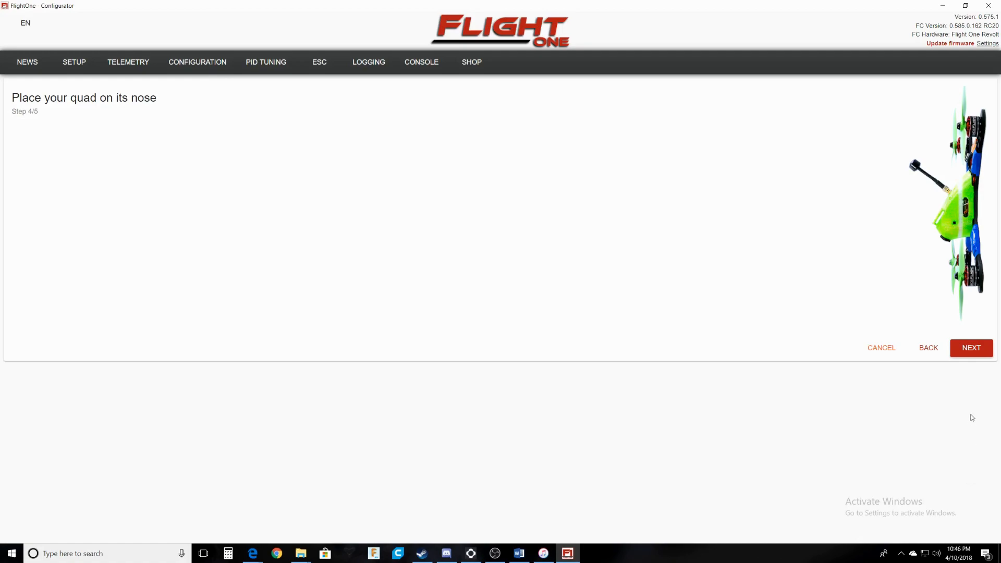
click(968, 353)
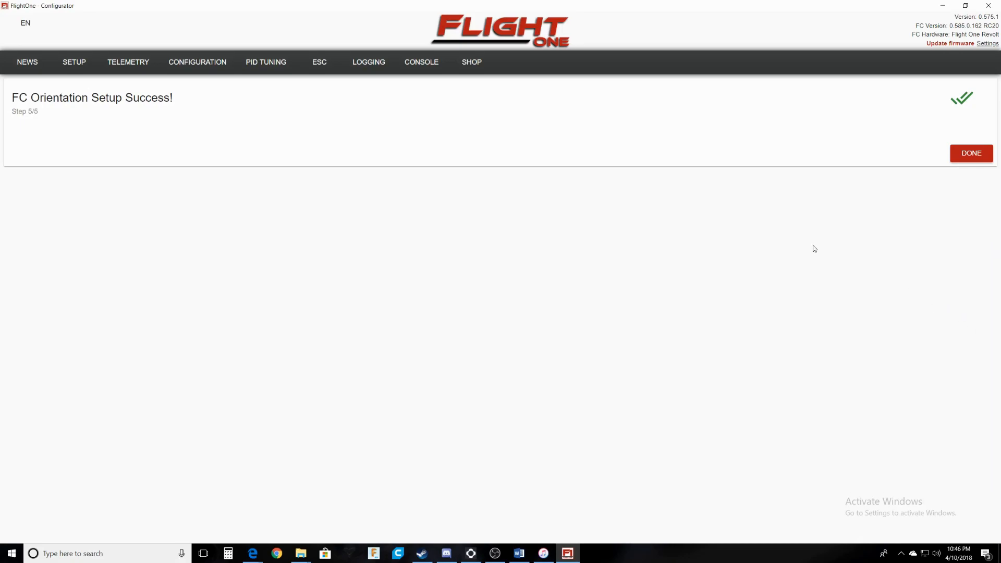
click(962, 164)
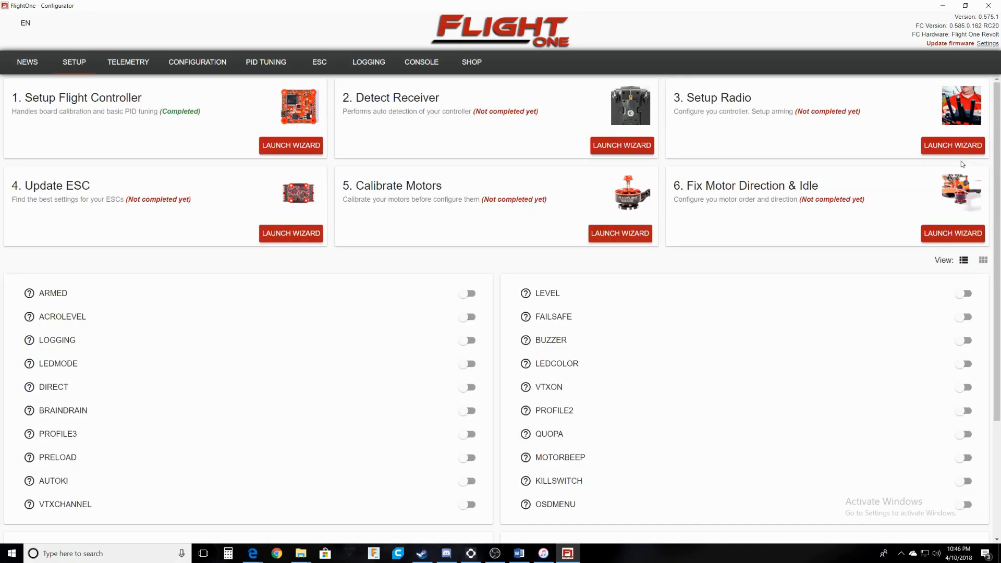
Run the Detect Receiver wizard to scan for and auto-detect the receiver.
click(640, 148)
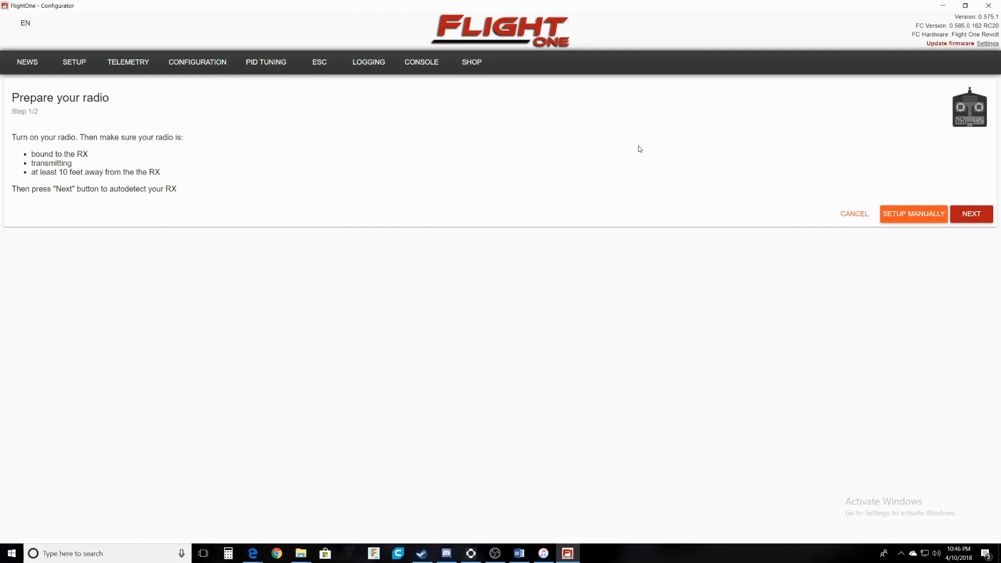
click(973, 216)
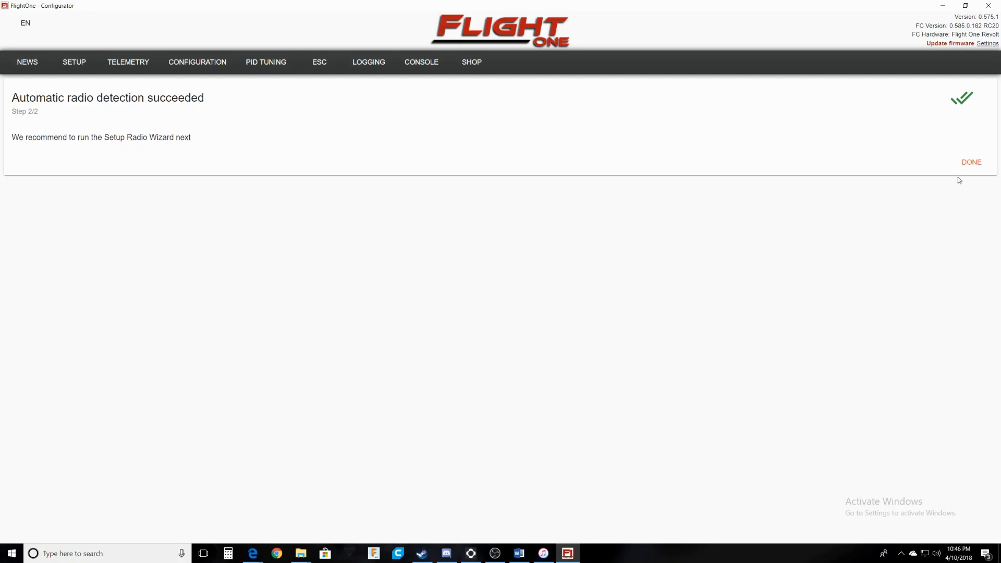
click(972, 162)
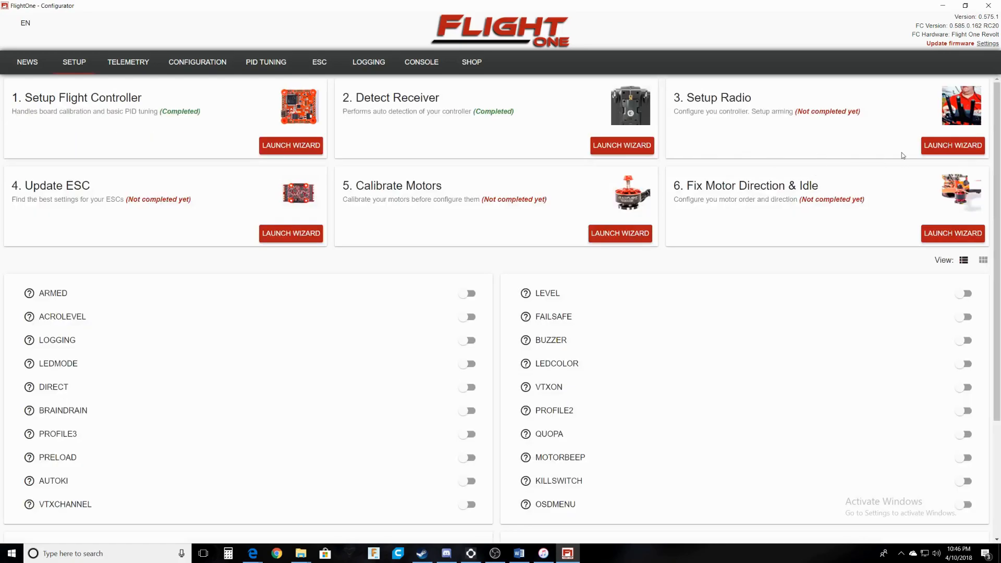
Run the Setup Radio wizard to record stick movements and the disarmed and armed switch positions.
click(935, 147)
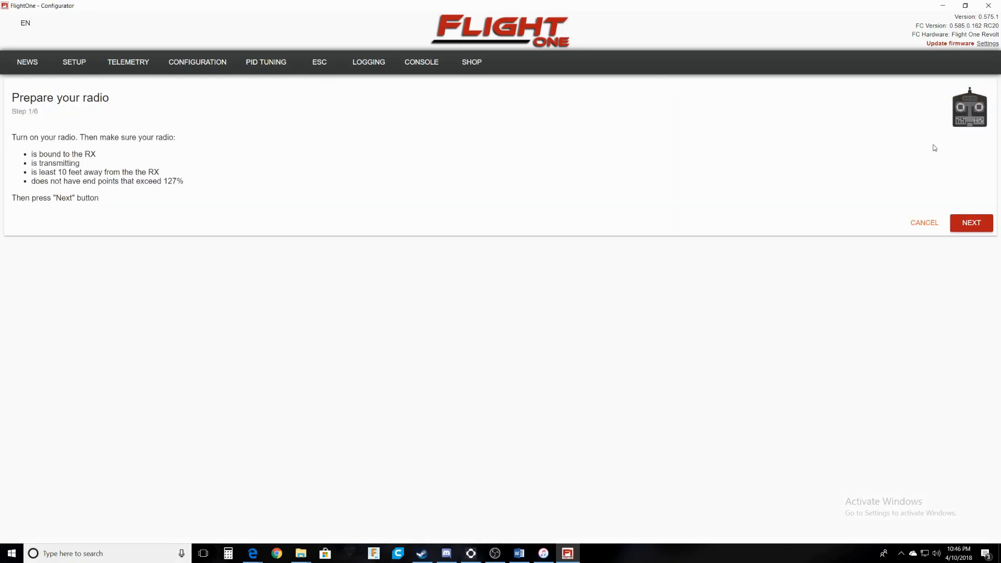
click(973, 223)
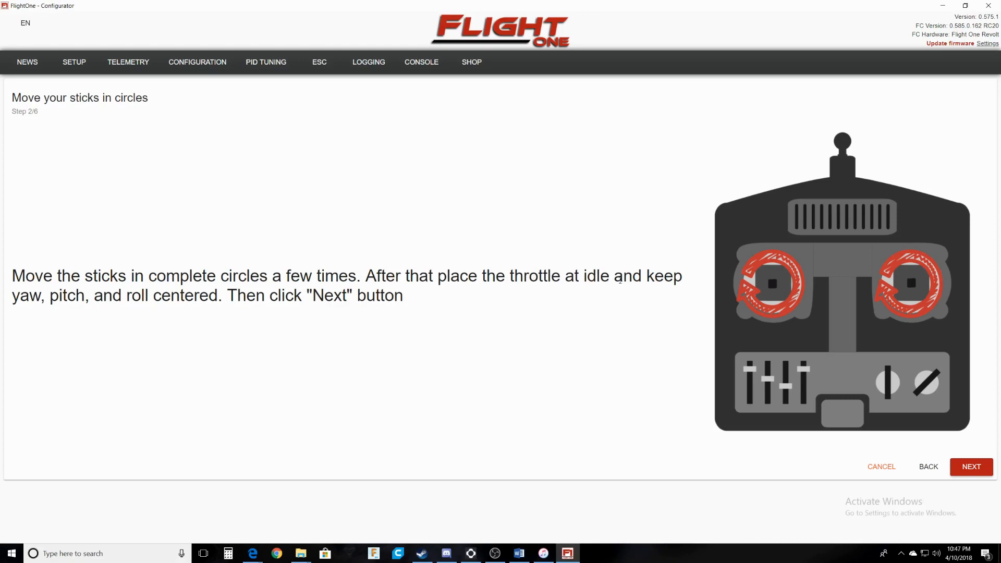
click(965, 469)
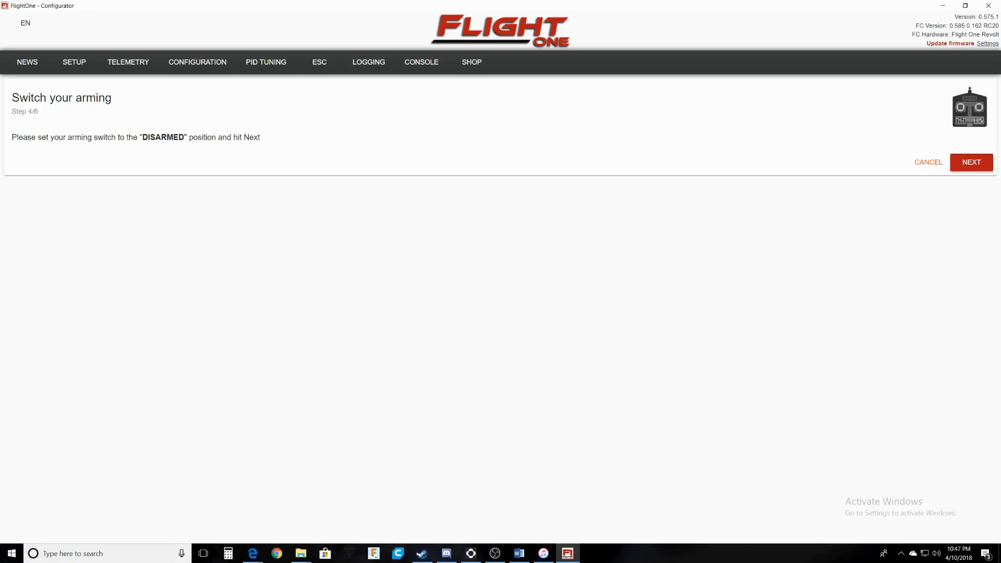
click(971, 165)
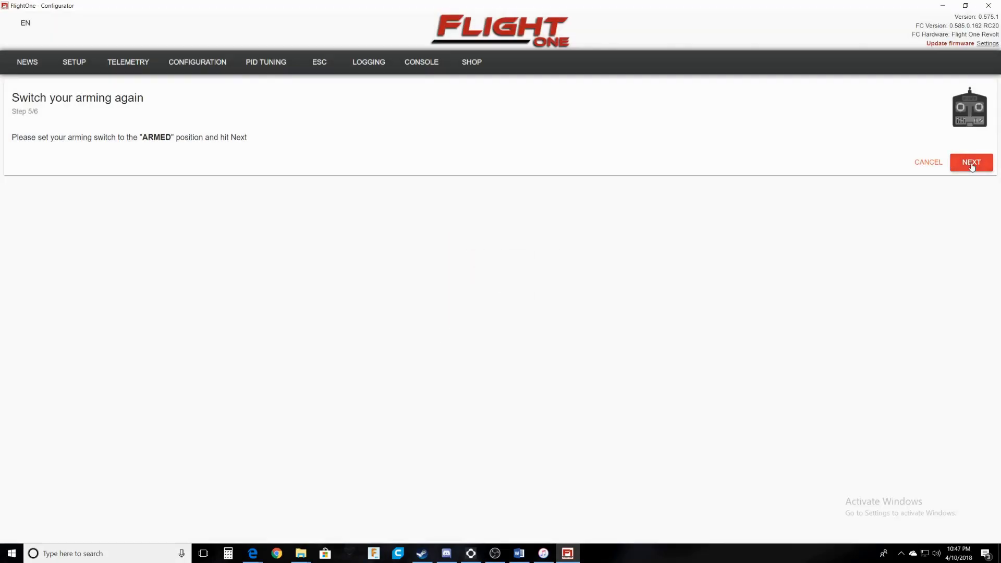
click(971, 164)
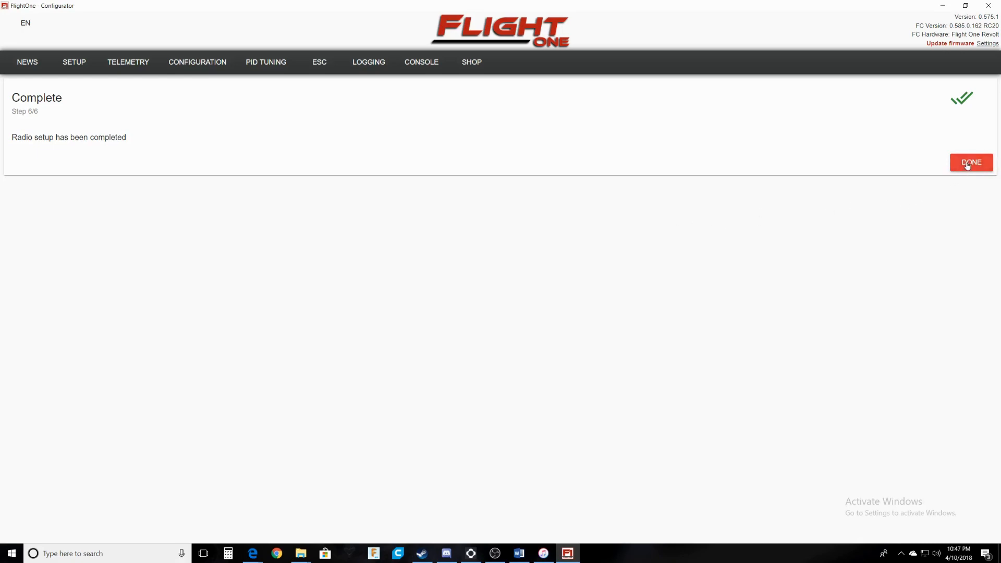
click(965, 164)
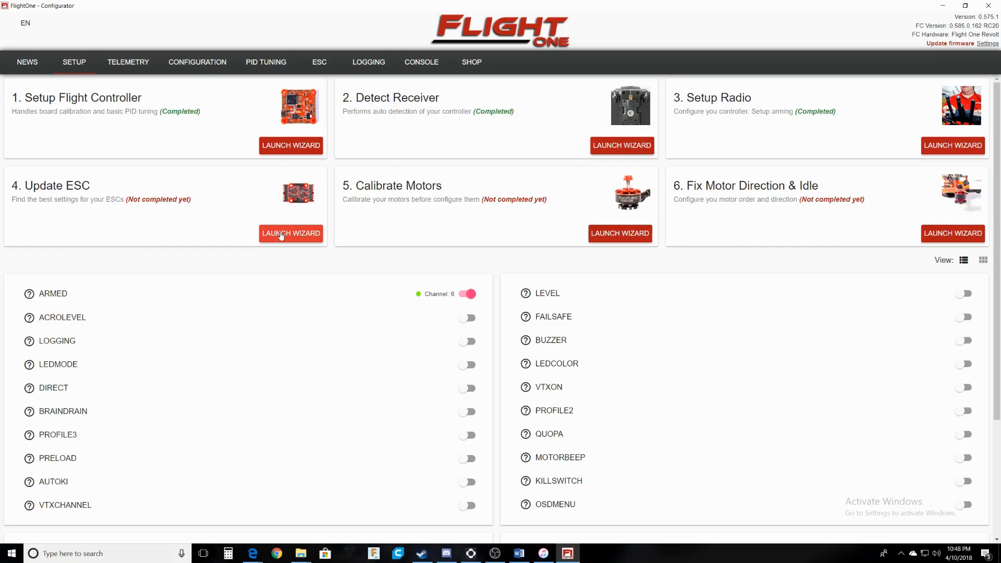
Run the Update ESC wizard with props removed and battery connected, acknowledging each tone prompt.
click(281, 234)
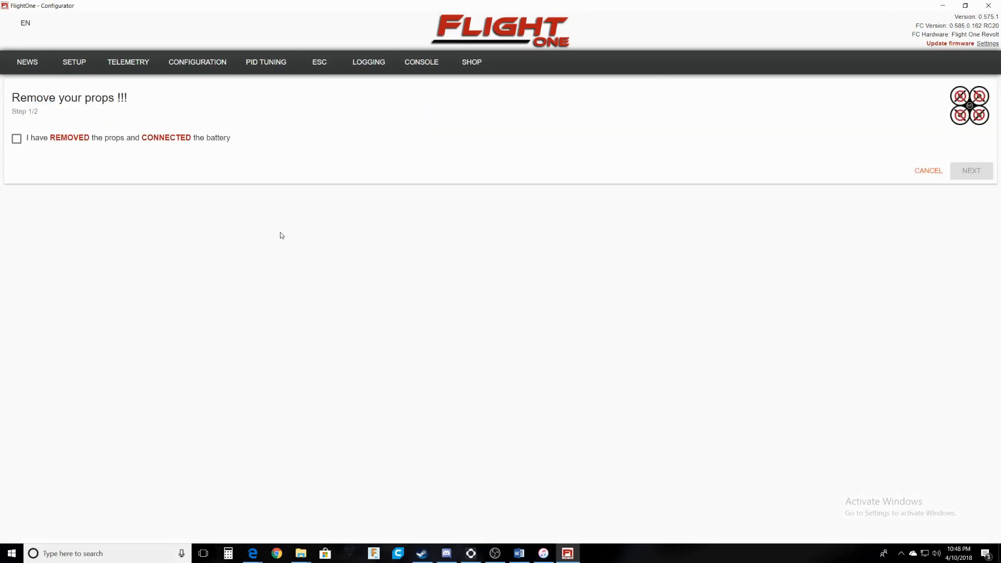
click(78, 140)
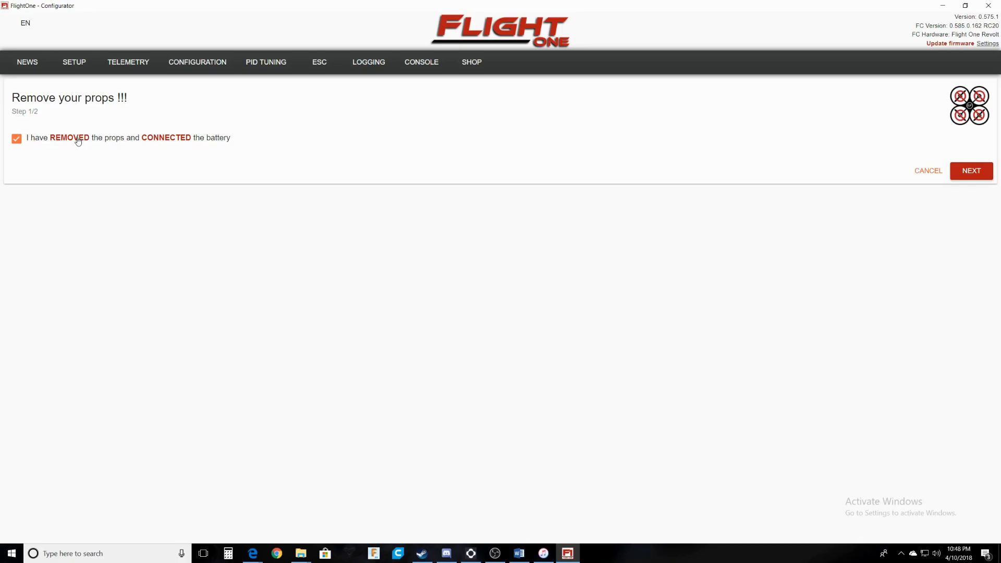
click(977, 175)
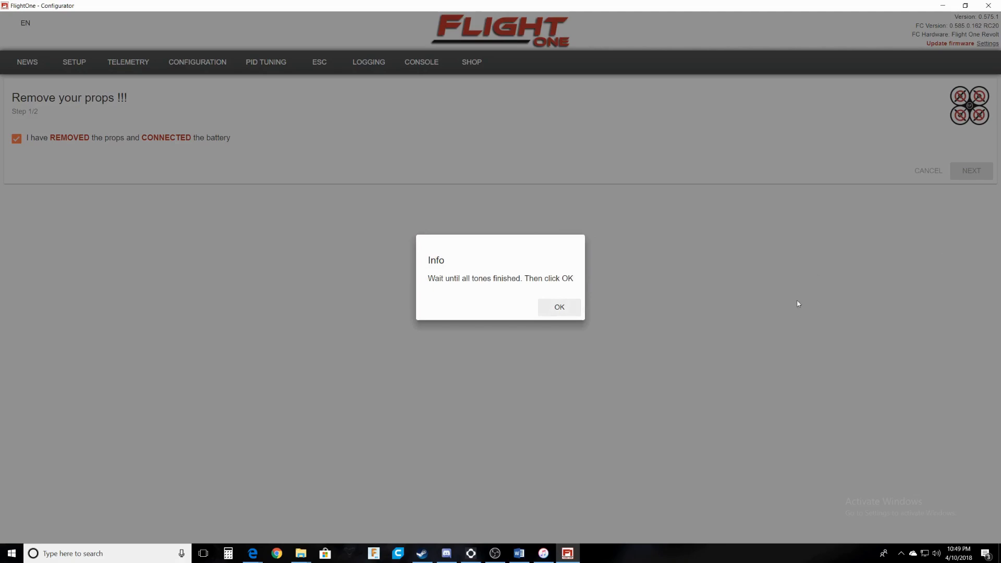
click(560, 309)
click(560, 308)
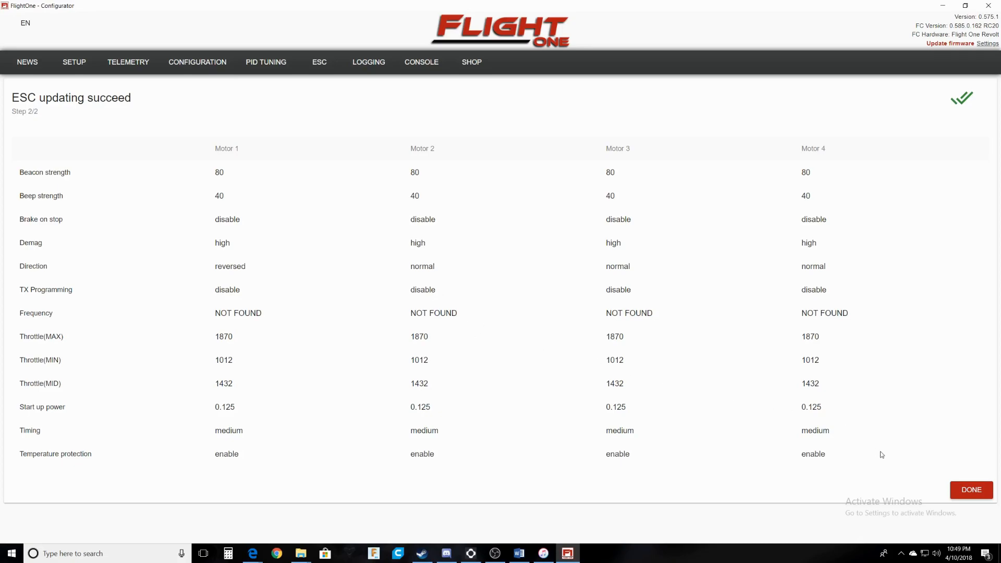
click(972, 490)
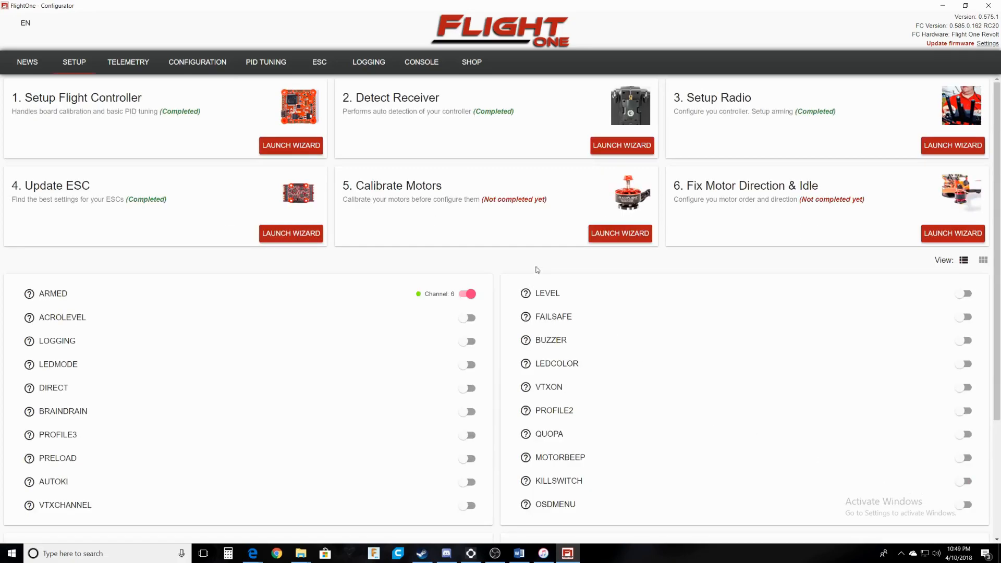
Start motor calibration with props removed, acknowledge the tones, then confirm the battery is disconnected.
click(598, 239)
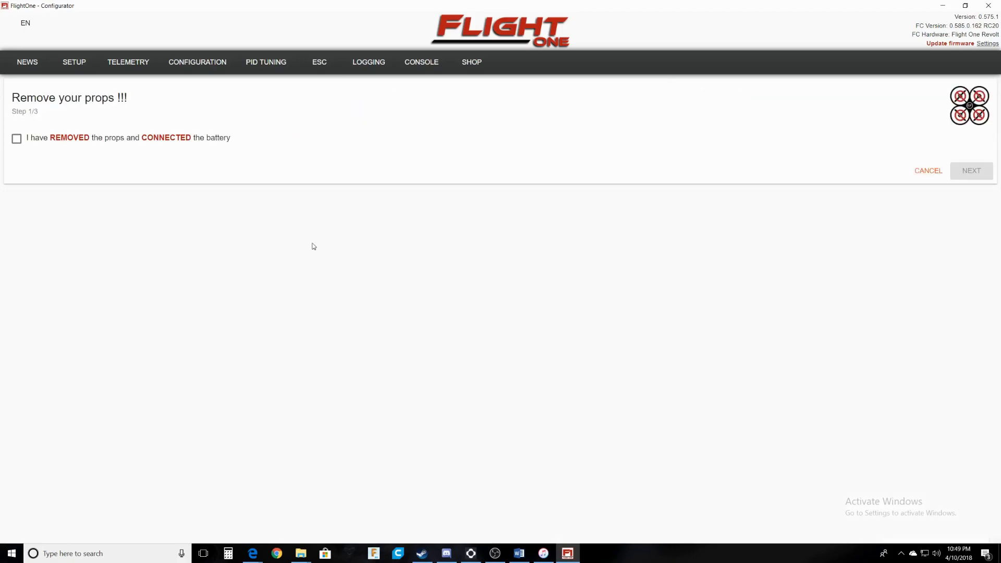
click(39, 140)
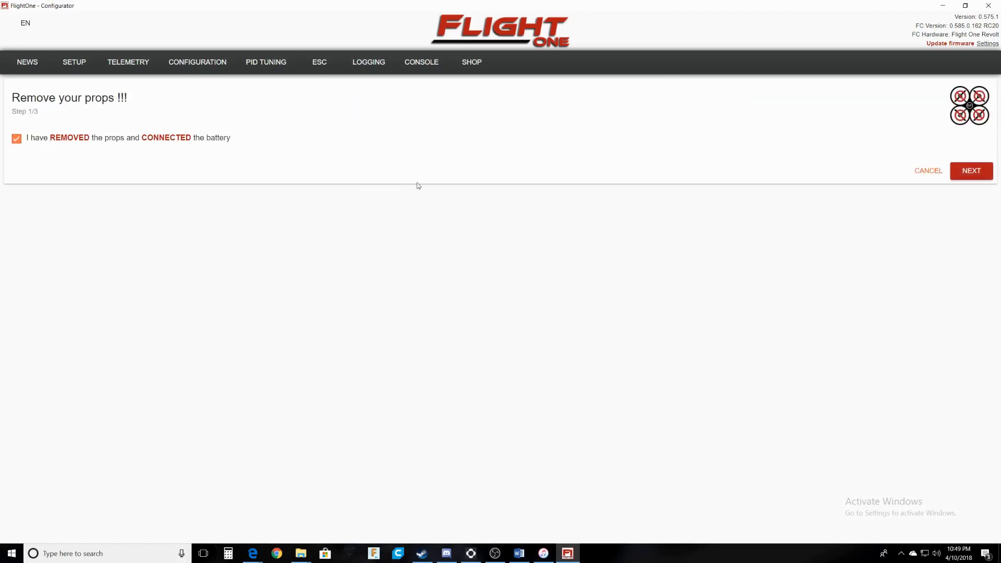
click(965, 176)
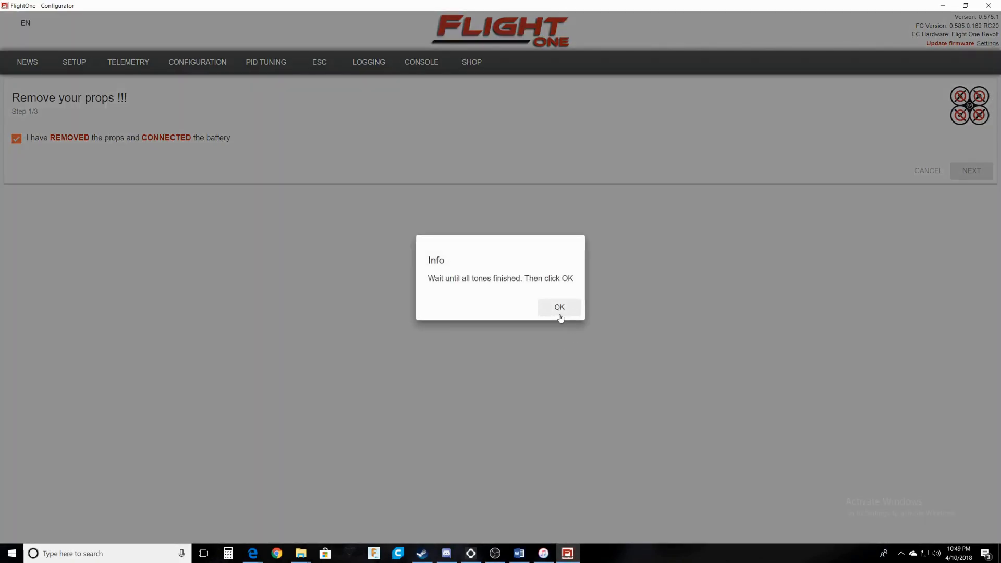
click(560, 310)
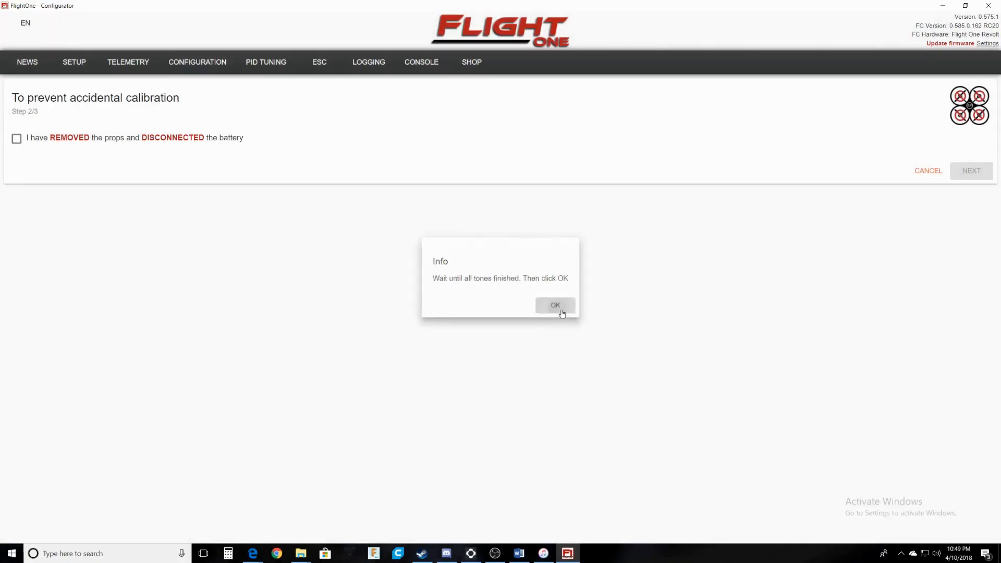
click(132, 137)
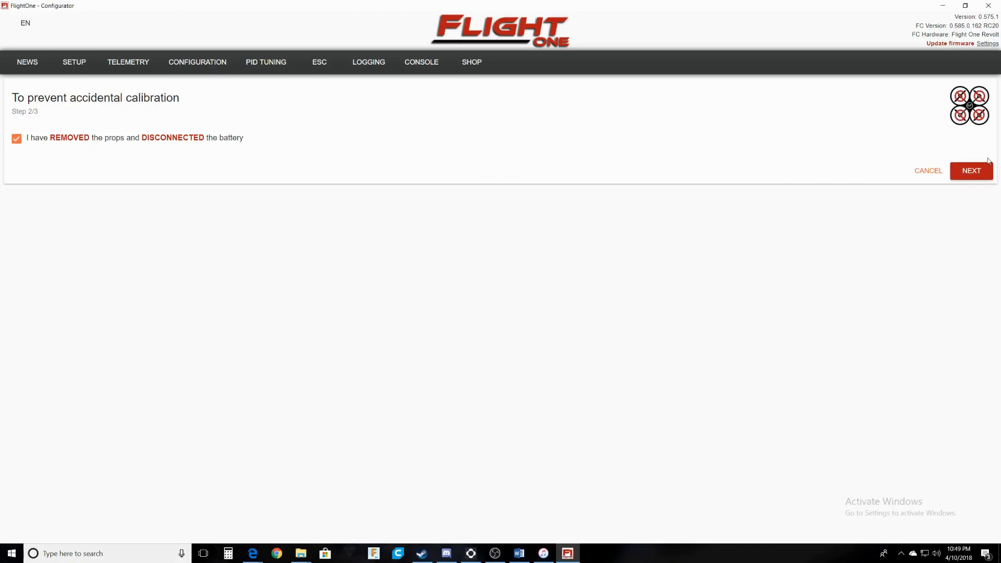
click(973, 180)
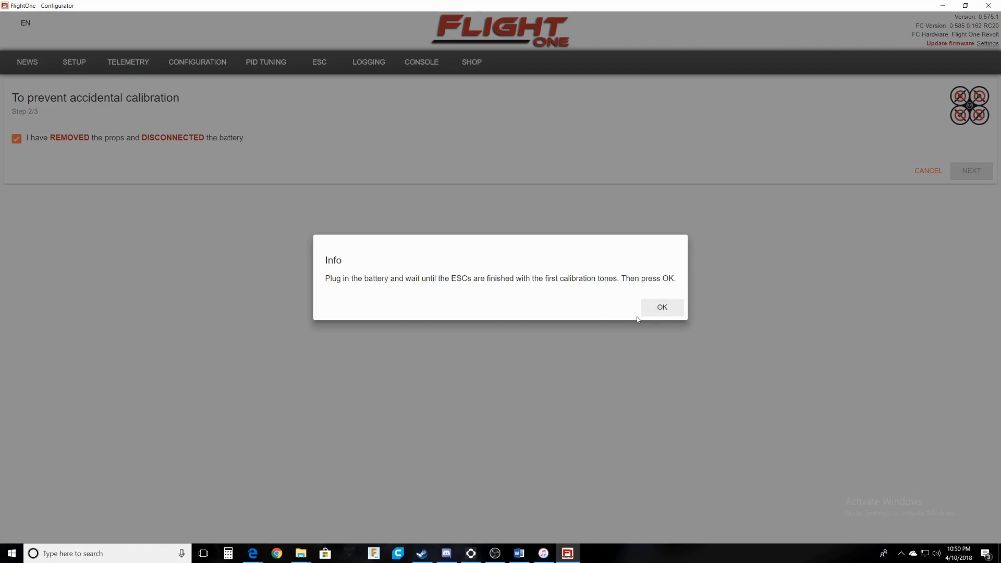
Reconnect the battery and let the calibration tones finish so the calibration saves.
click(663, 308)
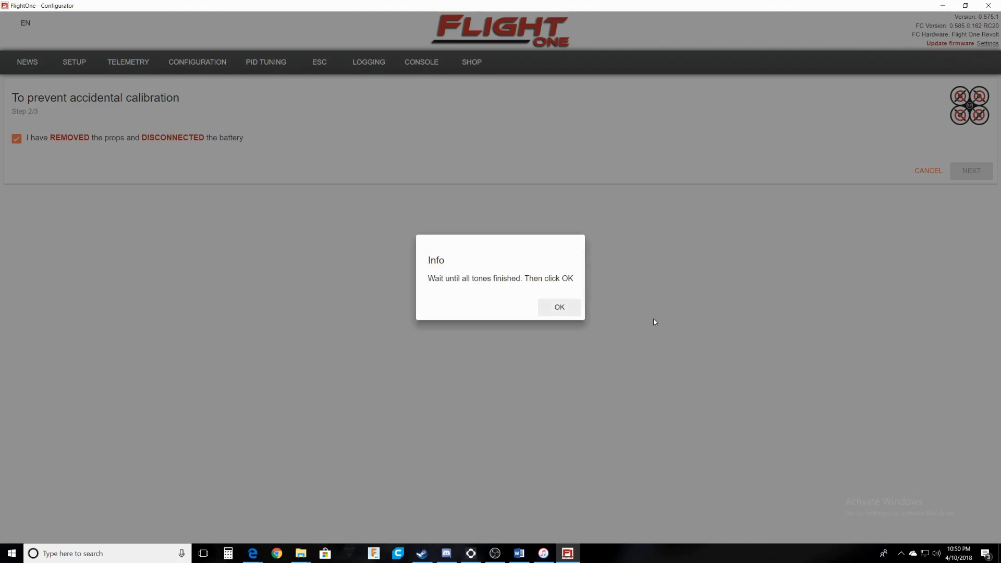
click(562, 308)
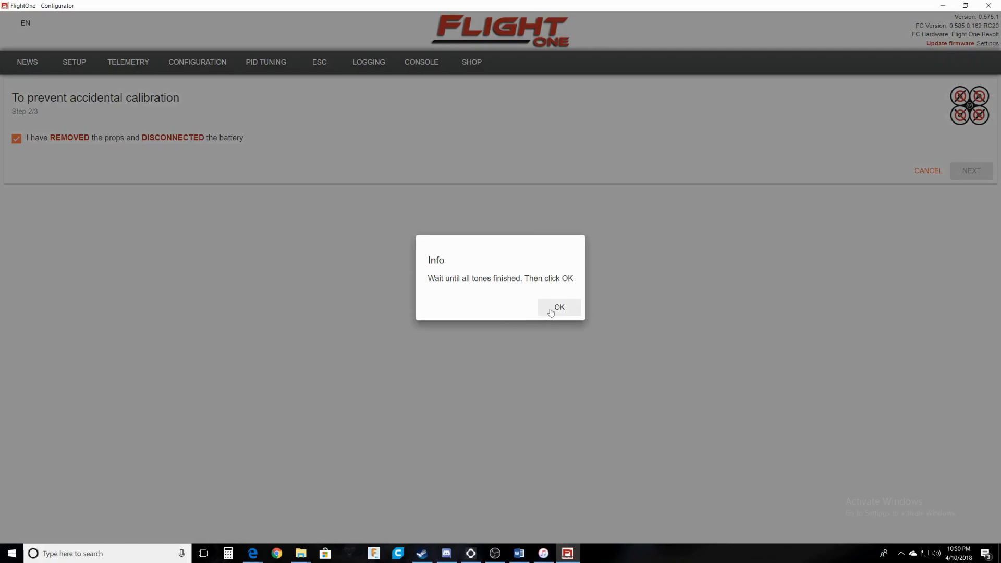
click(551, 312)
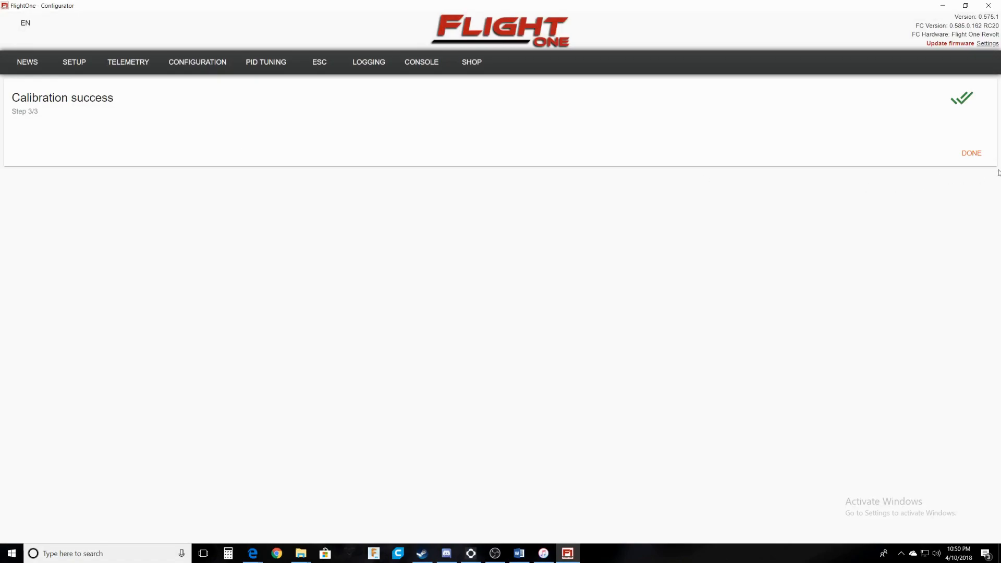
click(972, 154)
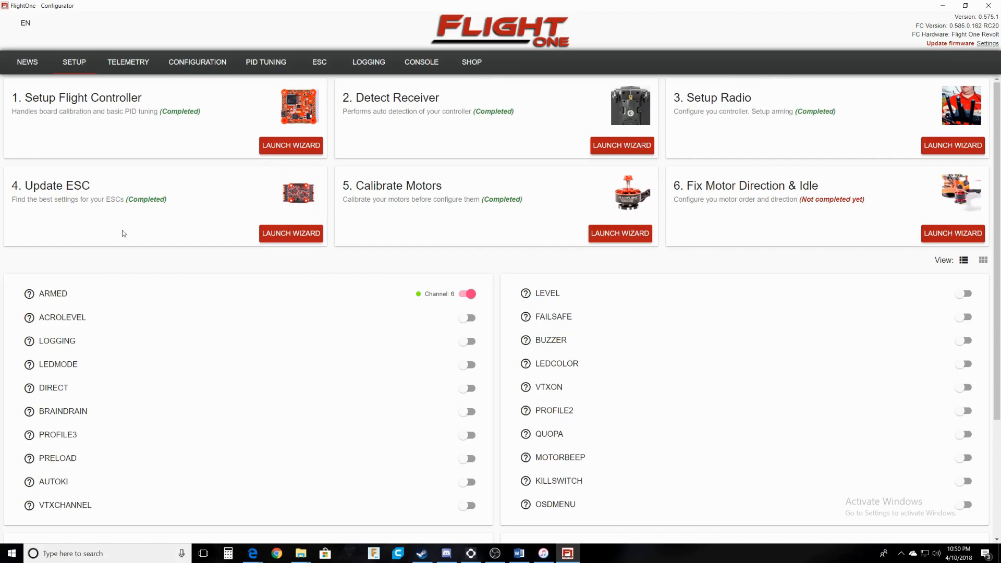
click(964, 235)
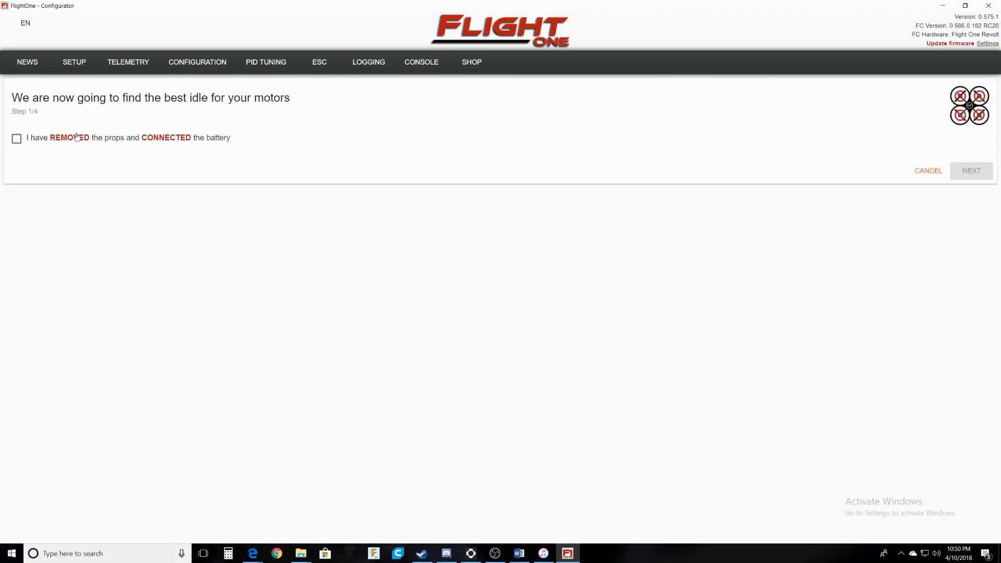
Confirm props are removed, run the idle test and confirm all motors are spinning.
click(166, 140)
click(968, 175)
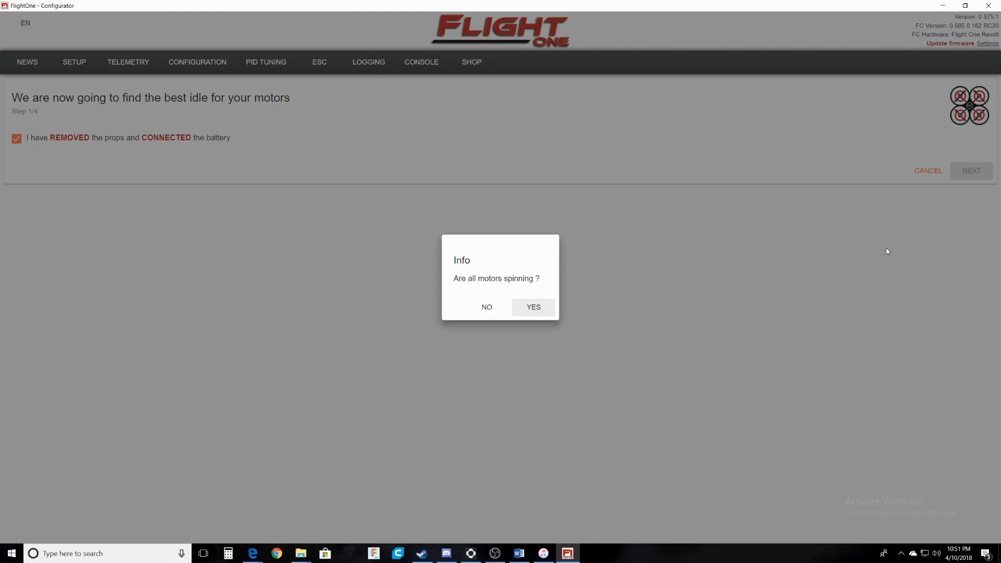
click(537, 313)
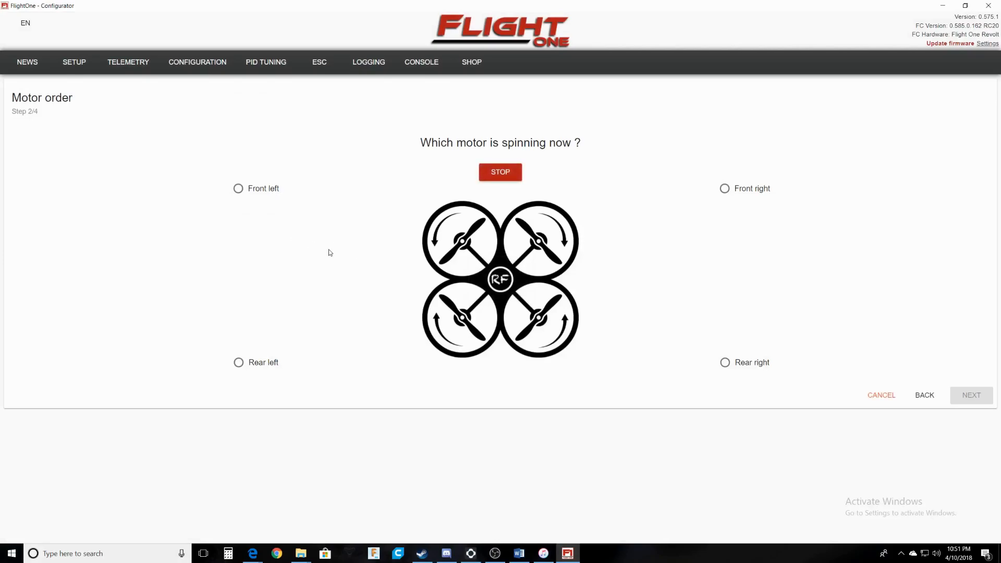
Identify the spinning motors in turn as rear left, rear right and front right.
click(240, 363)
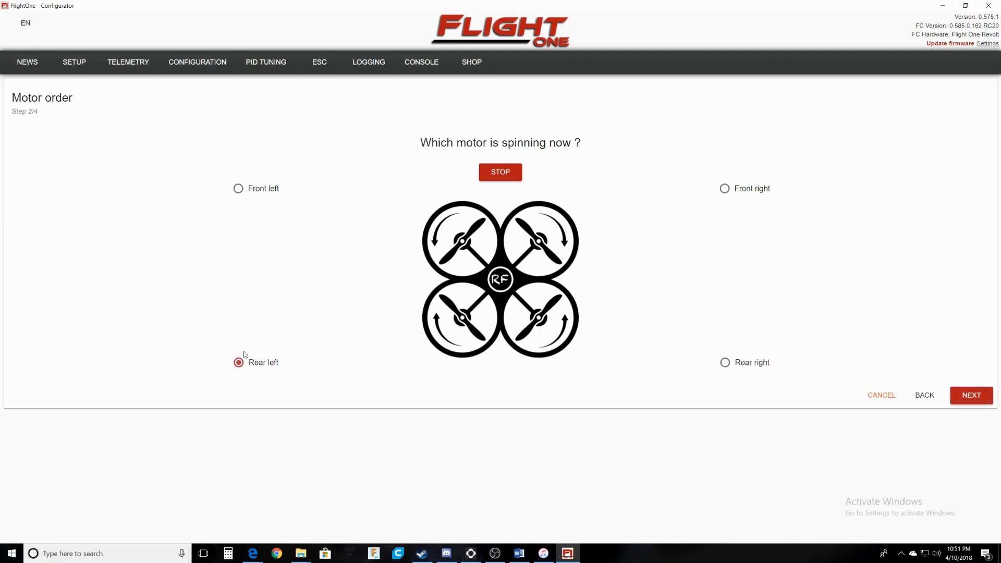
click(979, 398)
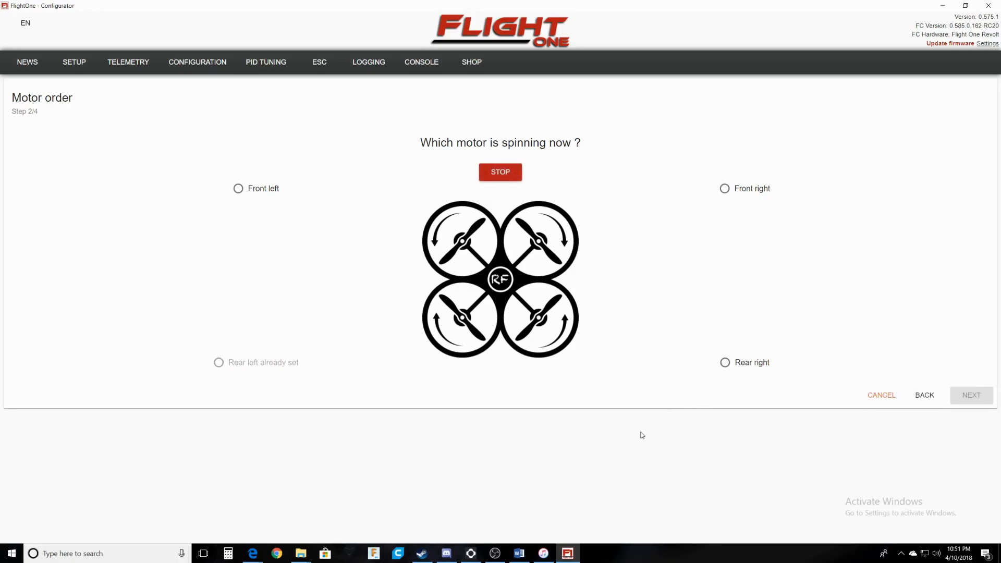
click(725, 364)
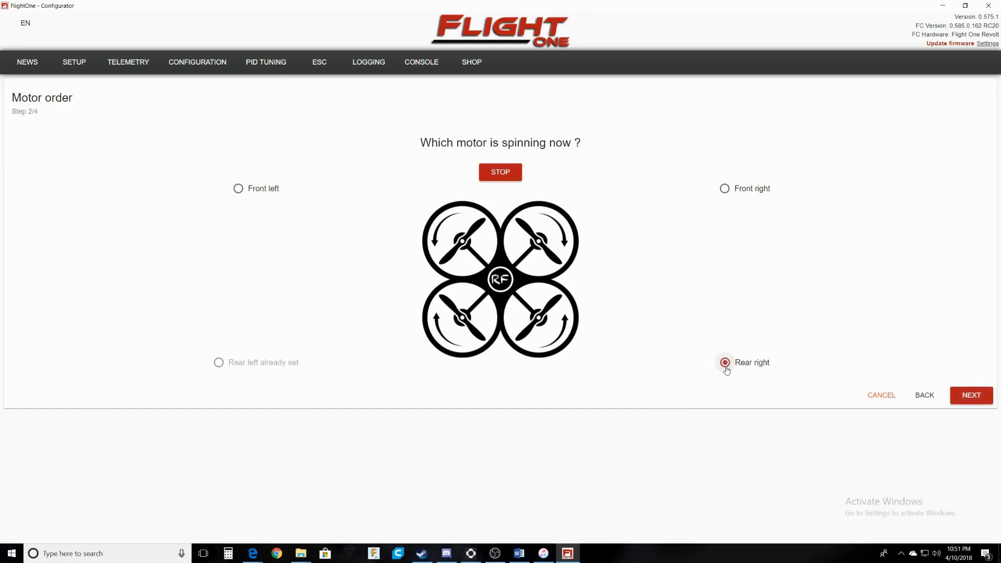
click(966, 397)
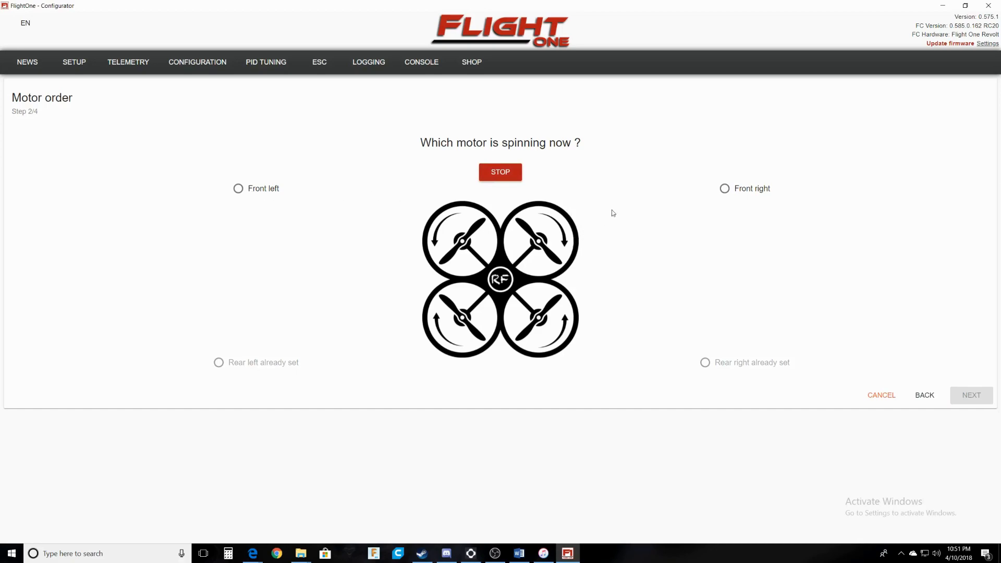
click(726, 190)
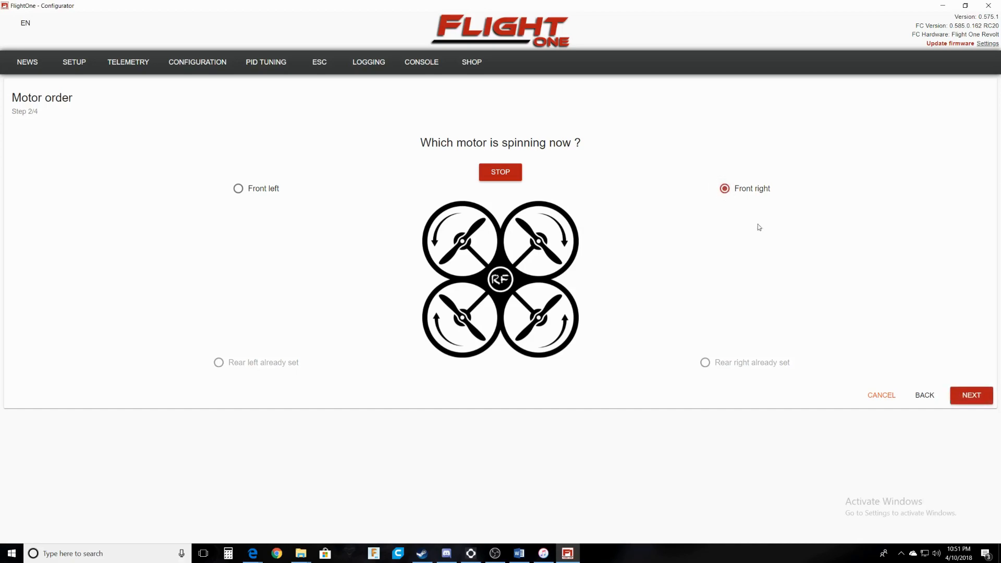
click(971, 396)
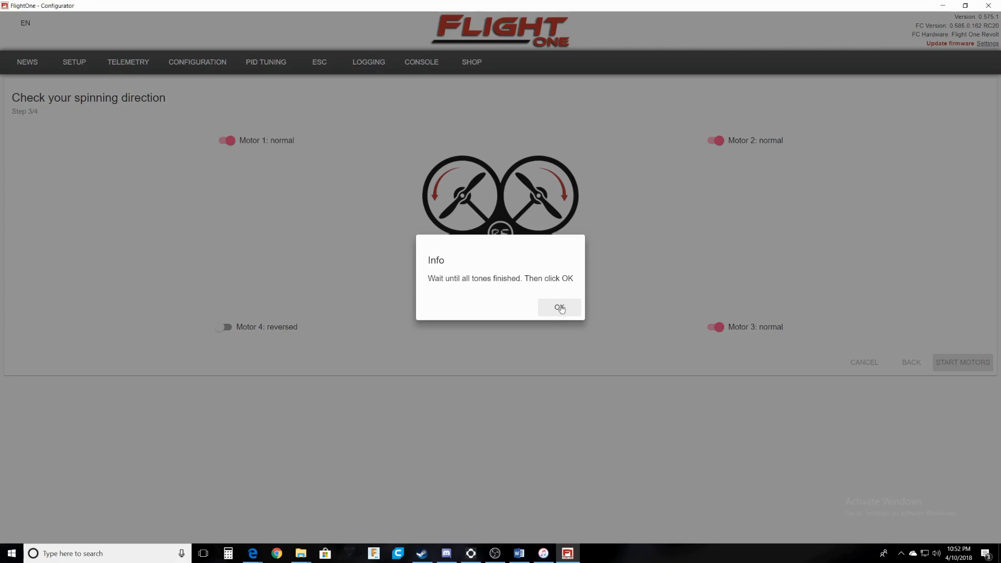
Spin up the motors and confirm all spin in the right direction, with Motor 4 reversed.
click(560, 309)
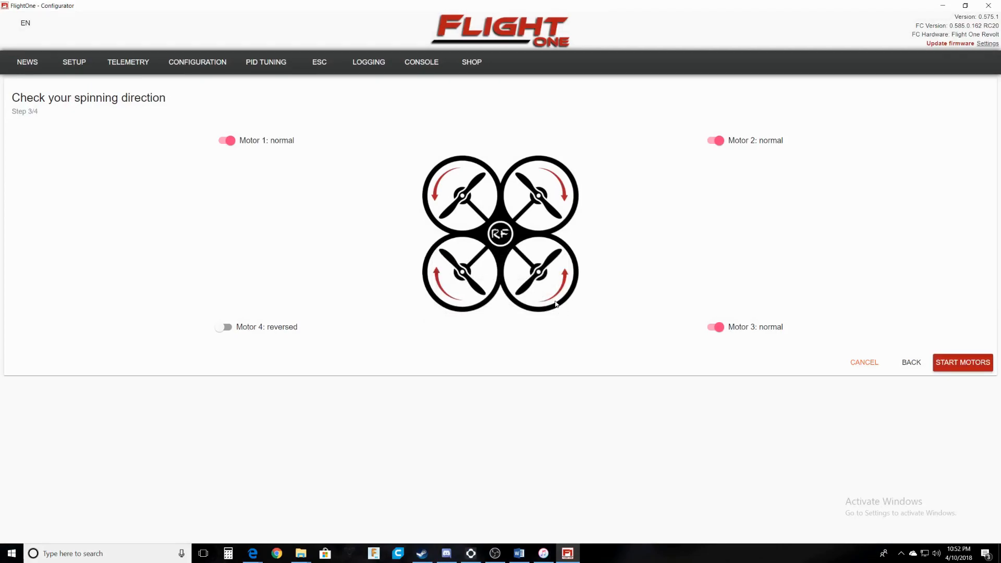
click(951, 365)
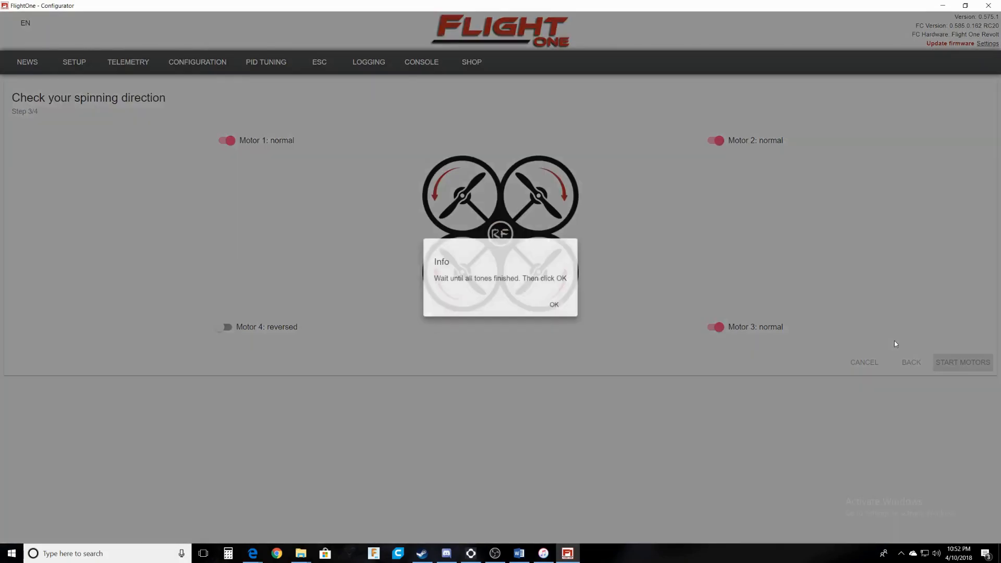
click(560, 307)
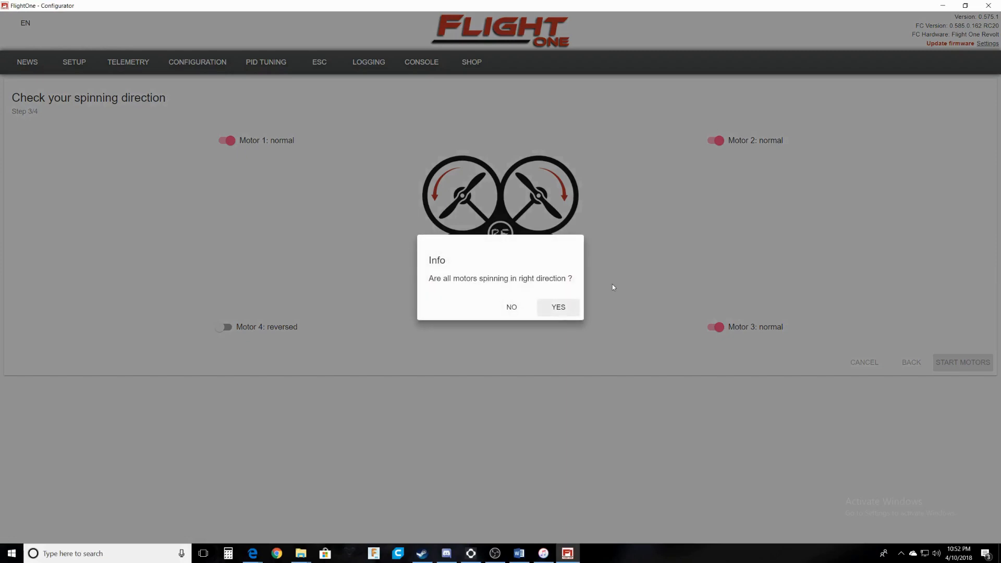
click(563, 307)
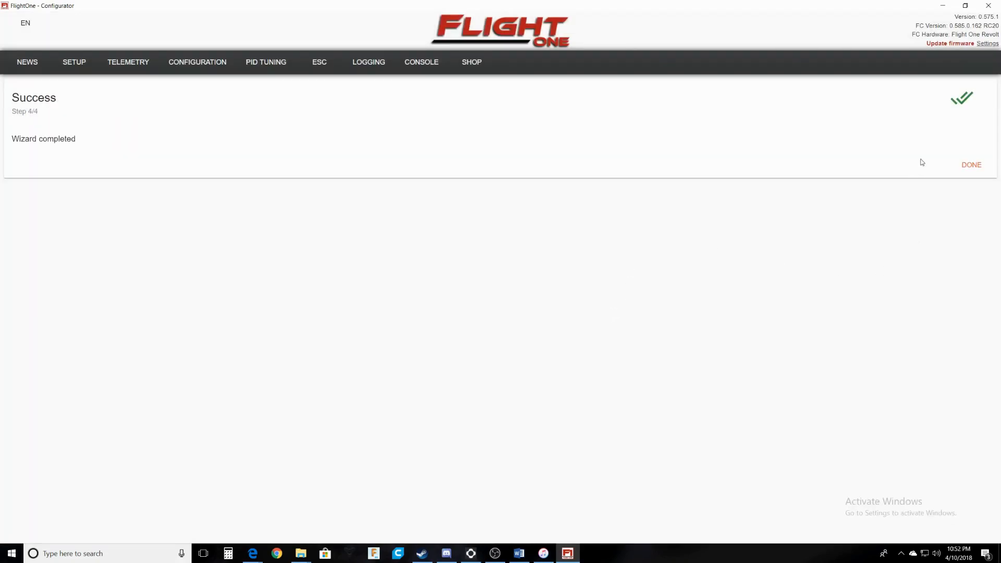
Close the direction wizard and review the Setup page, checking ARMED is on channel 6.
click(979, 165)
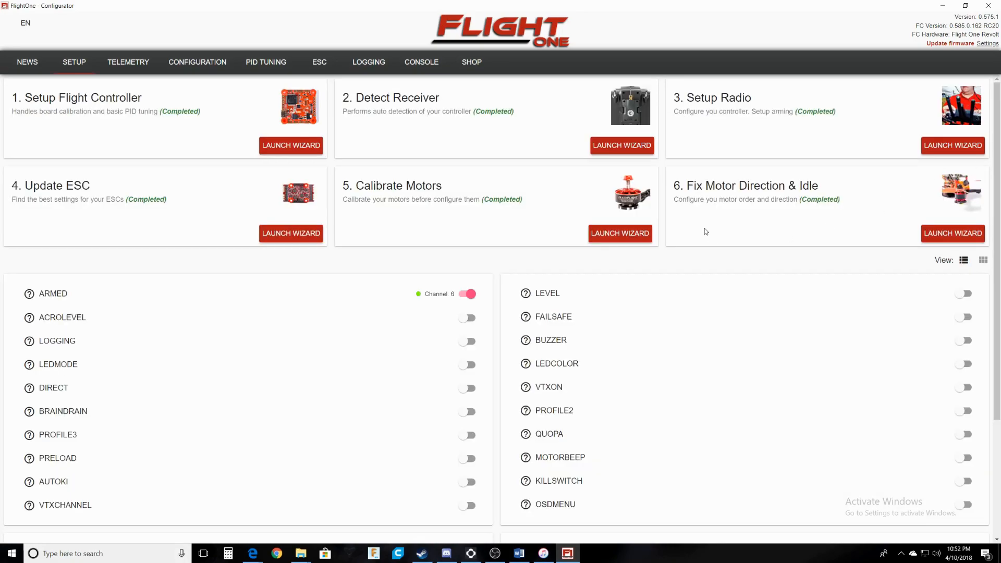
scroll(446, 373, down, 3)
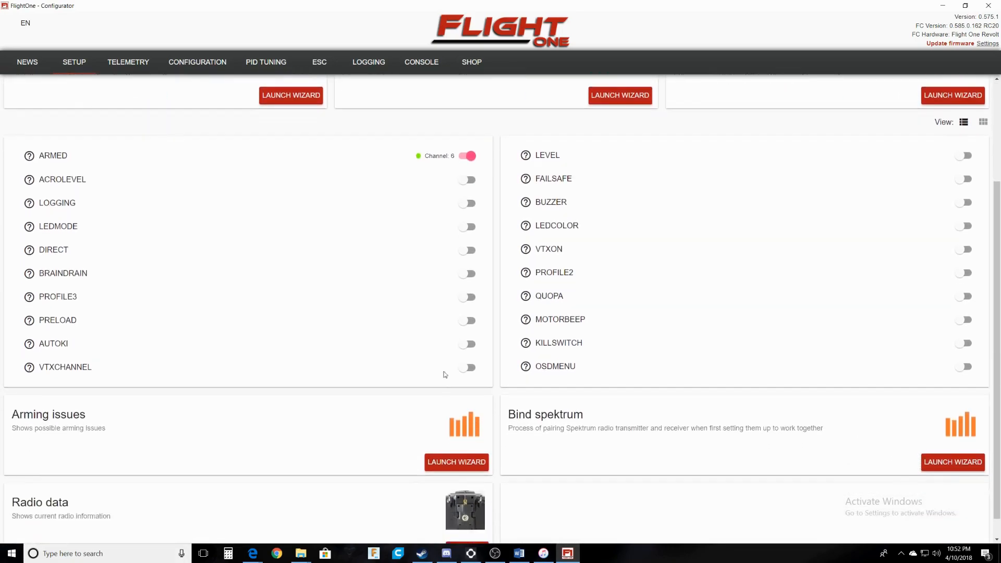
scroll(446, 374, down, 1)
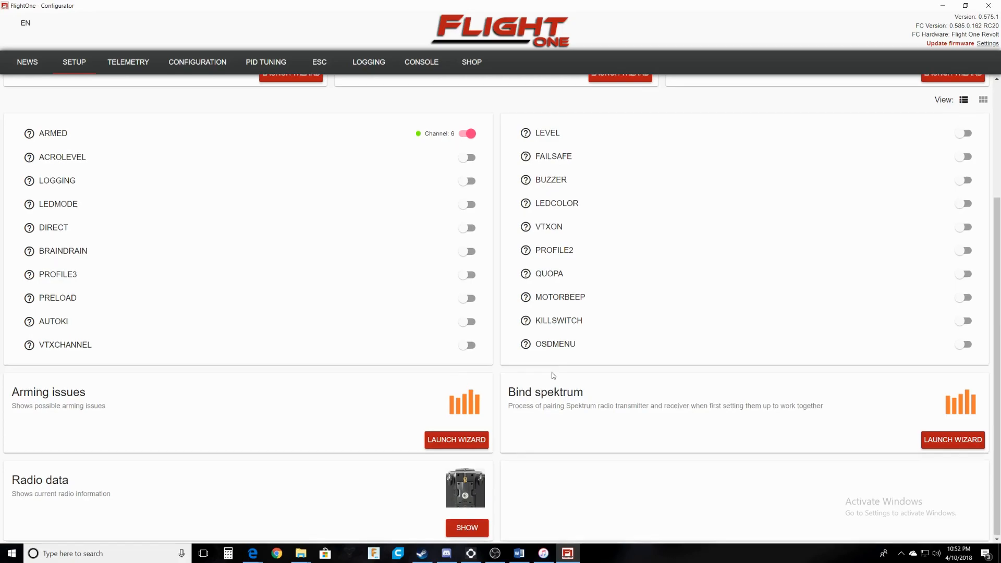
scroll(552, 376, up, 4)
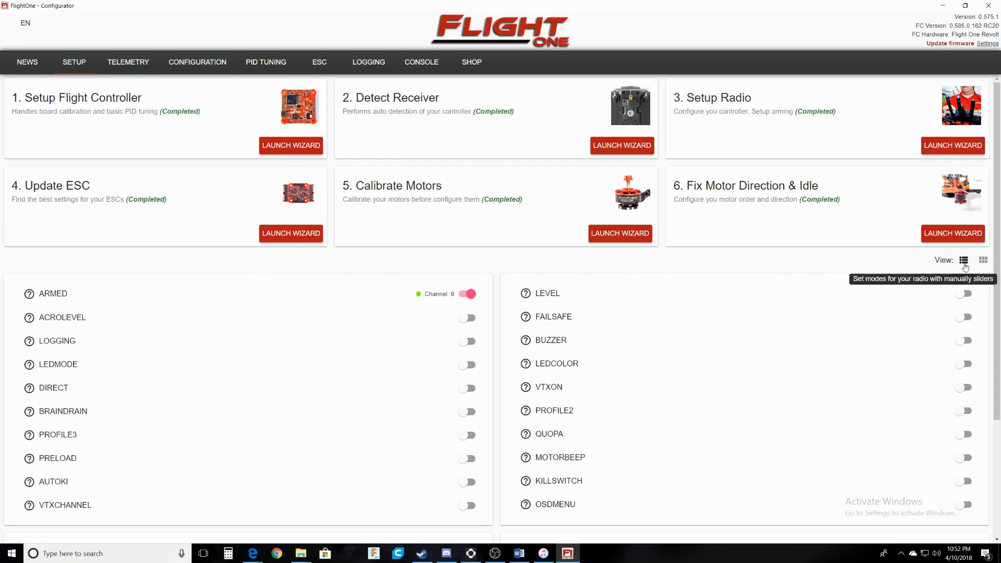
scroll(449, 334, down, 1)
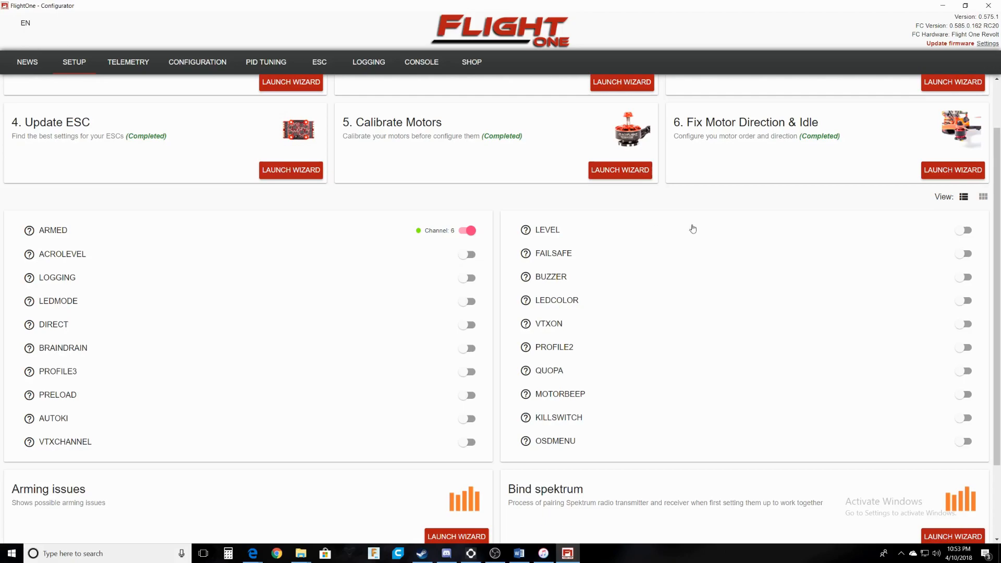
Show modes as range sliders and set LEVEL and ACROLEVEL to channel 8.
click(964, 199)
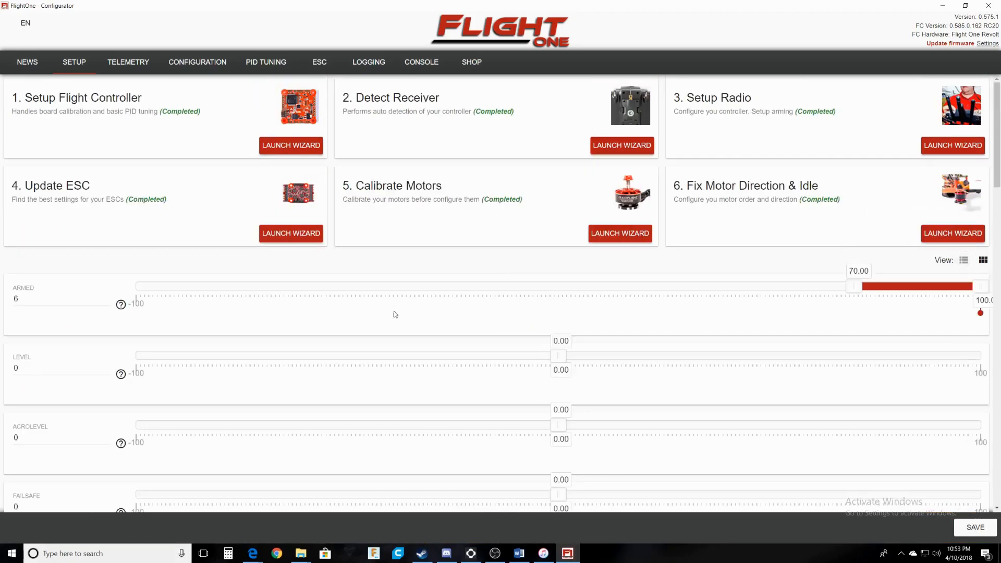
scroll(148, 290, down, 2)
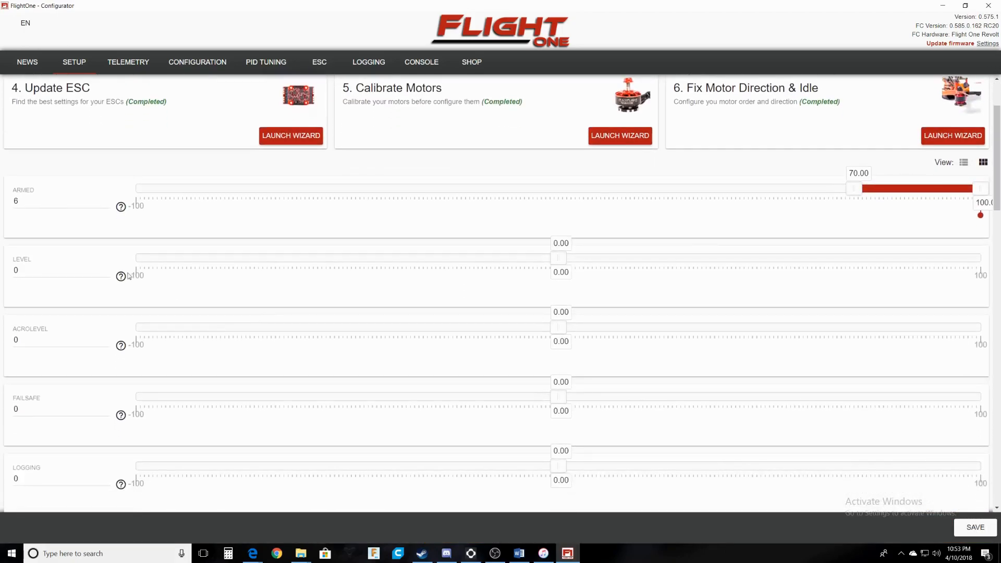
click(32, 275)
drag(34, 271, 15, 282)
text(7)
key(BackSpace)
text(6)
key(BackSpace)
text(8)
click(44, 342)
key(BackSpace)
text(8)
Put BRAINDRAIN on channel 8 with its range spanning -100 to -40.
scroll(242, 421, down, 5)
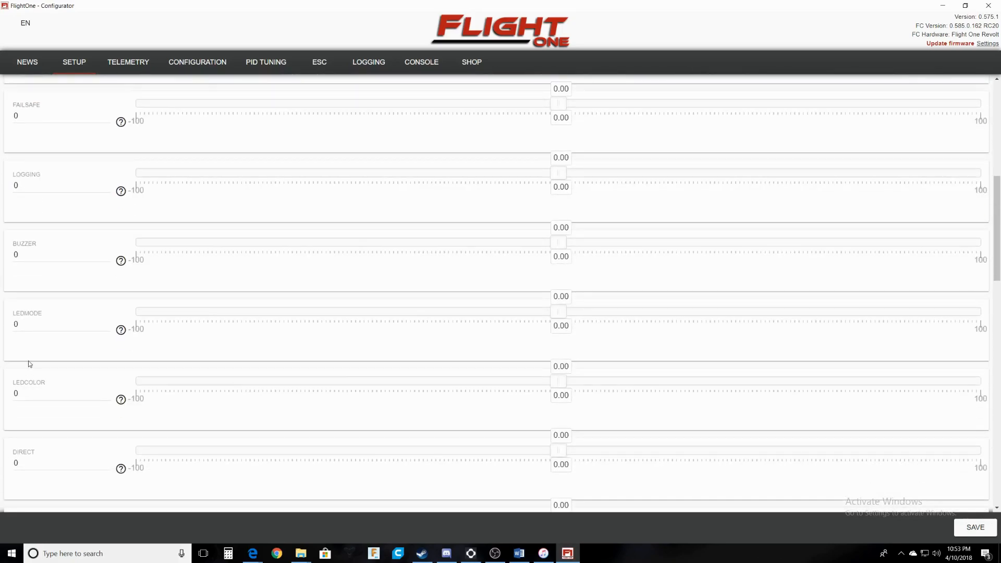
scroll(31, 386, down, 4)
click(33, 406)
key(BackSpace)
text(8)
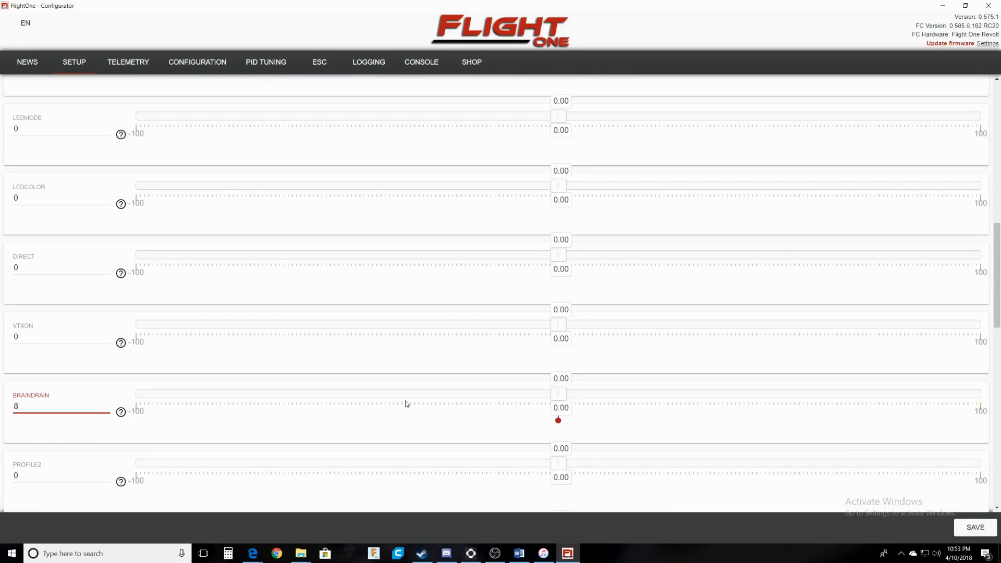
mouse_move(560, 399)
mouse_down()
mouse_move(569, 400)
mouse_move(76, 375)
mouse_up()
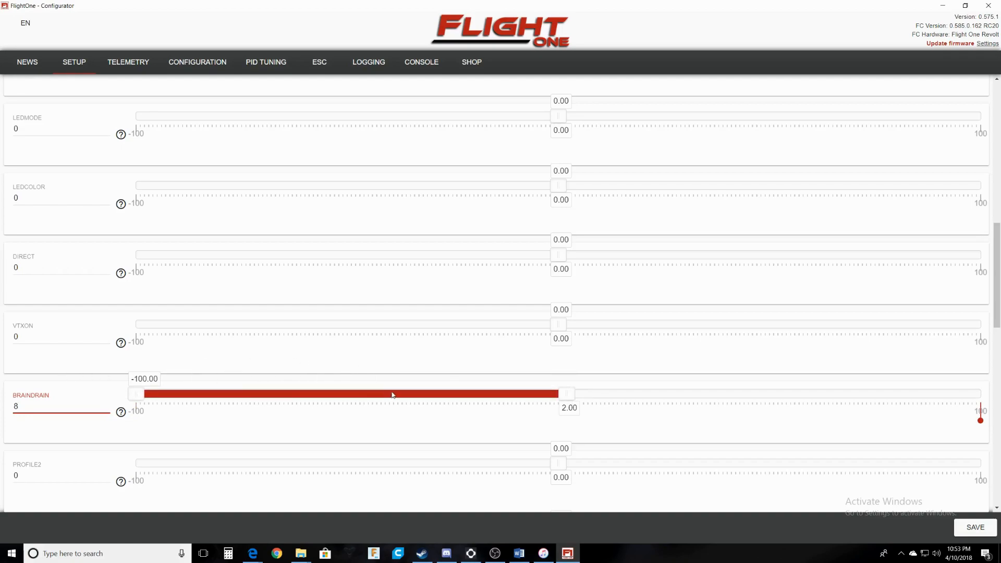
drag(566, 399, 388, 395)
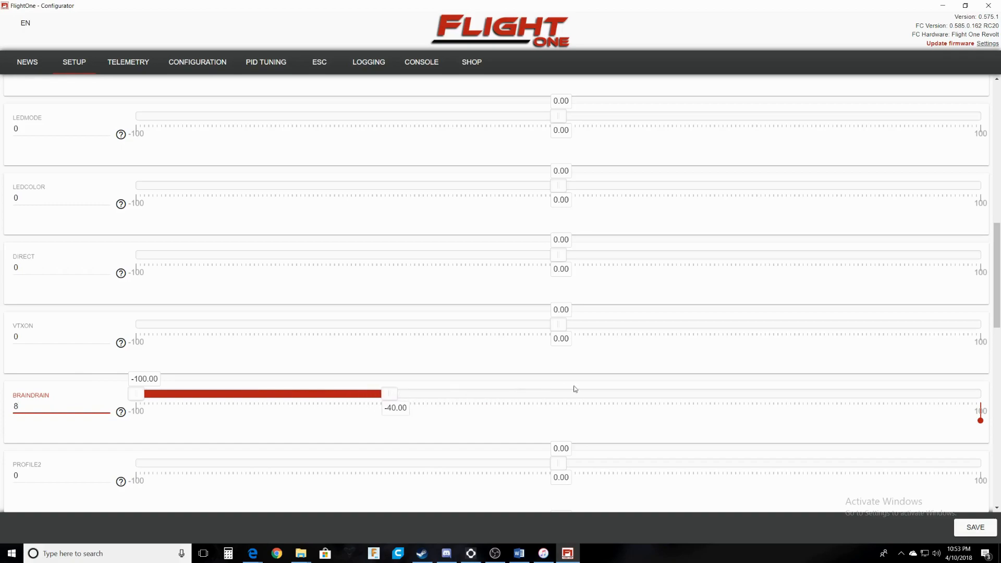
Drag LEVEL's range to 40–100 and ACROLEVEL's range to -39–39.
scroll(589, 410, up, 5)
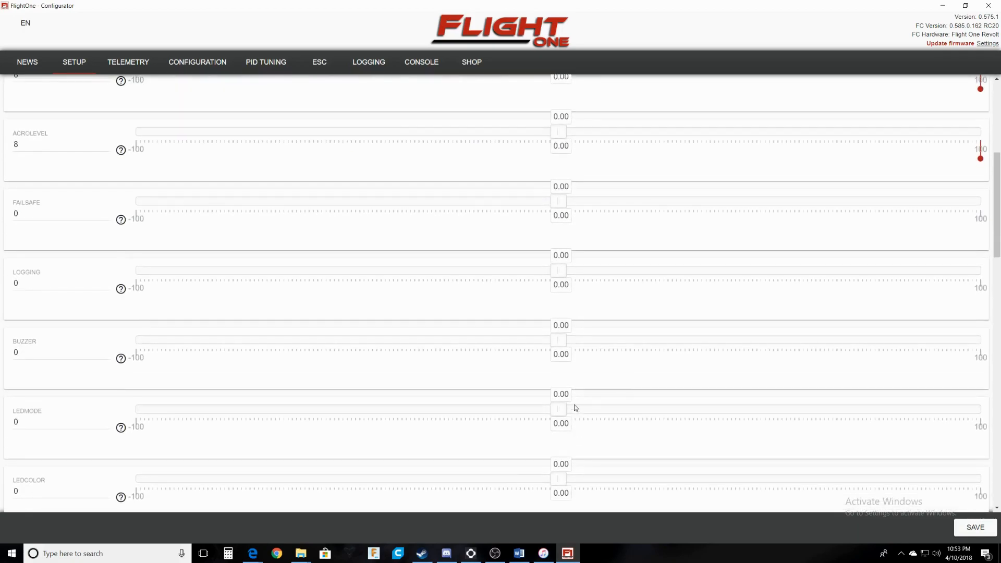
scroll(576, 408, up, 4)
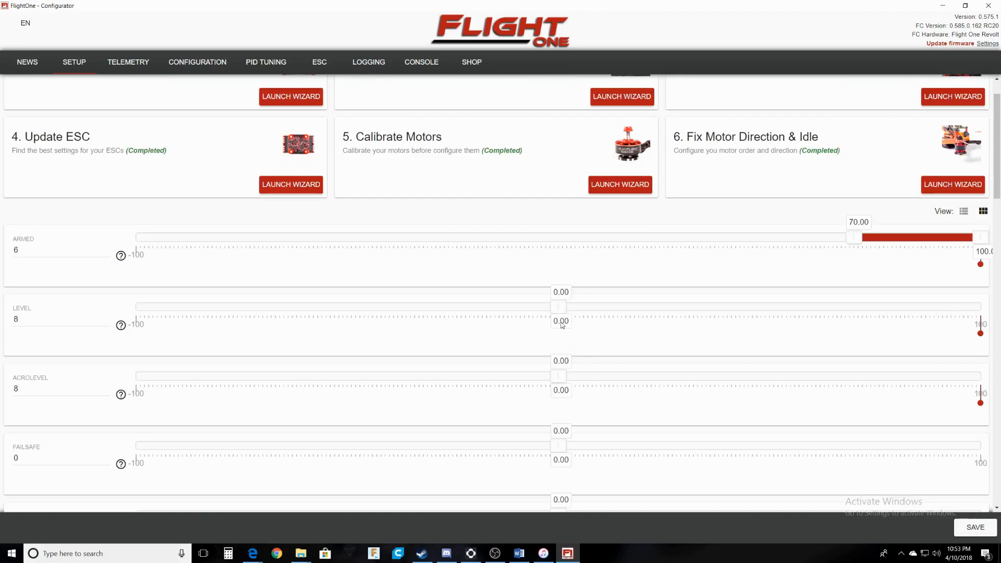
scroll(561, 329, up, 2)
scroll(562, 344, down, 1)
drag(578, 311, 981, 308)
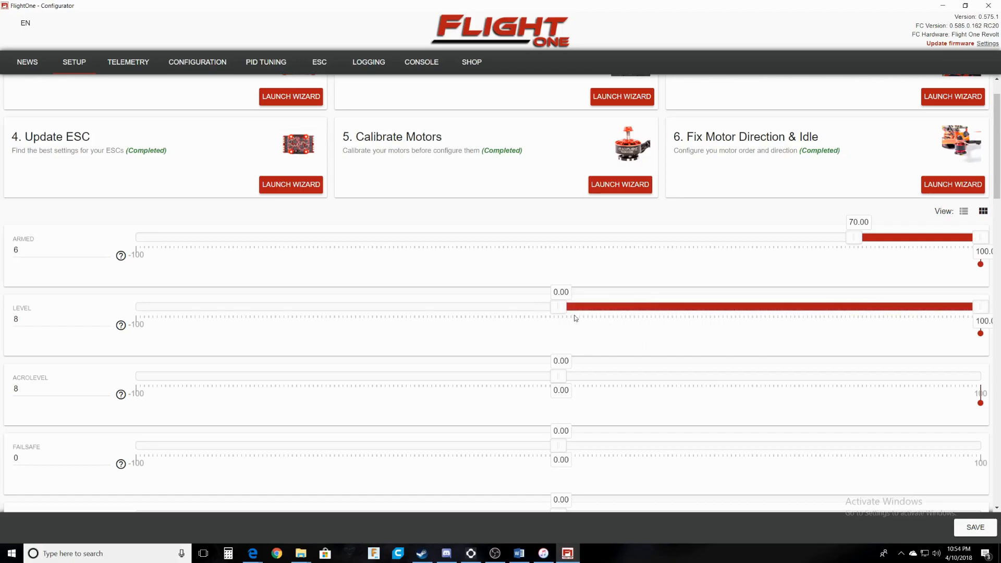
drag(560, 308, 726, 314)
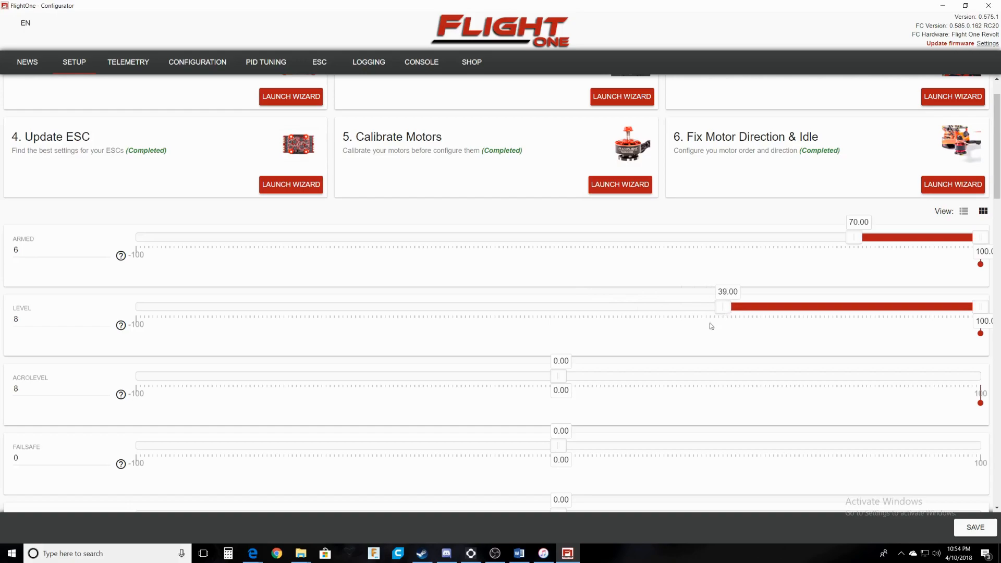
drag(557, 375, 733, 387)
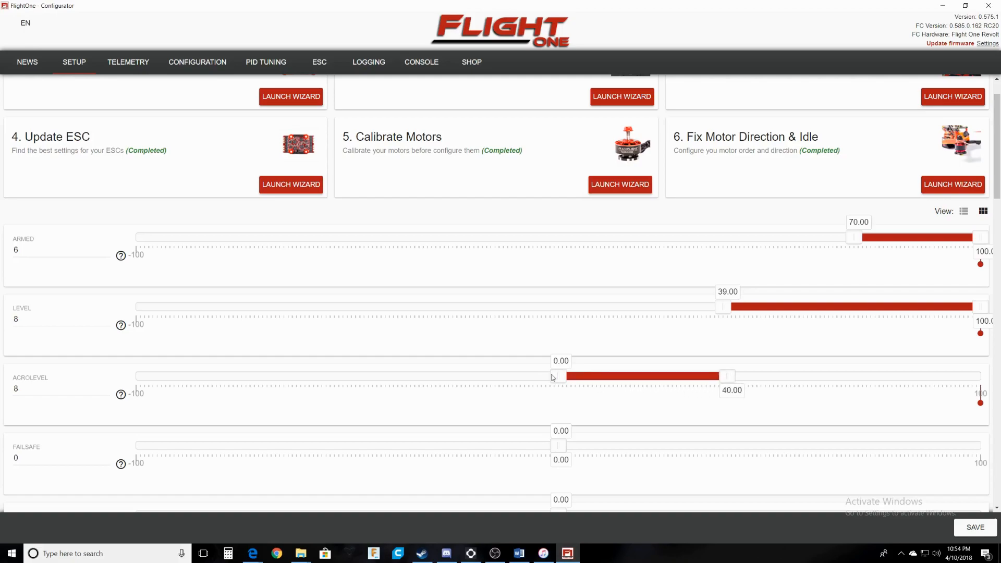
drag(562, 378, 559, 378)
drag(724, 308, 728, 311)
drag(561, 378, 398, 390)
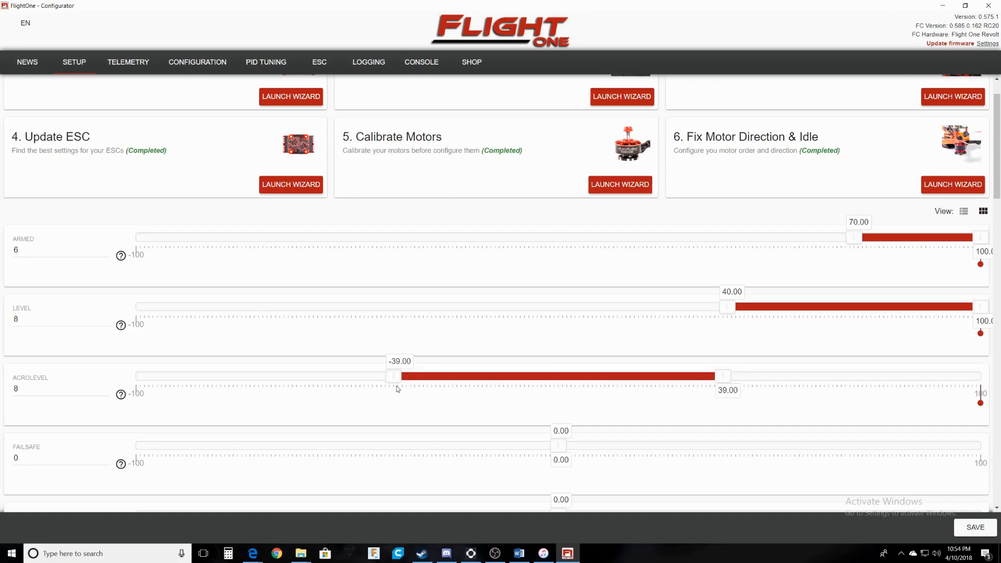
Scroll through the lower modes, PROFILE3 to KILLSWITCH, confirming they stay unassigned at channel 0.
scroll(427, 371, down, 4)
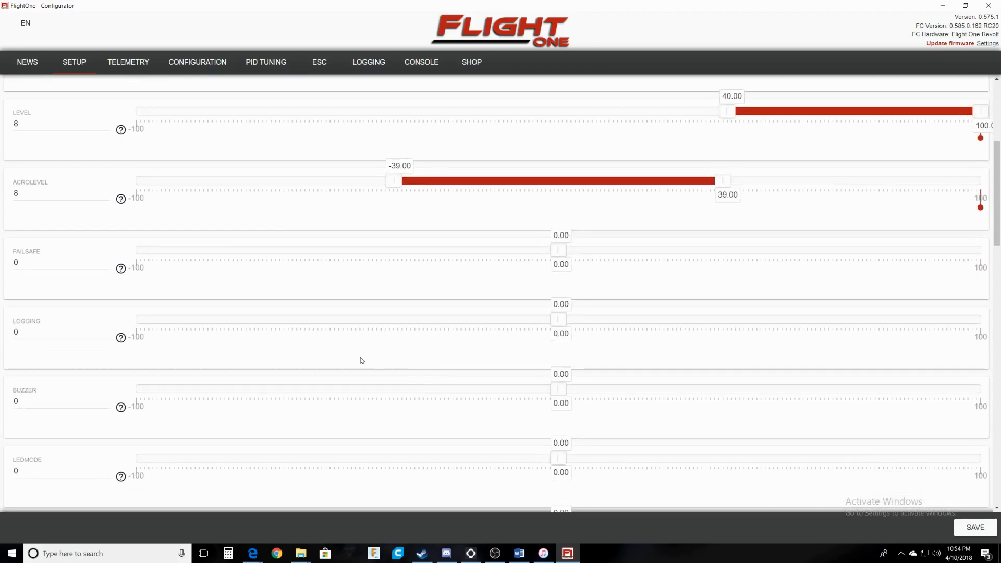
scroll(177, 338, down, 2)
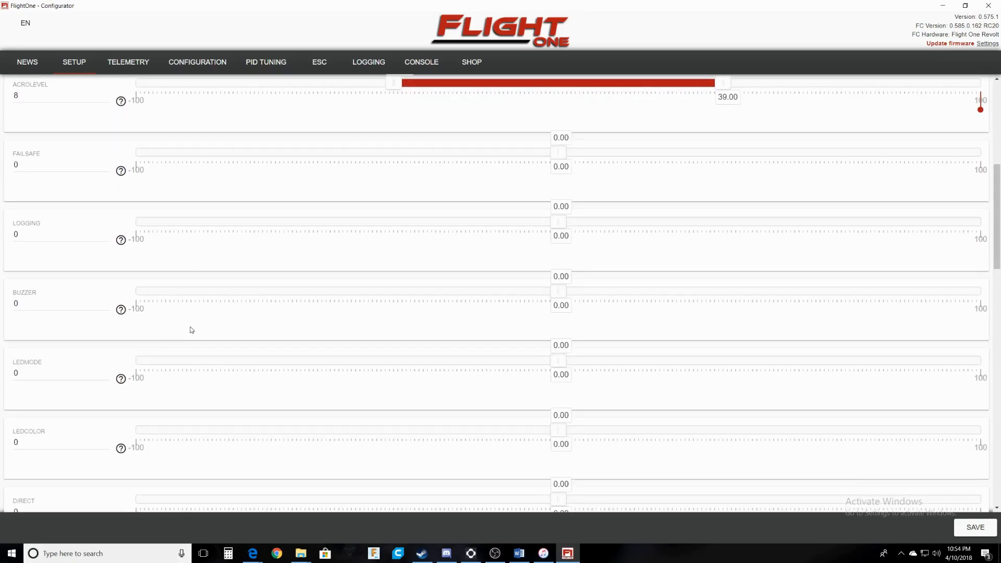
scroll(512, 343, up, 2)
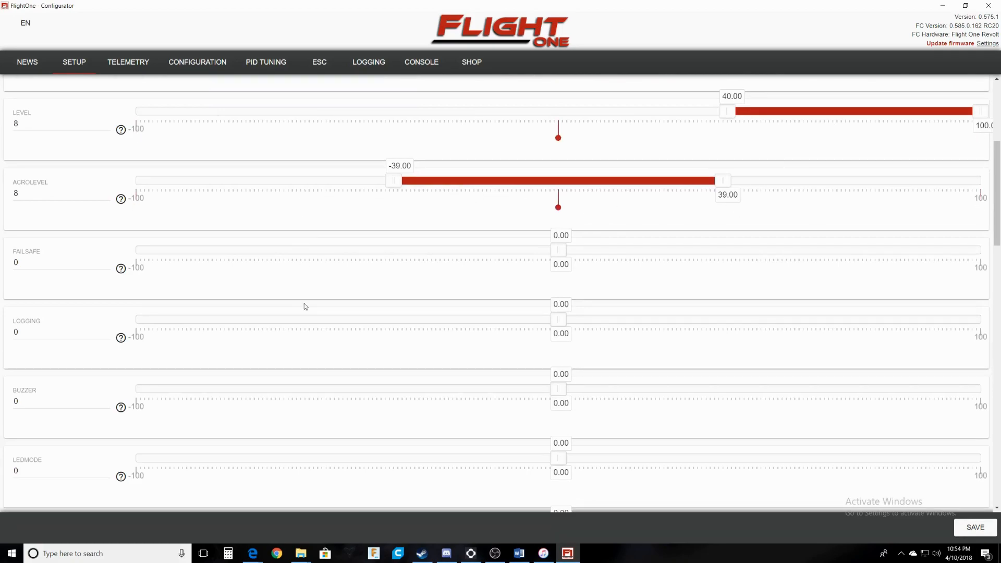
scroll(129, 321, down, 2)
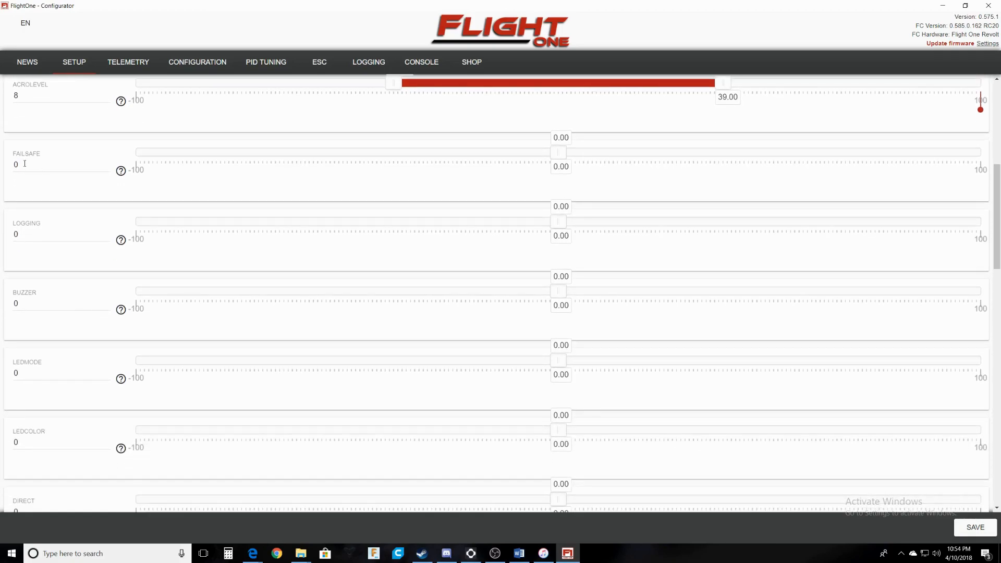
scroll(23, 163, down, 2)
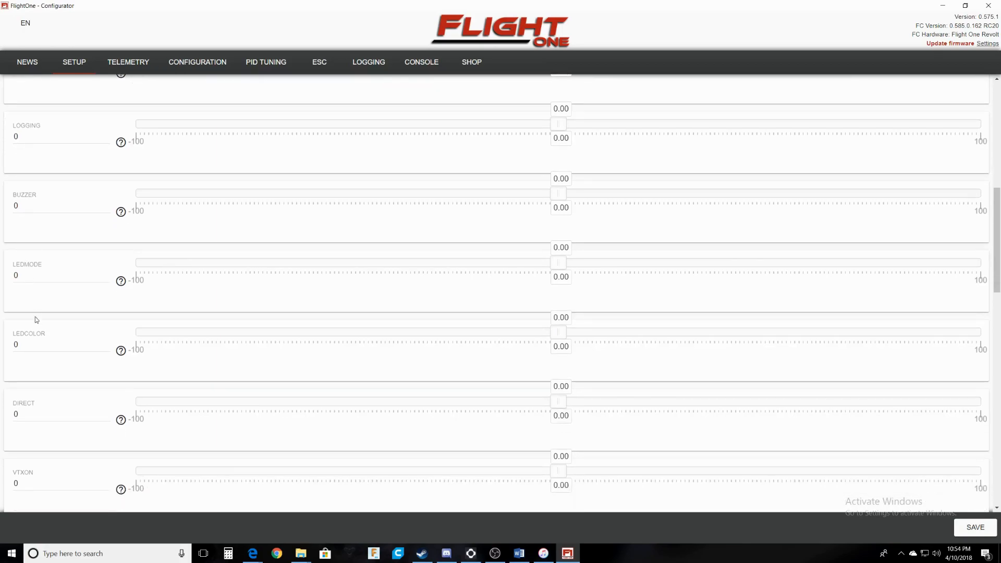
scroll(34, 267, down, 1)
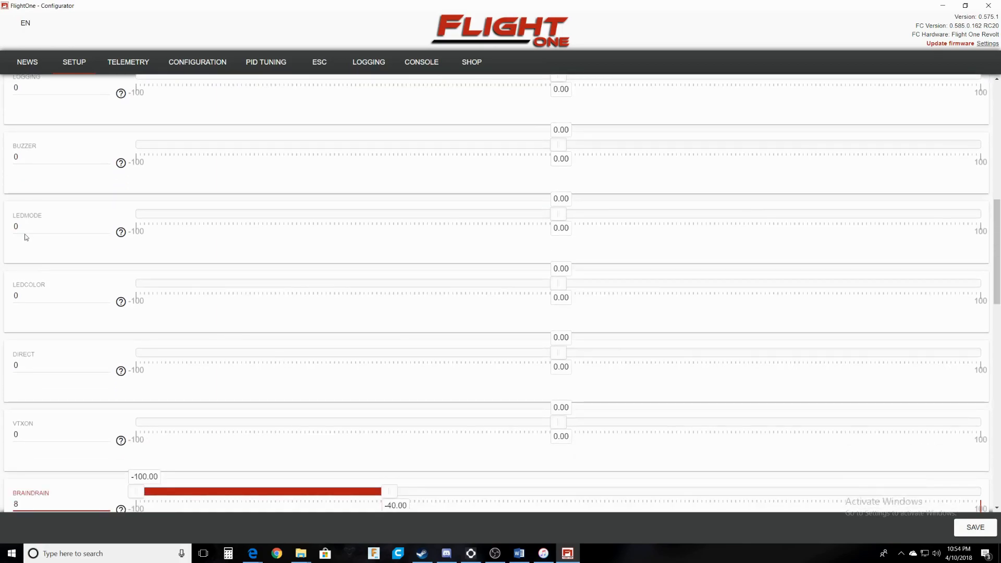
scroll(28, 284, down, 6)
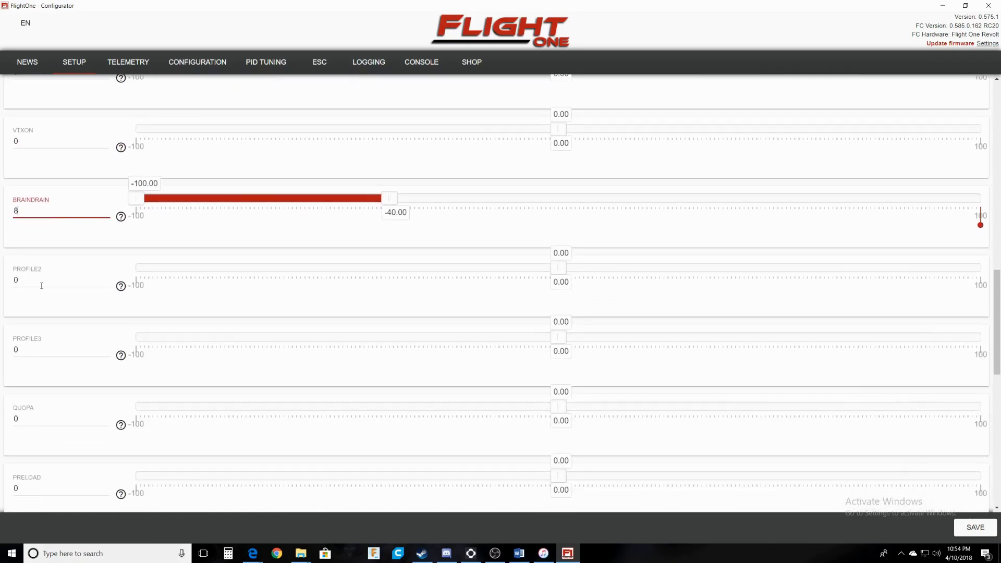
scroll(63, 322, down, 2)
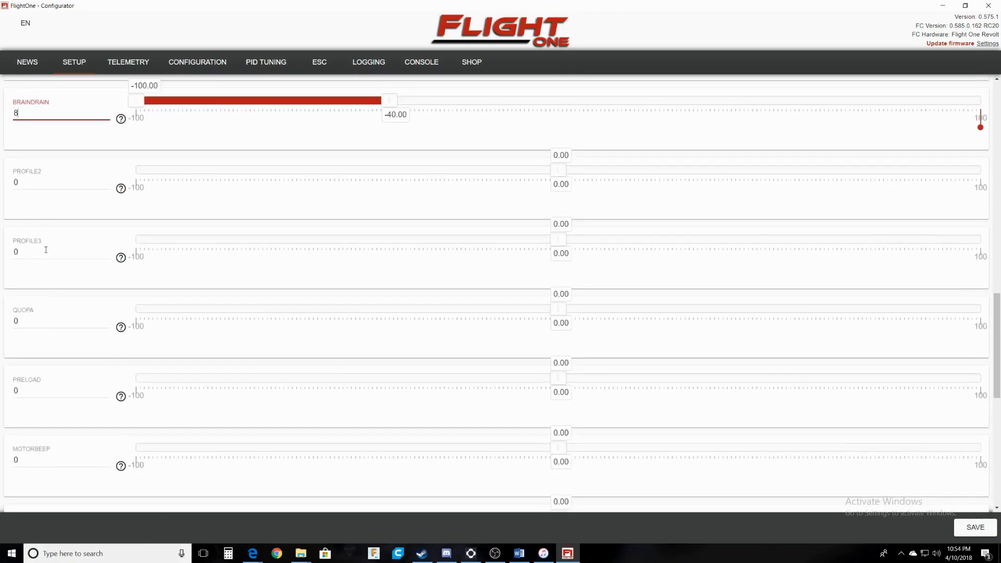
scroll(67, 409, down, 2)
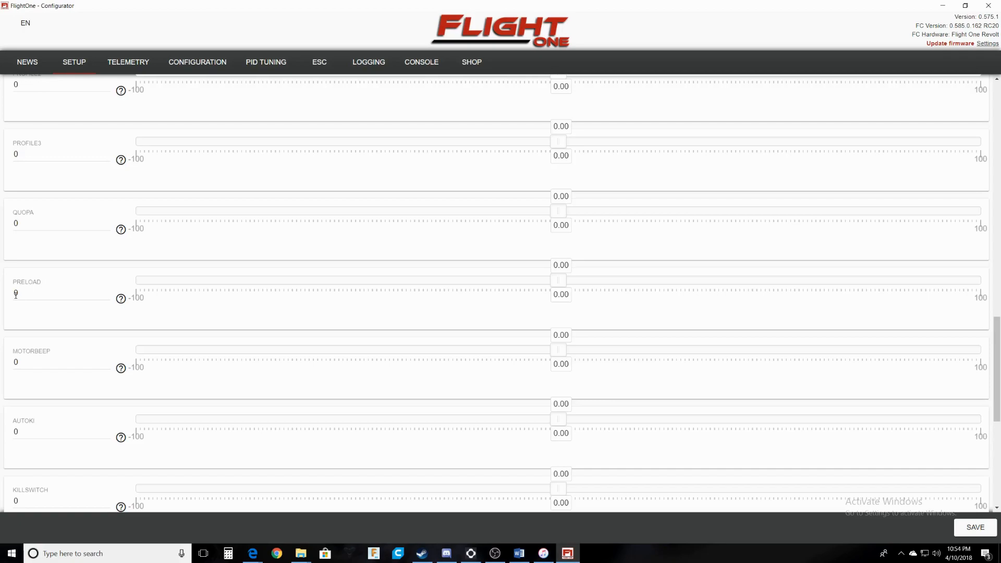
scroll(80, 398, down, 1)
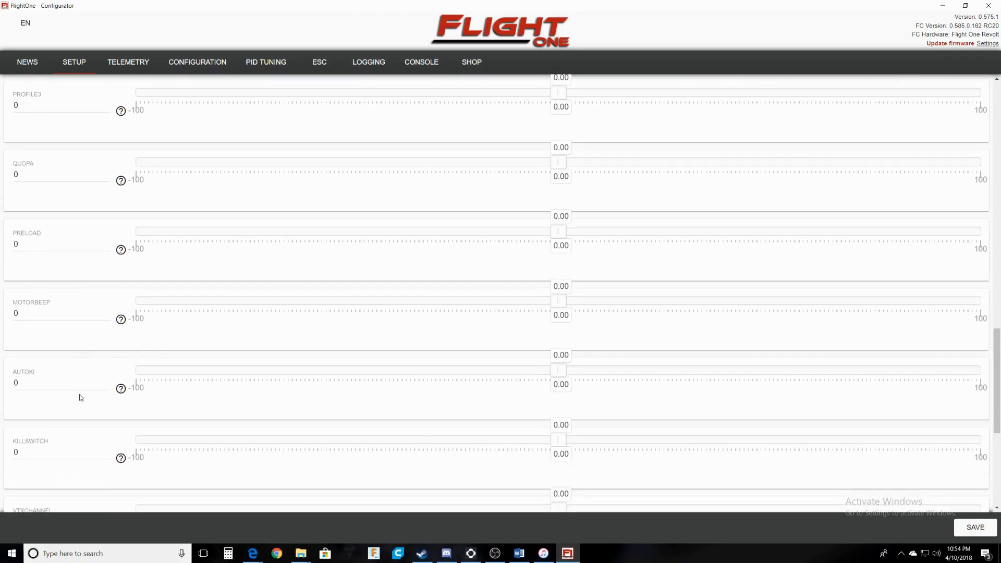
scroll(80, 399, down, 1)
Assign MOTORBEEP to channel 5 with its active range from -100 to 0.
click(31, 267)
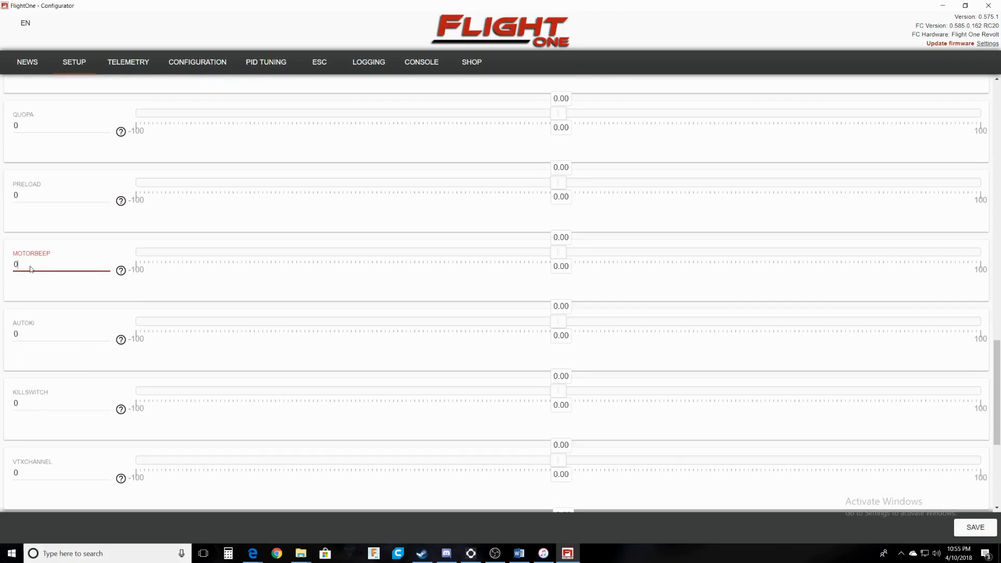
key(BackSpace)
text(7)
text(9)
key(BackSpace)
text(5)
drag(558, 252, 136, 253)
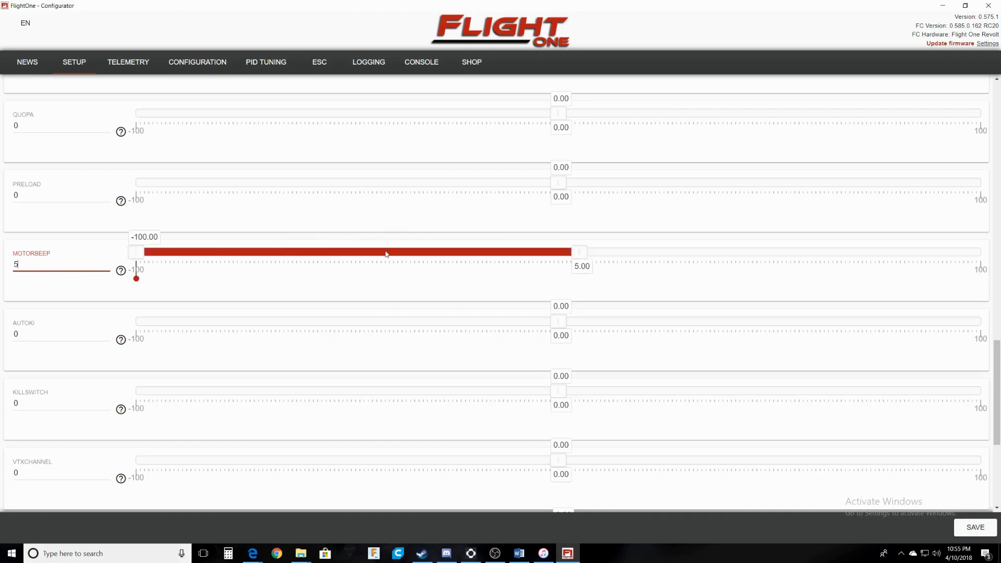
drag(566, 258, 558, 259)
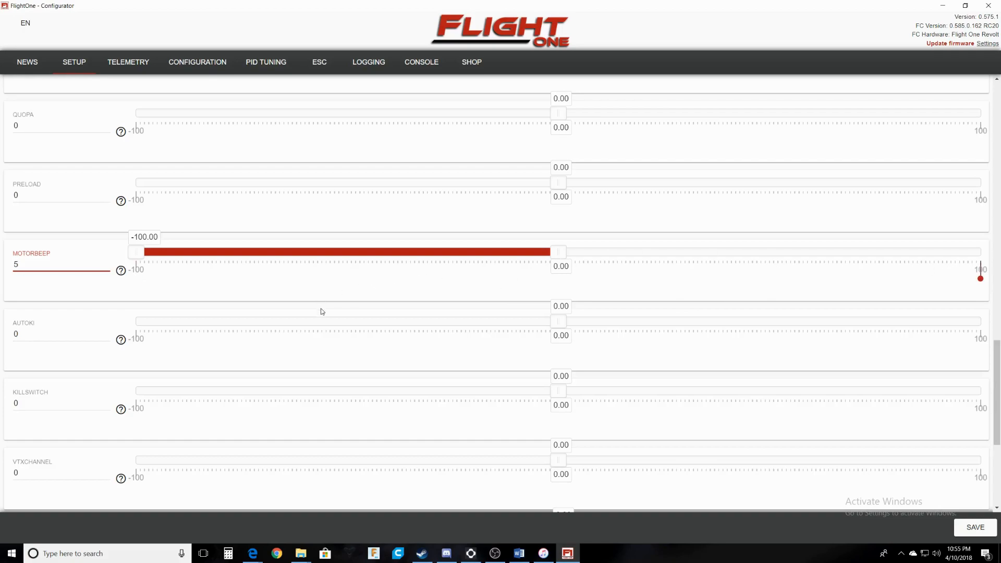
scroll(211, 364, down, 2)
scroll(211, 364, down, 1)
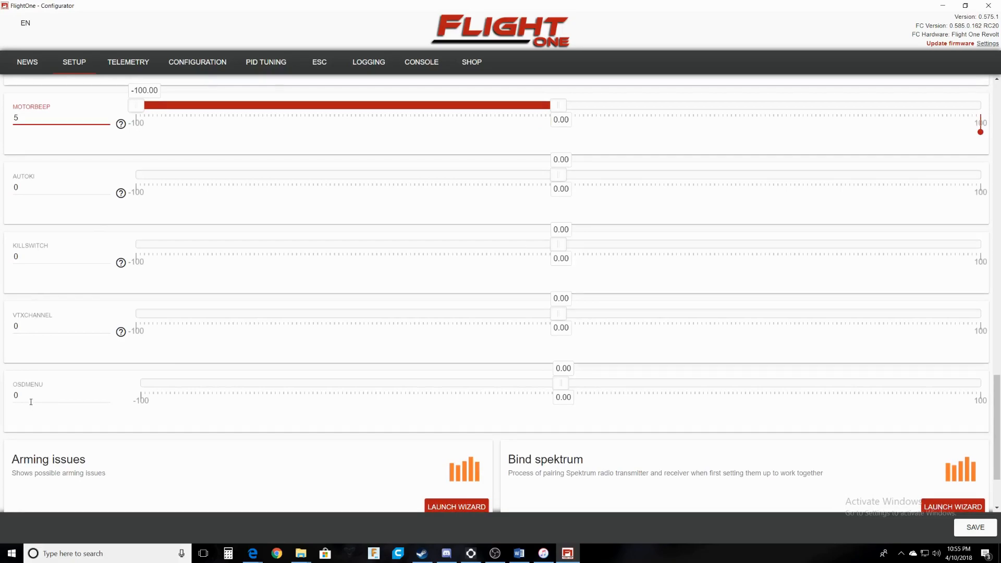
scroll(156, 407, down, 3)
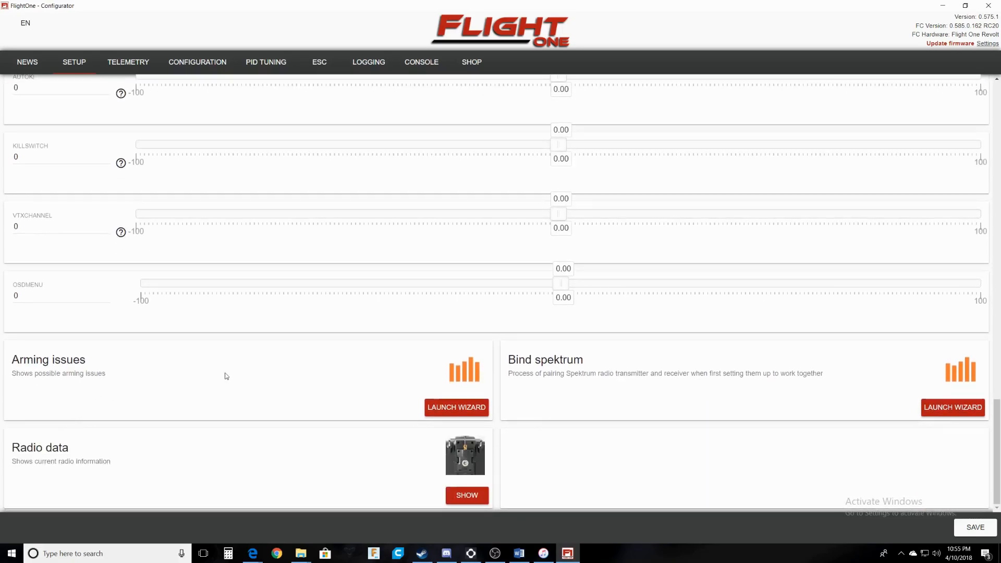
scroll(606, 391, up, 12)
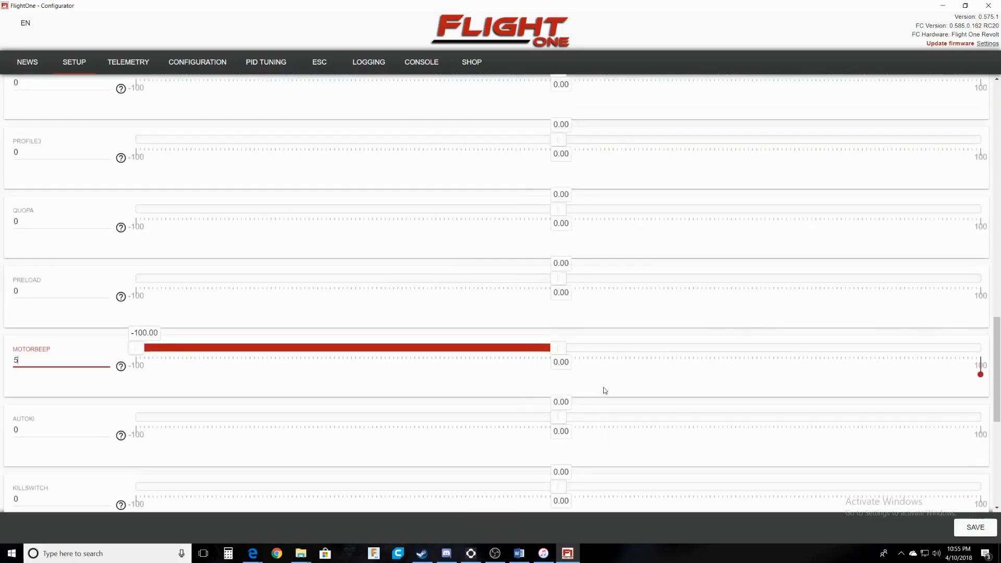
scroll(605, 391, up, 8)
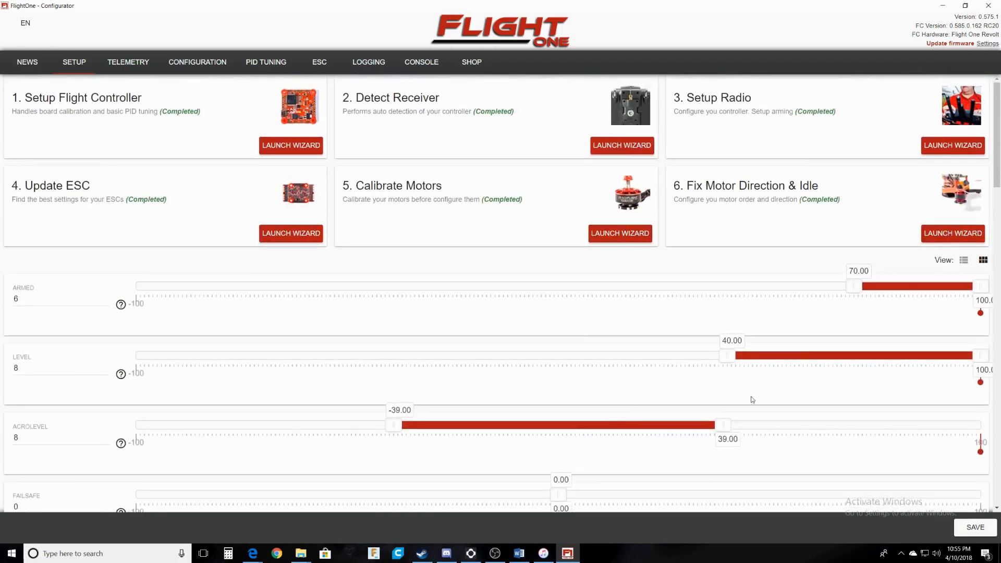
Save the mode ranges to the board and move to the Configuration page.
click(976, 528)
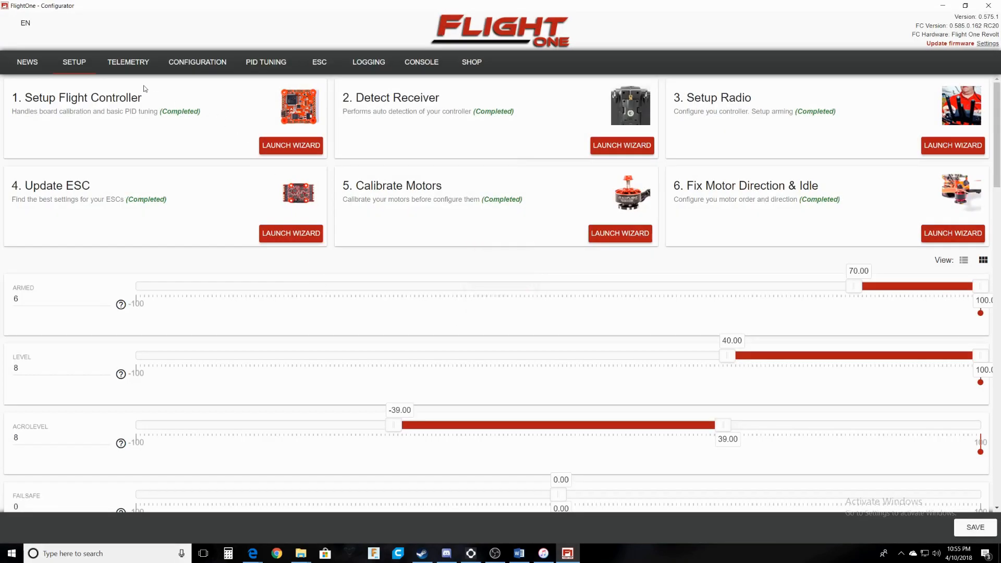
click(191, 63)
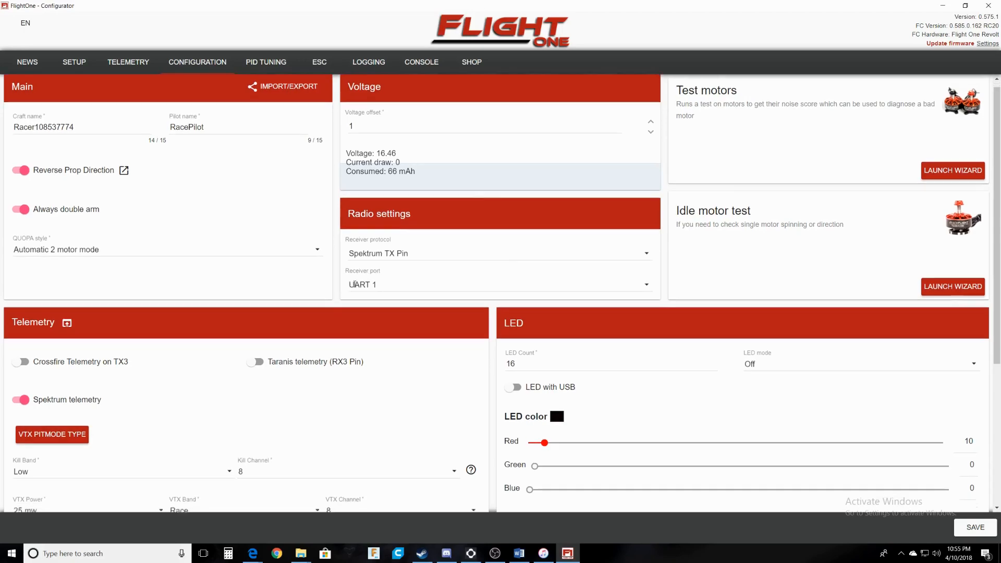
Scroll to the ESC settings and keep the ESC protocol at MultiShot (Recommended).
scroll(412, 223, down, 1)
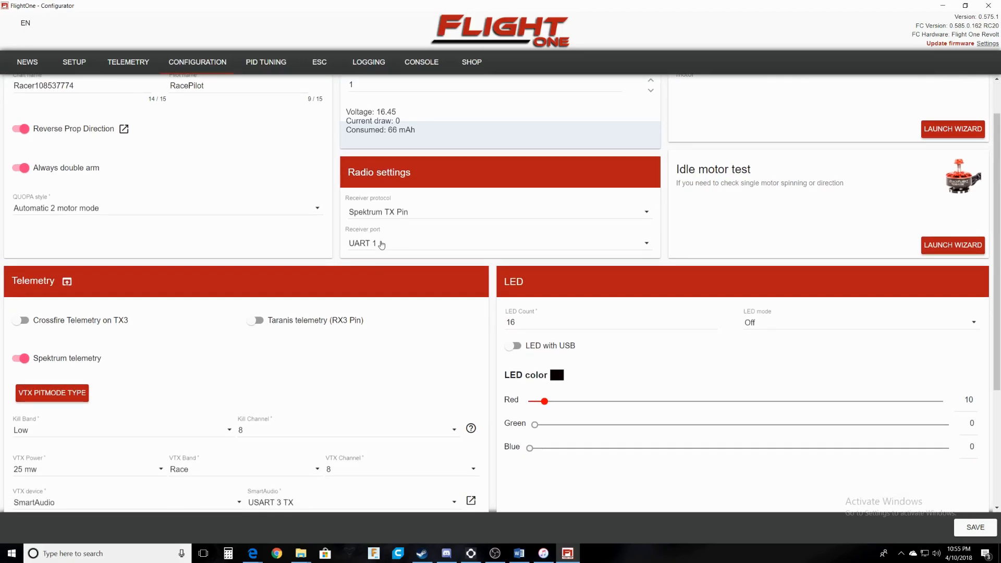
scroll(281, 317, down, 1)
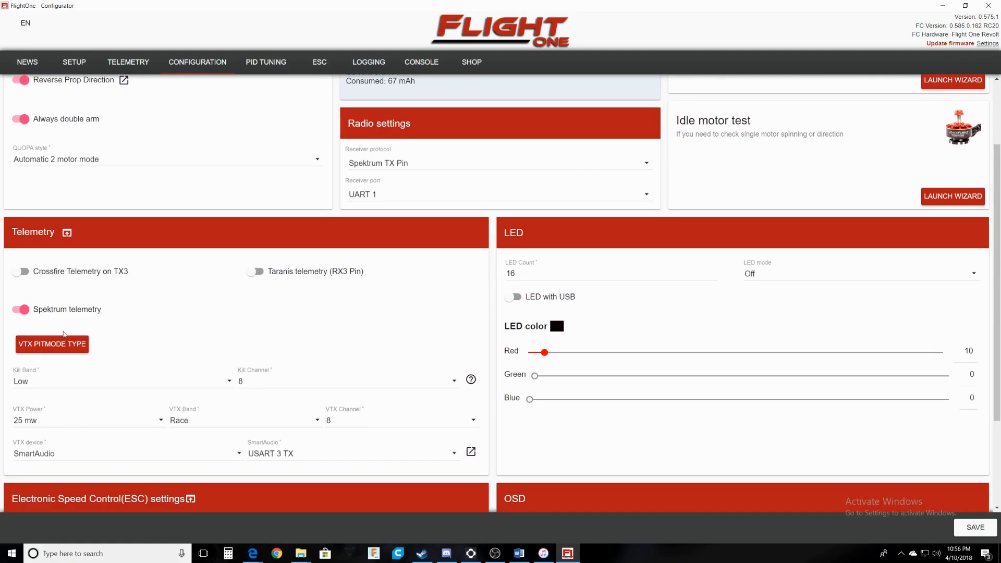
scroll(55, 306, down, 2)
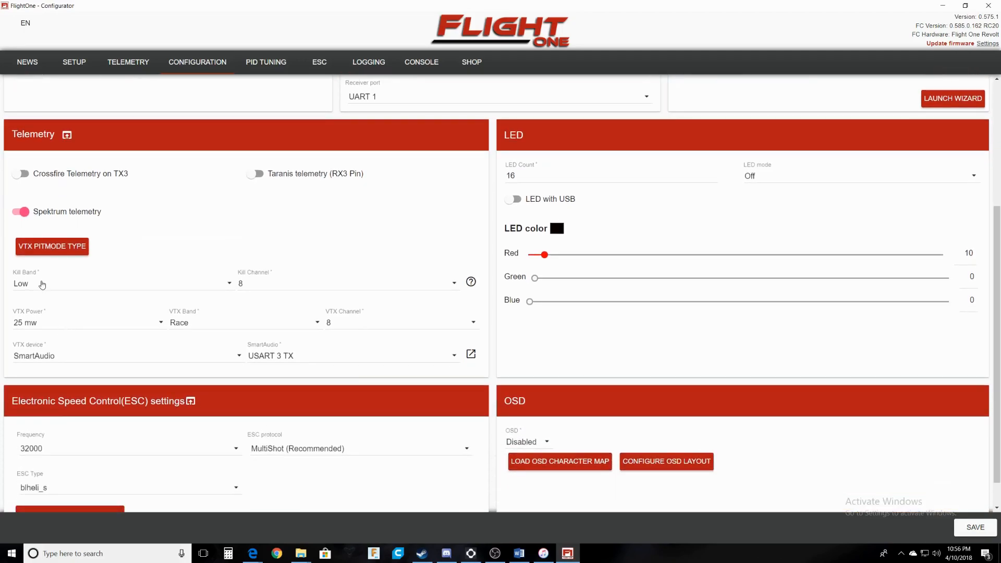
scroll(282, 327, down, 1)
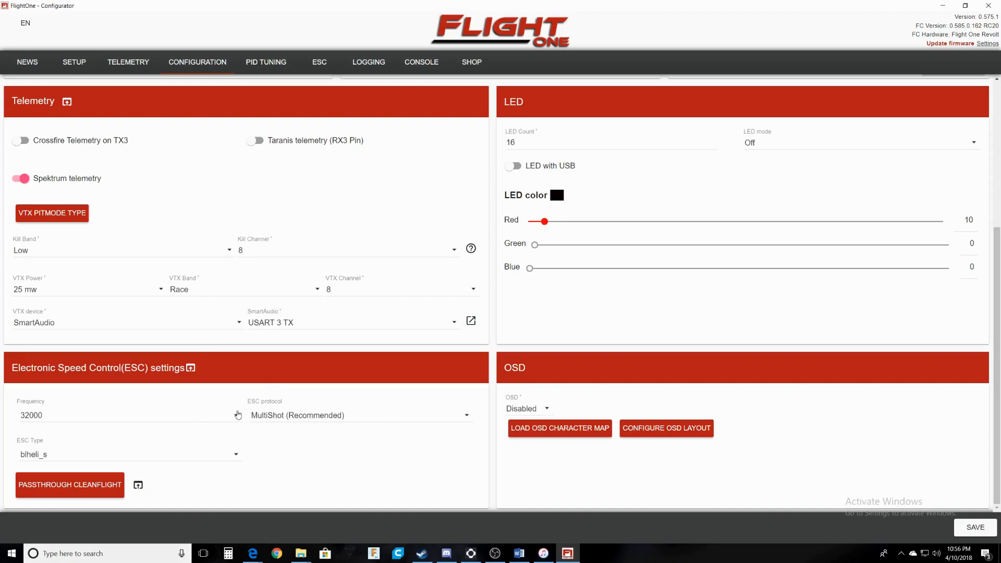
click(389, 417)
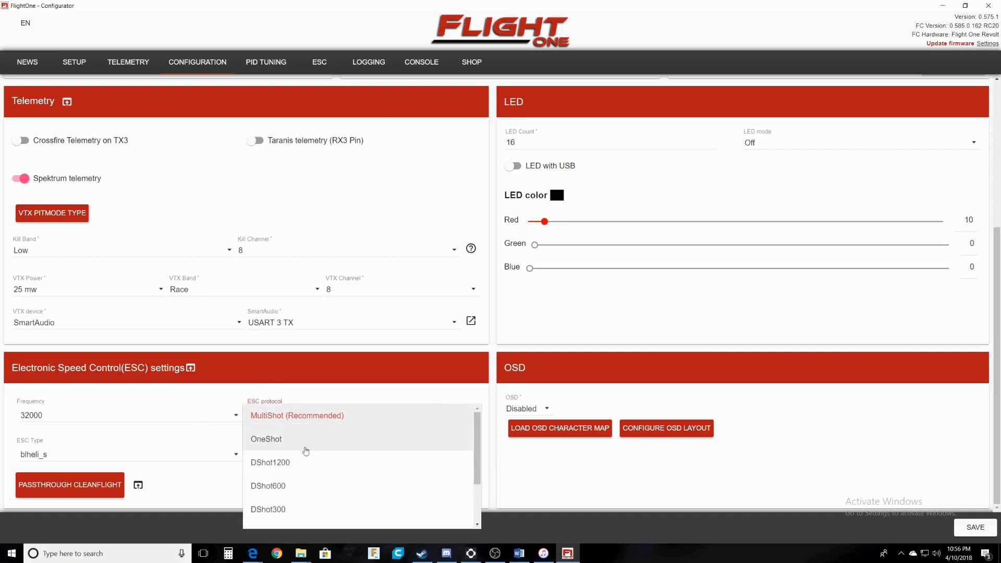
scroll(306, 454, down, 3)
scroll(279, 511, up, 2)
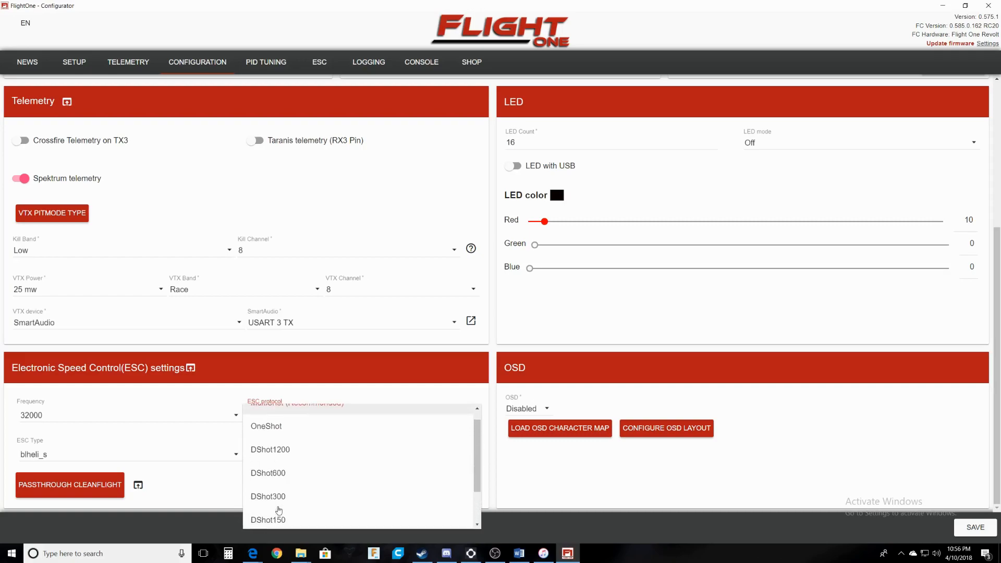
scroll(279, 510, up, 2)
click(311, 418)
click(266, 388)
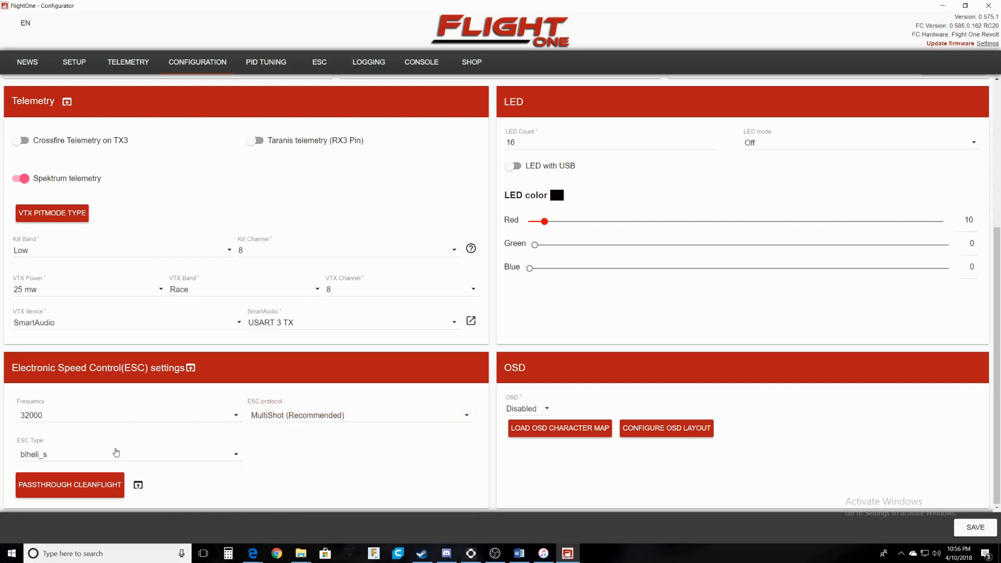
Keep the ESC type at blheli_s and save the configuration to the board.
click(116, 451)
click(130, 433)
click(341, 482)
scroll(603, 415, up, 3)
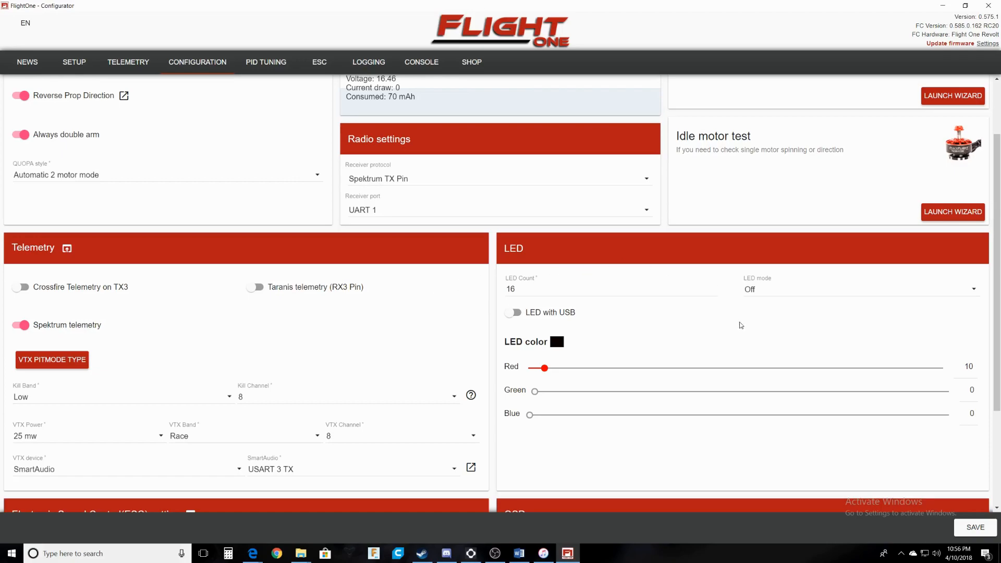
scroll(741, 326, up, 2)
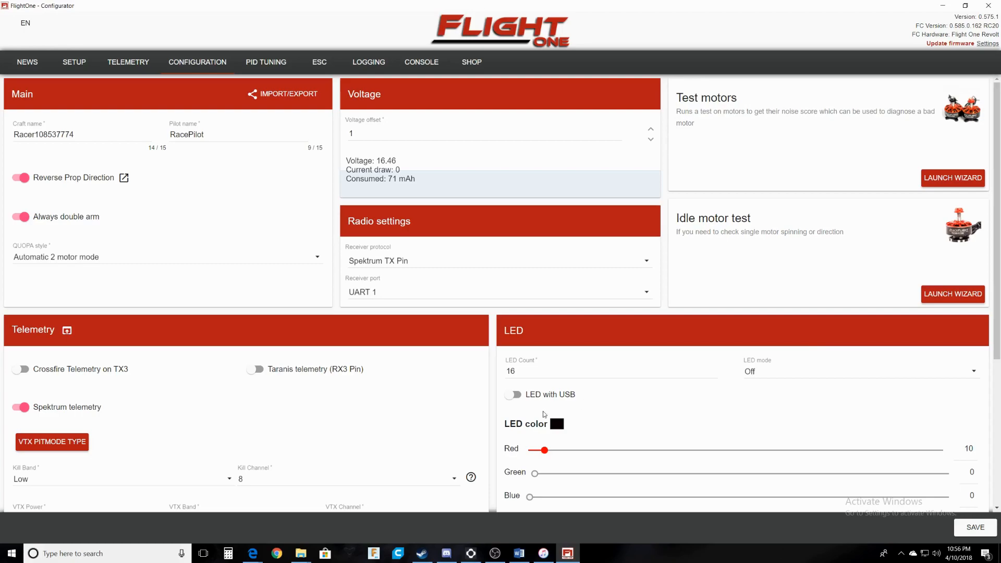
scroll(544, 415, down, 5)
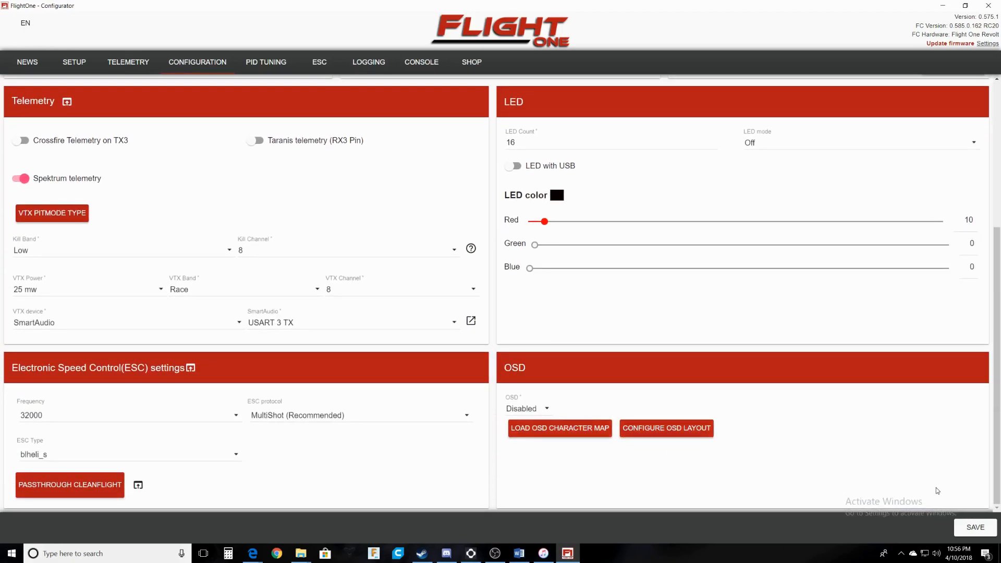
scroll(599, 353, up, 5)
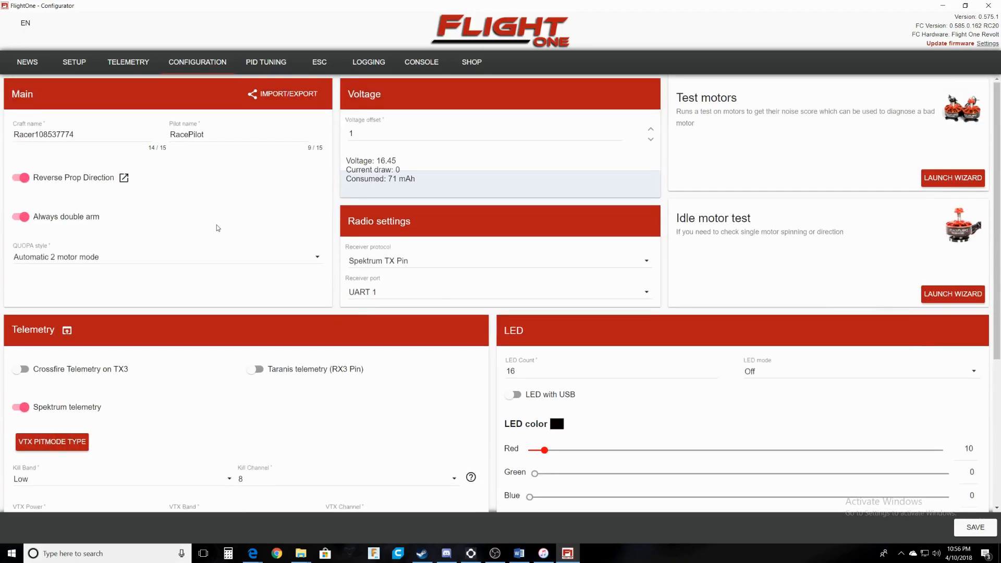
click(976, 527)
click(976, 528)
click(256, 59)
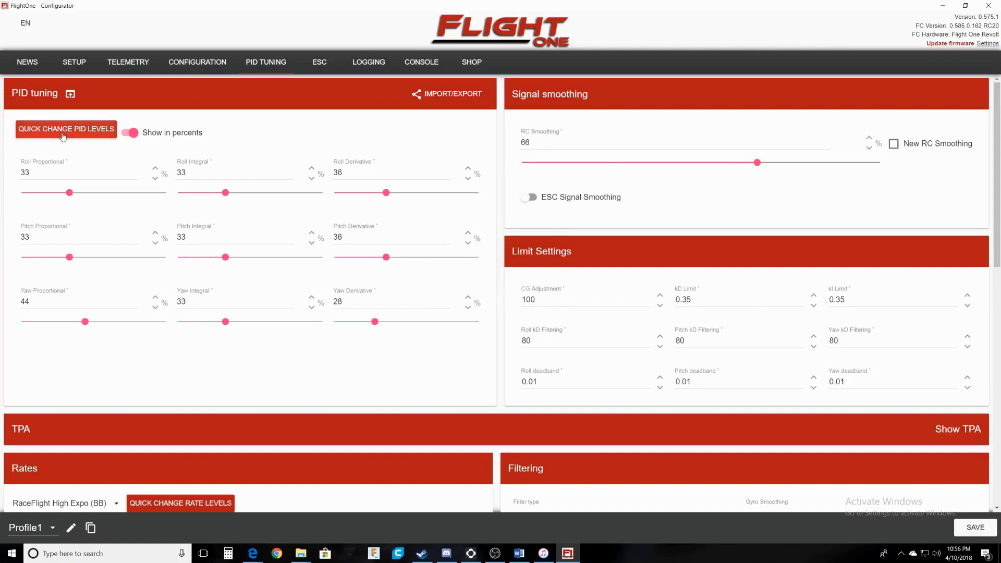
Try the 419 Tune and Massive Droner 2.5 500 Tune PID presets.
click(85, 128)
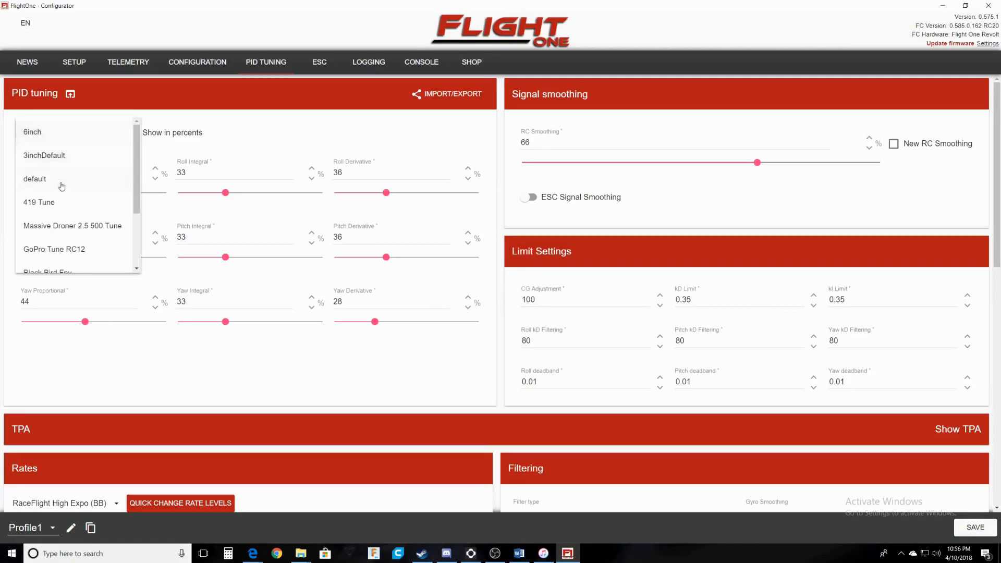
scroll(83, 205, down, 2)
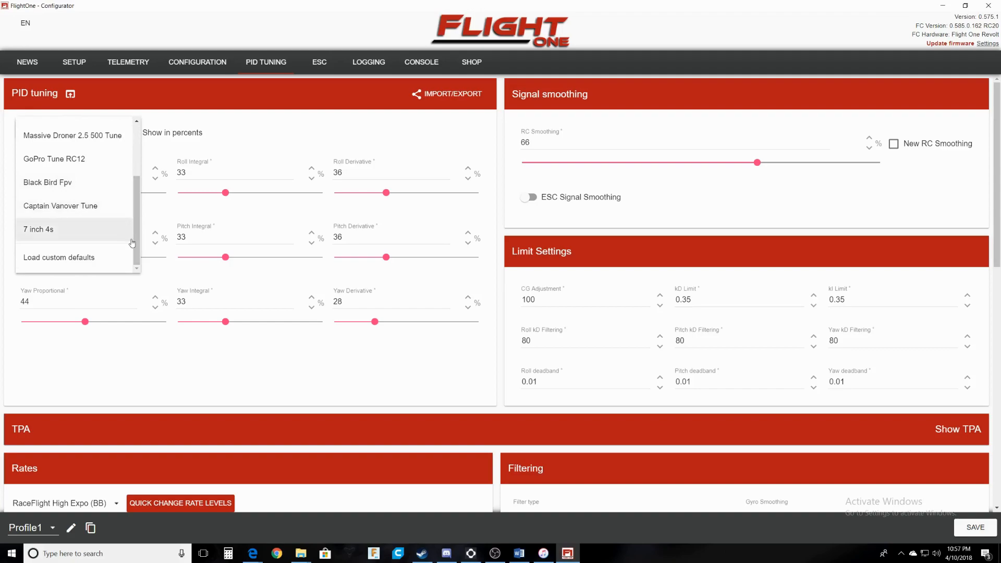
scroll(73, 206, up, 2)
click(34, 204)
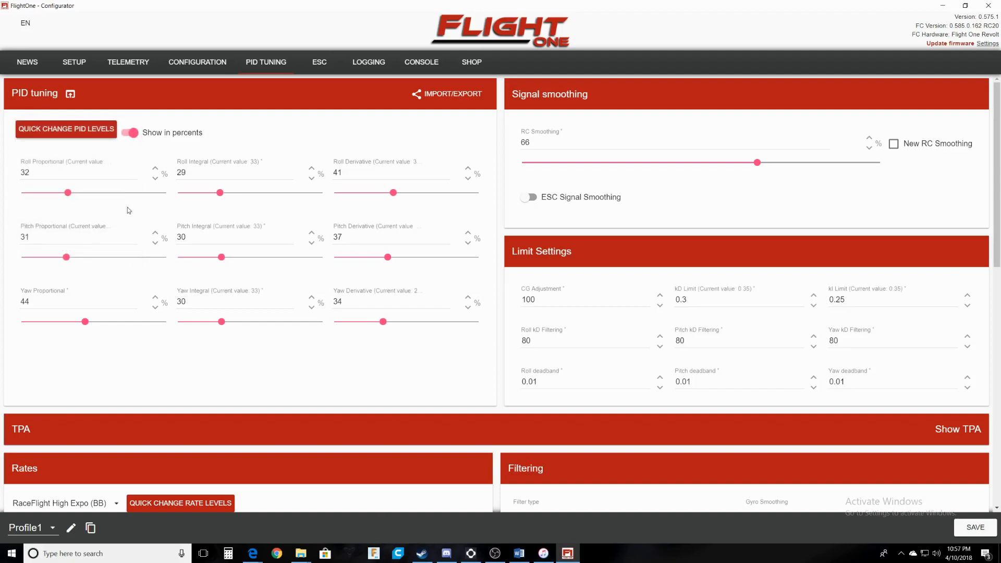
click(84, 130)
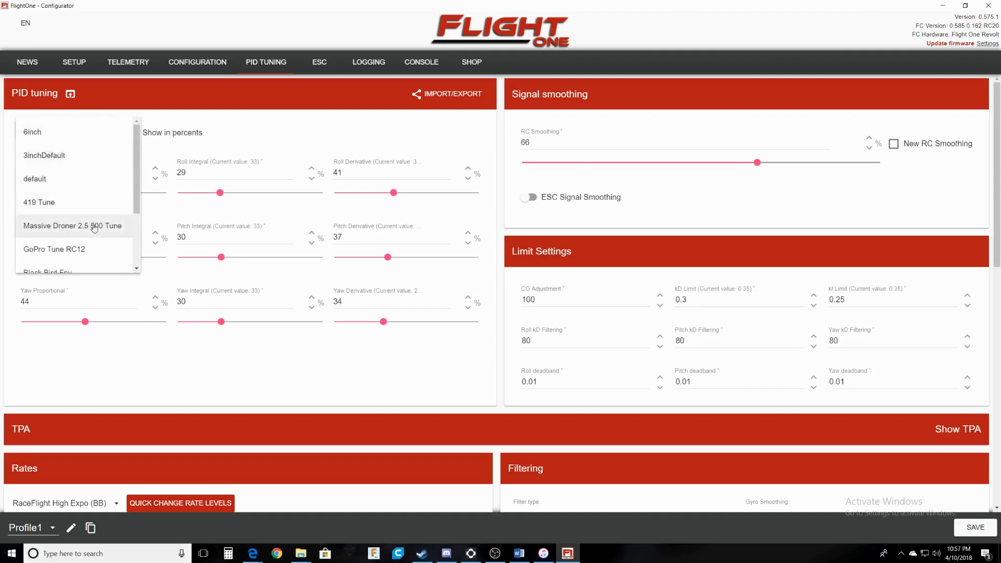
scroll(99, 235, down, 4)
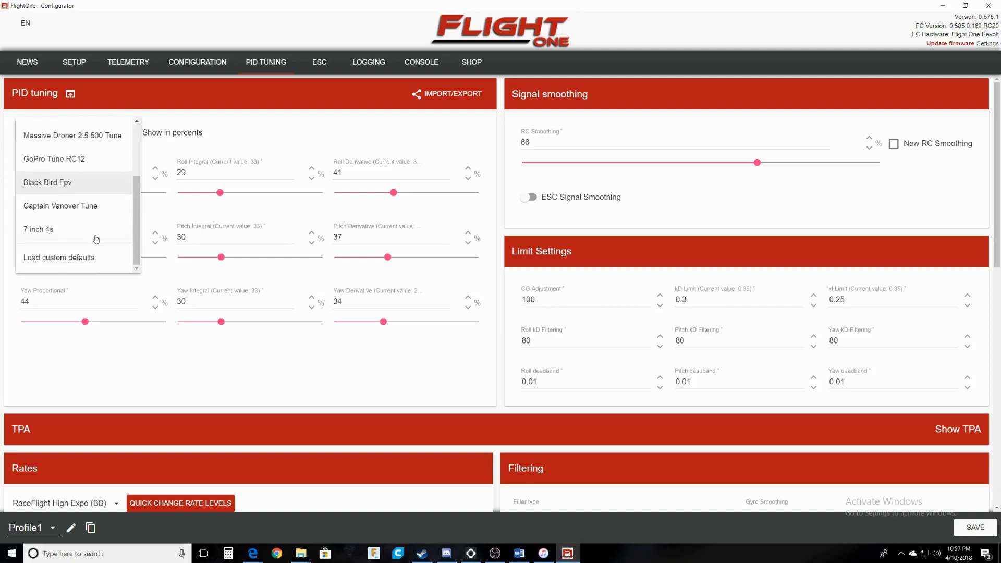
scroll(83, 258, up, 2)
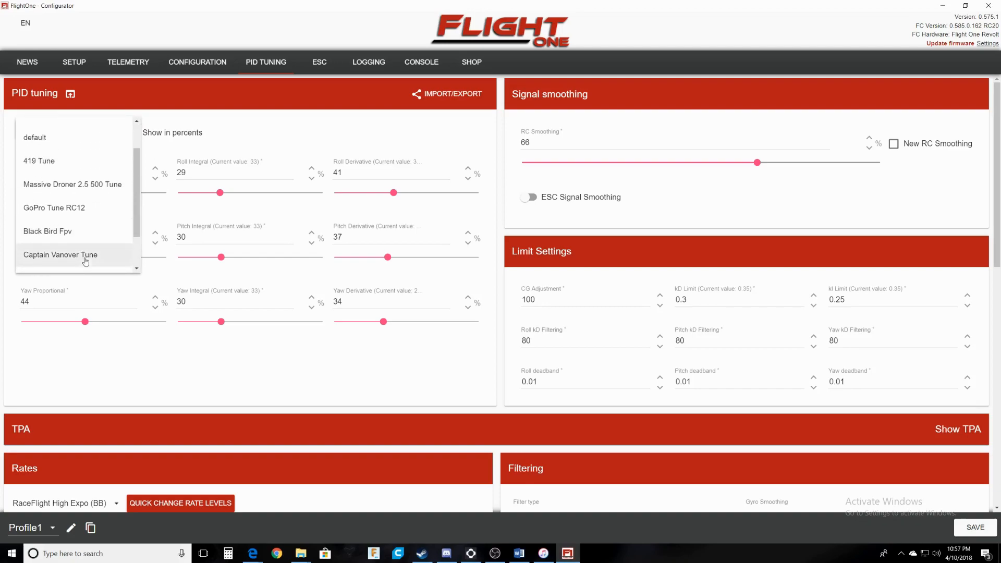
scroll(47, 224, up, 2)
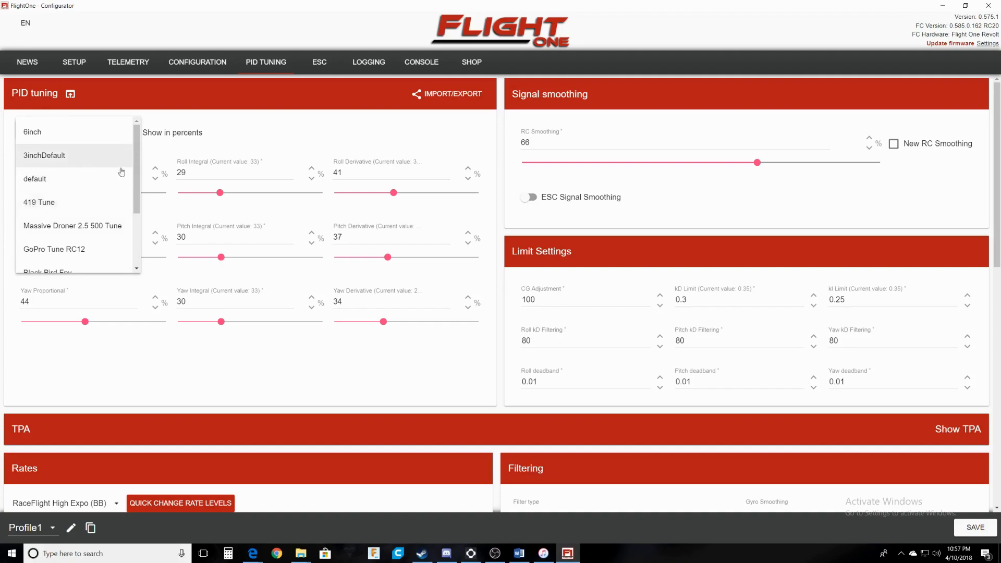
click(61, 229)
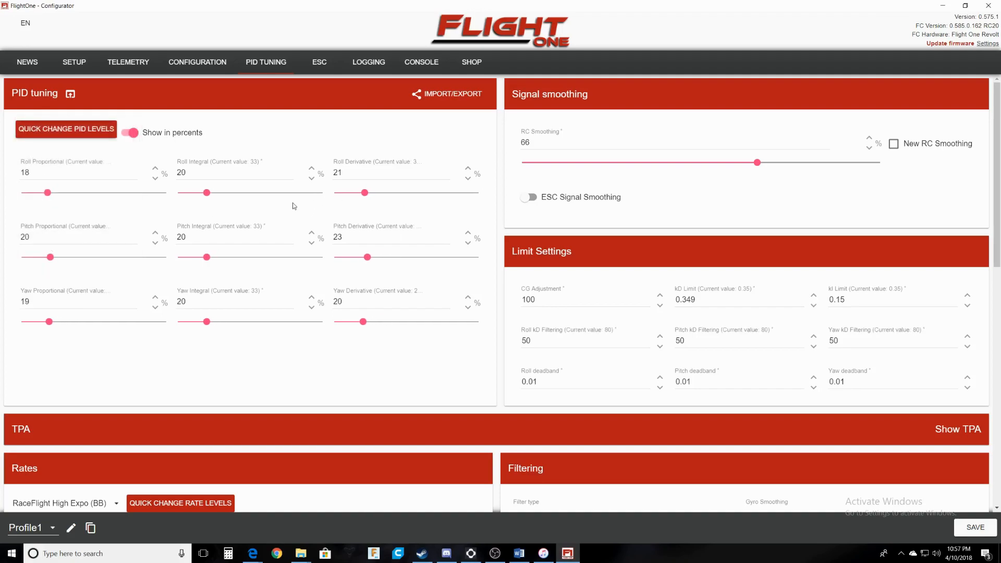
Try the GoPro Tune RC12, Black Bird Fpv and default PID presets.
click(62, 130)
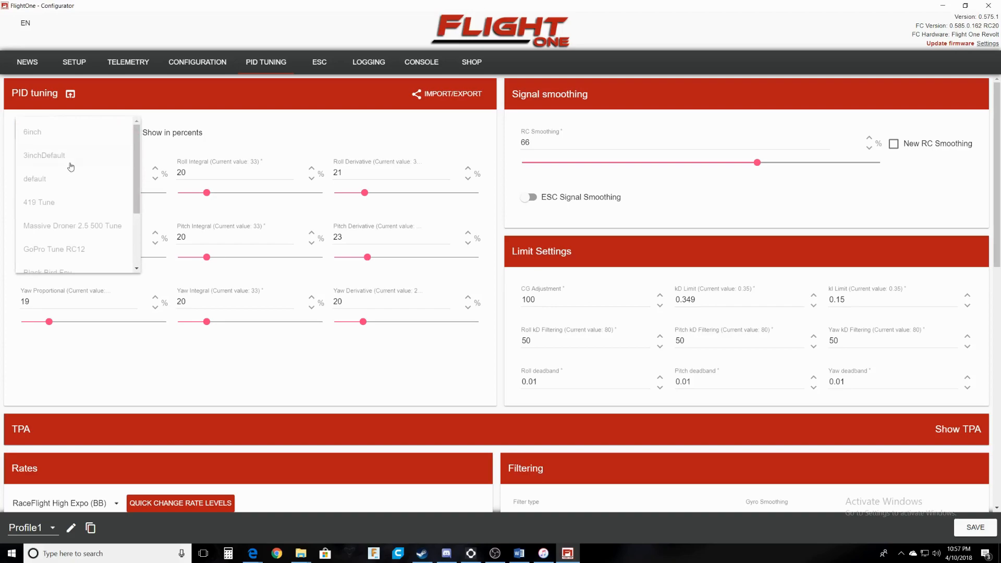
click(41, 251)
click(60, 137)
scroll(68, 230, down, 5)
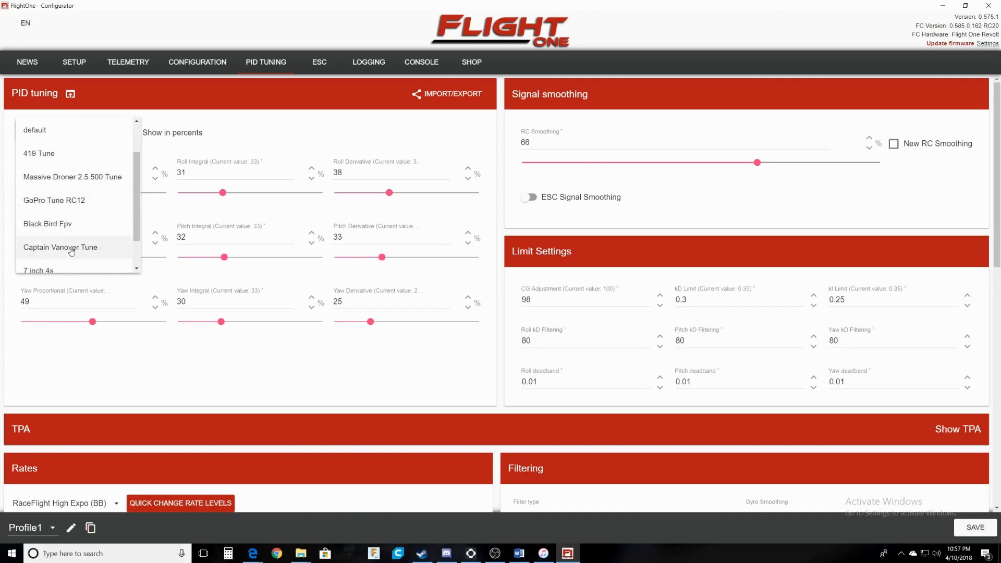
click(87, 185)
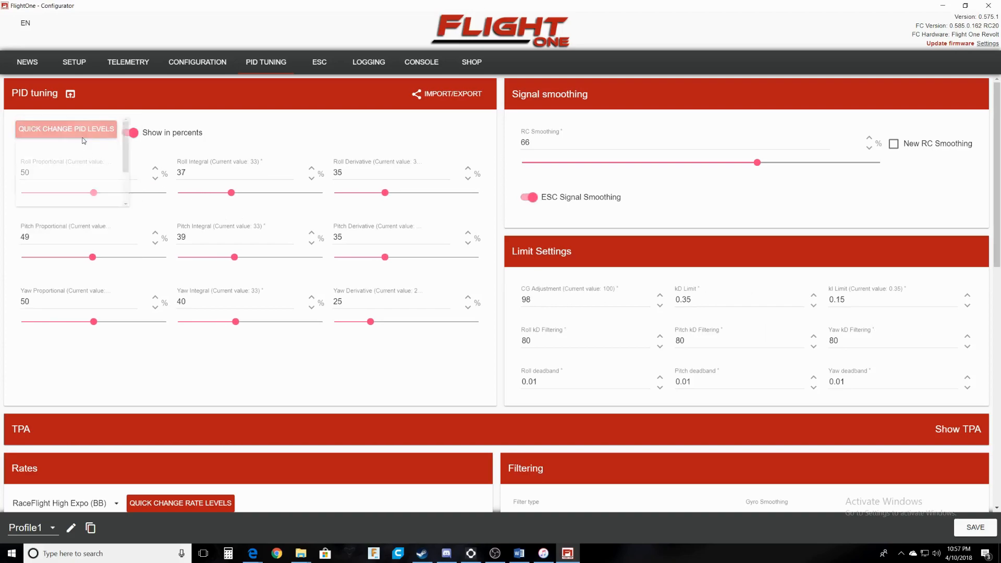
click(66, 135)
click(46, 187)
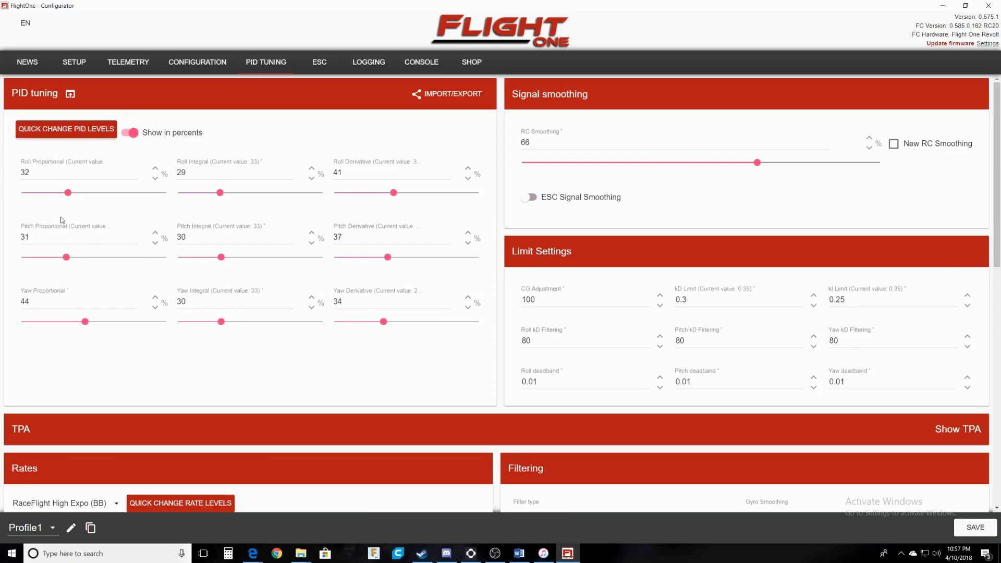
click(65, 129)
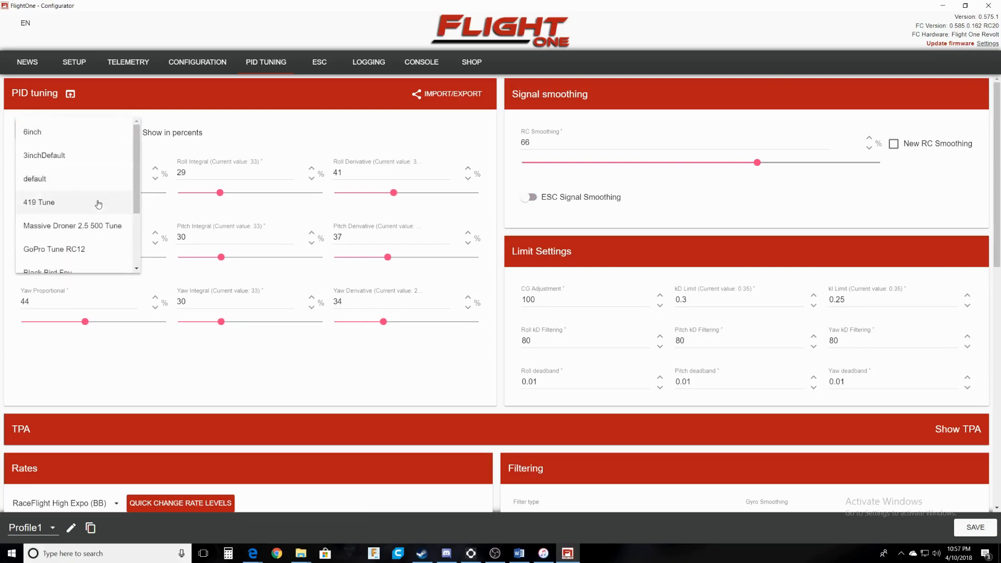
scroll(72, 251, down, 3)
click(76, 188)
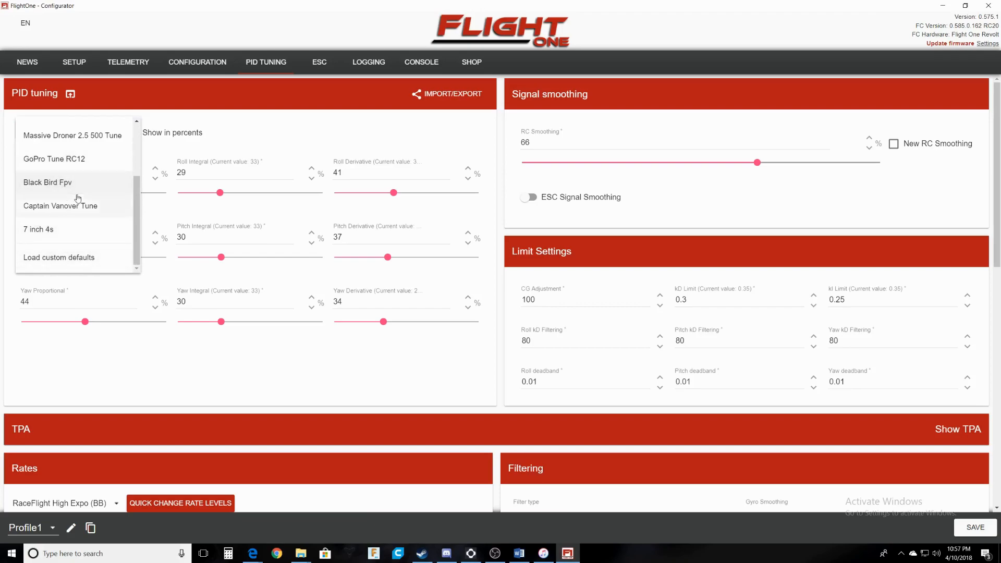
Apply the 419 Tune preset, giving Roll 32/29/41, Pitch 31/30/37 and Yaw 44/30/34.
click(95, 131)
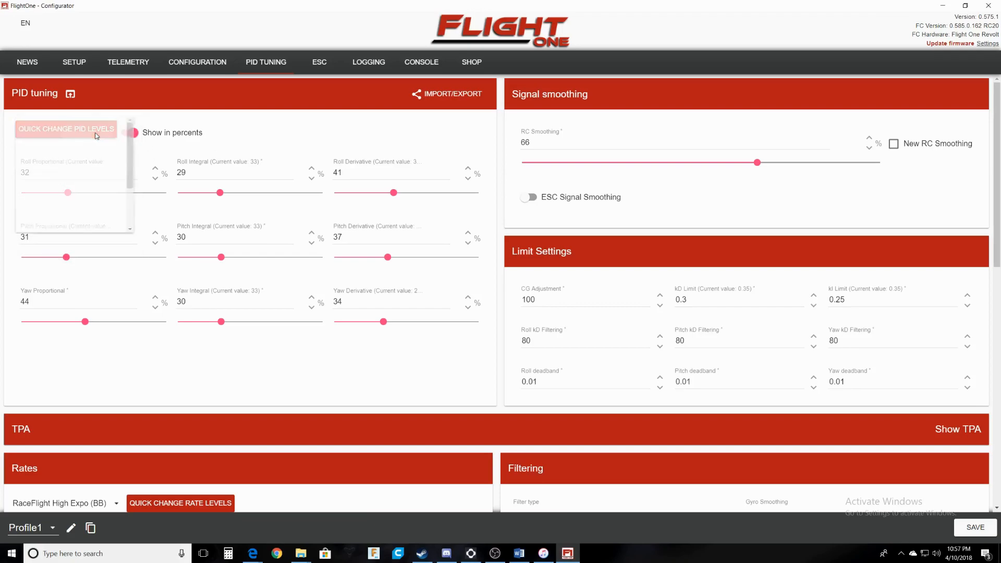
click(50, 202)
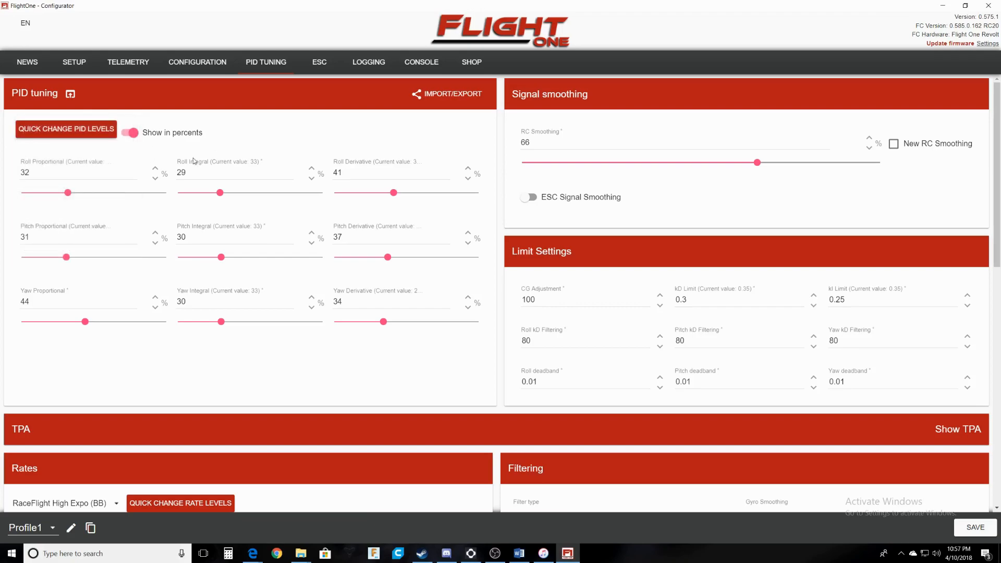
scroll(286, 224, down, 5)
scroll(278, 317, down, 4)
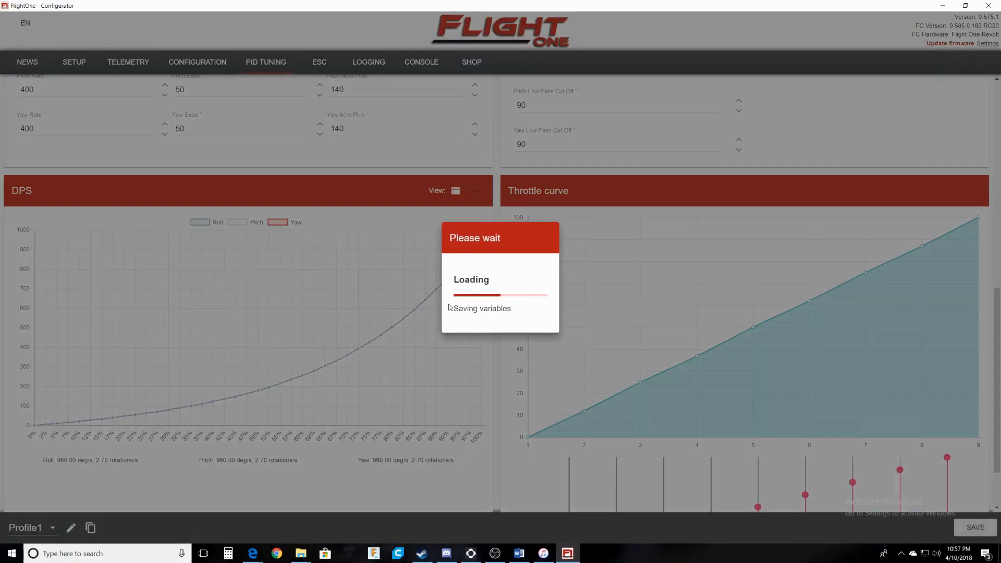
scroll(446, 301, up, 6)
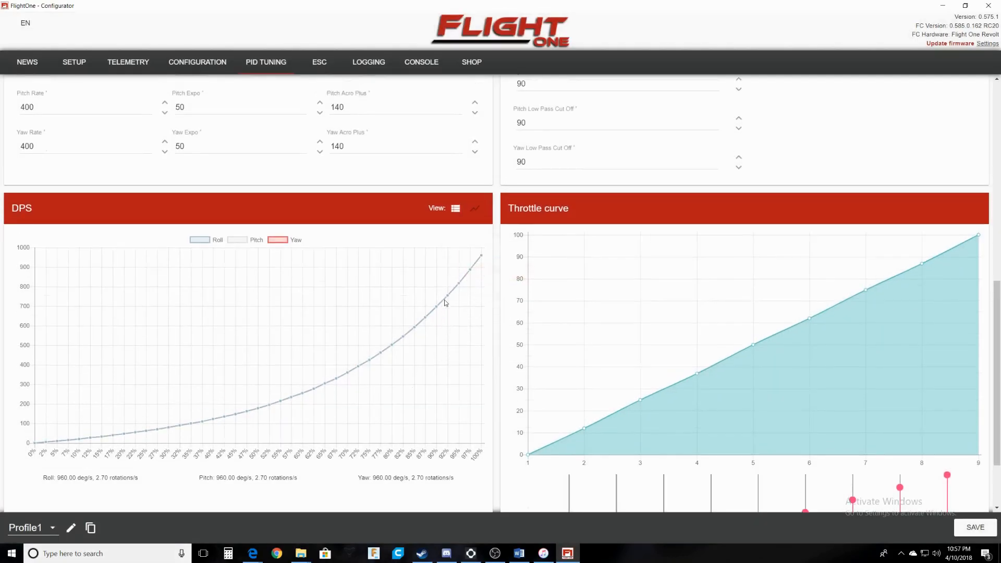
scroll(446, 276, up, 2)
scroll(446, 276, down, 9)
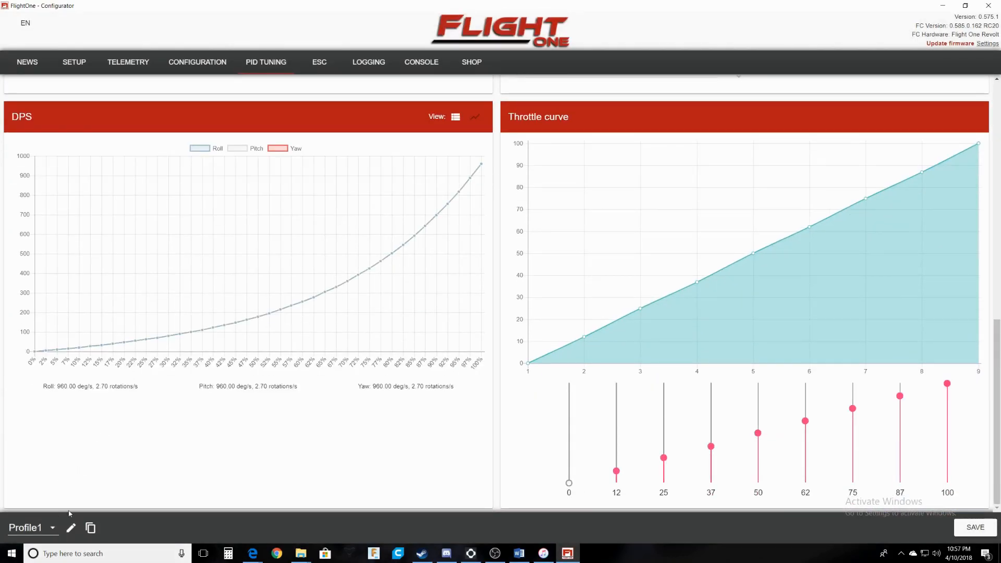
scroll(319, 389, up, 8)
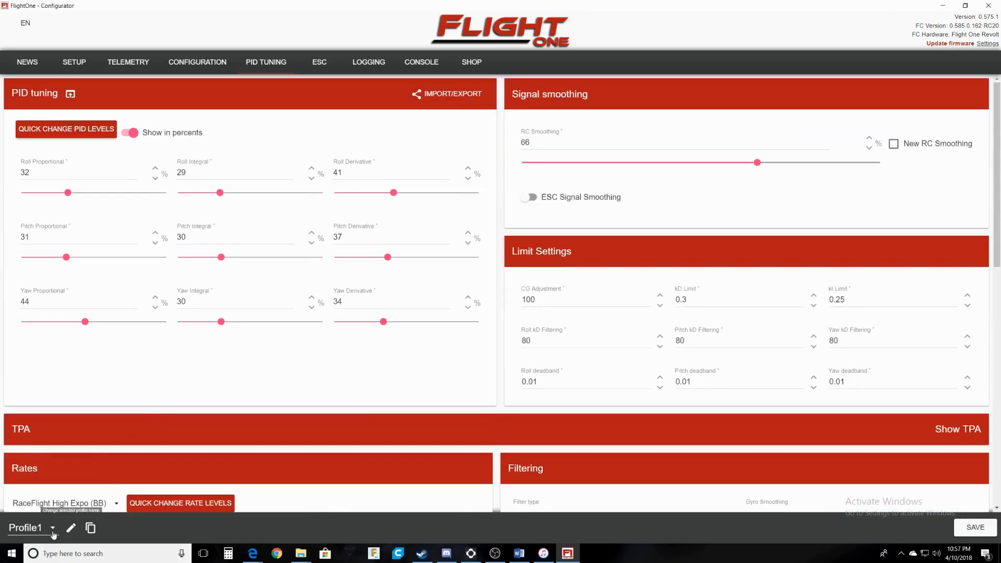
Switch to Profile2, browse its PID presets without applying one, then return to Profile1.
click(50, 530)
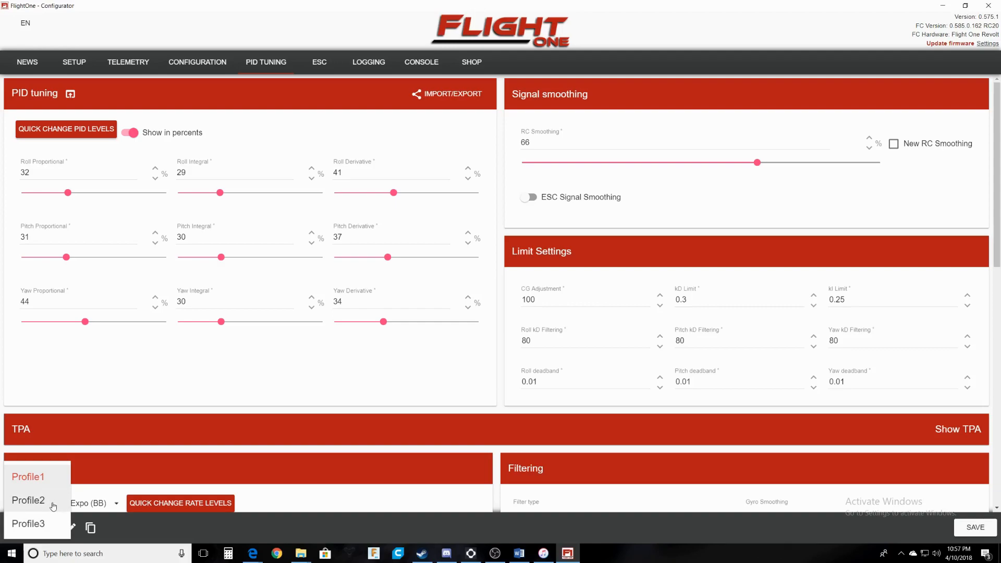
click(140, 403)
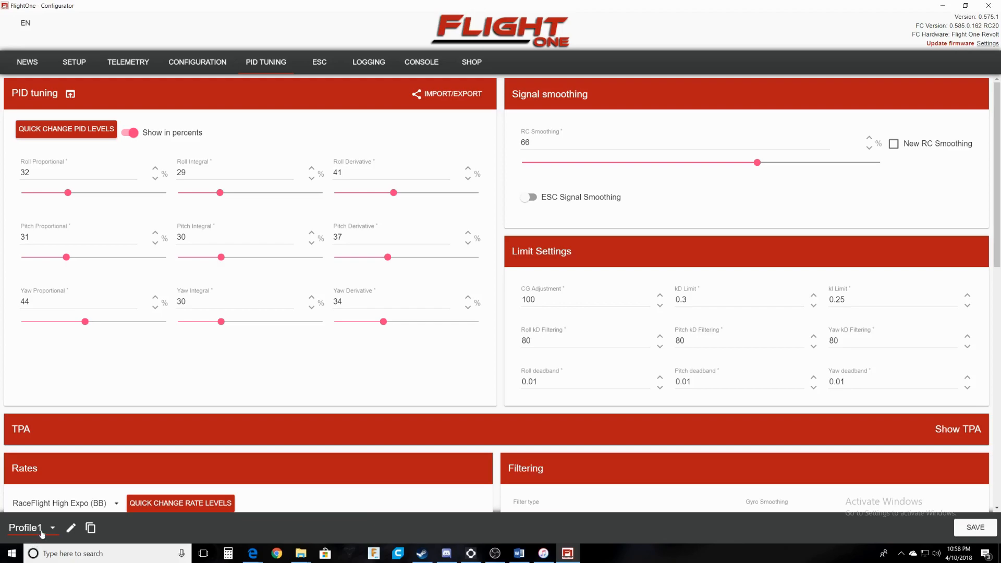
click(42, 533)
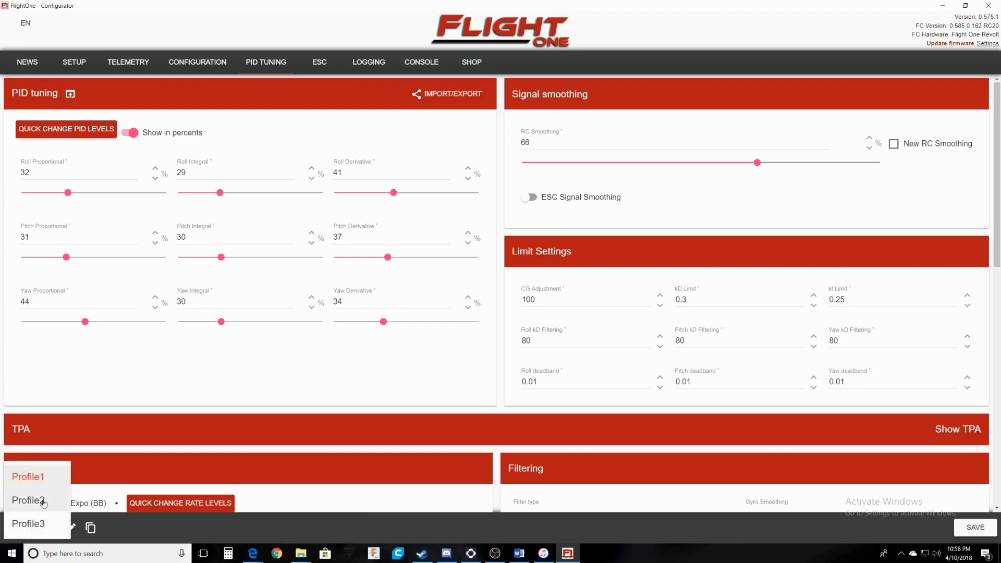
click(44, 502)
click(78, 131)
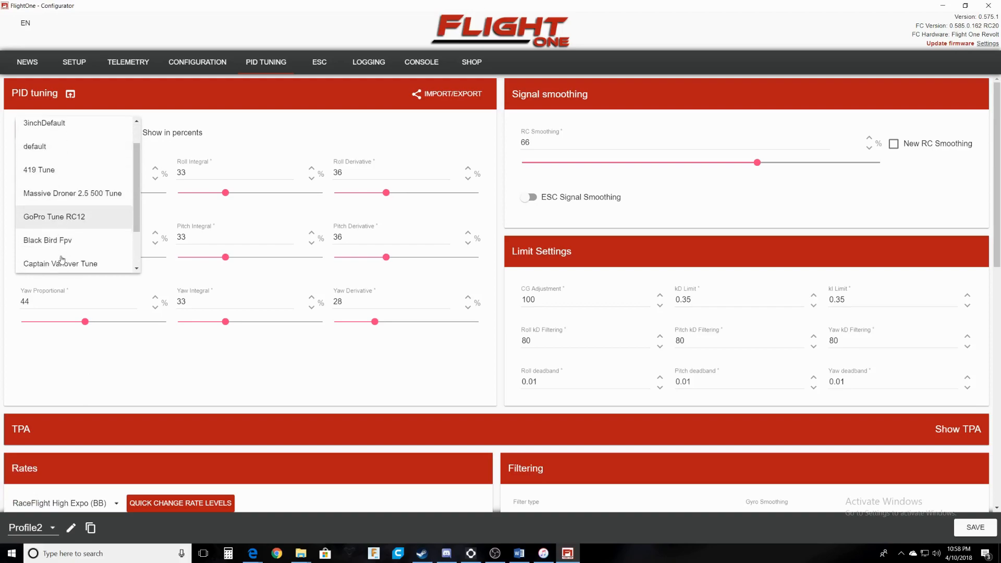
scroll(61, 259, down, 2)
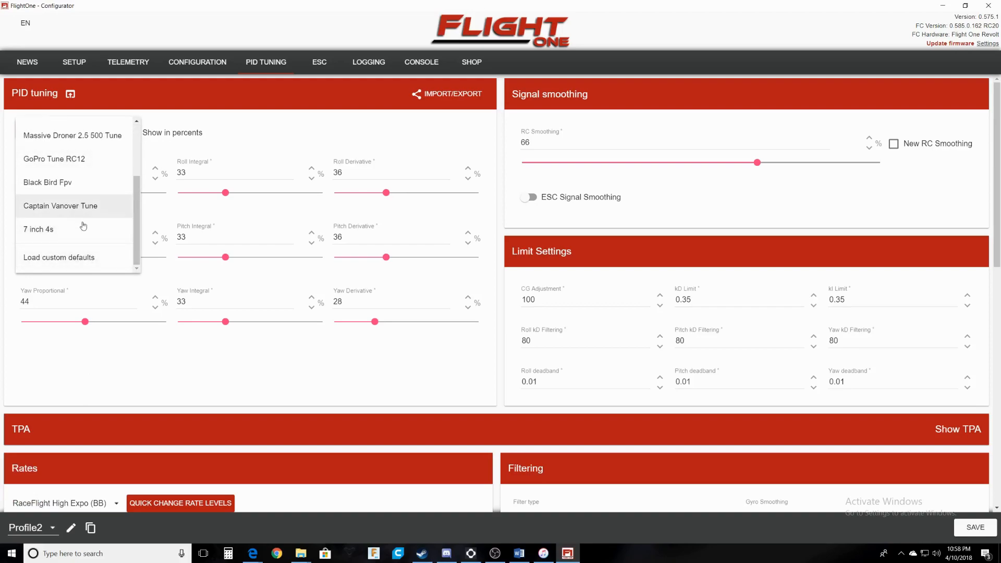
click(152, 381)
click(34, 527)
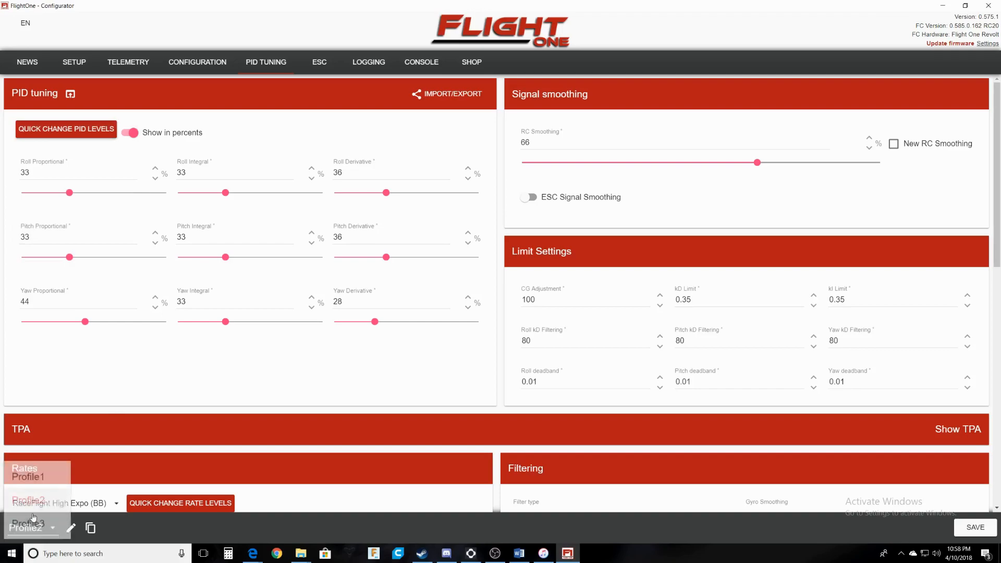
click(24, 474)
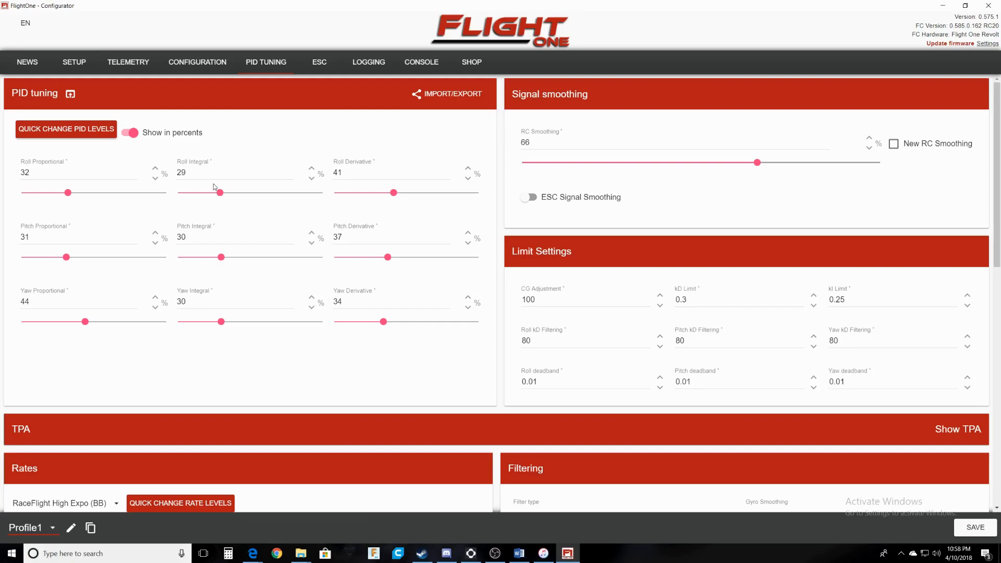
Visit Setup, return to PID Tuning, and check the presets without changing Profile1's PIDs.
click(77, 64)
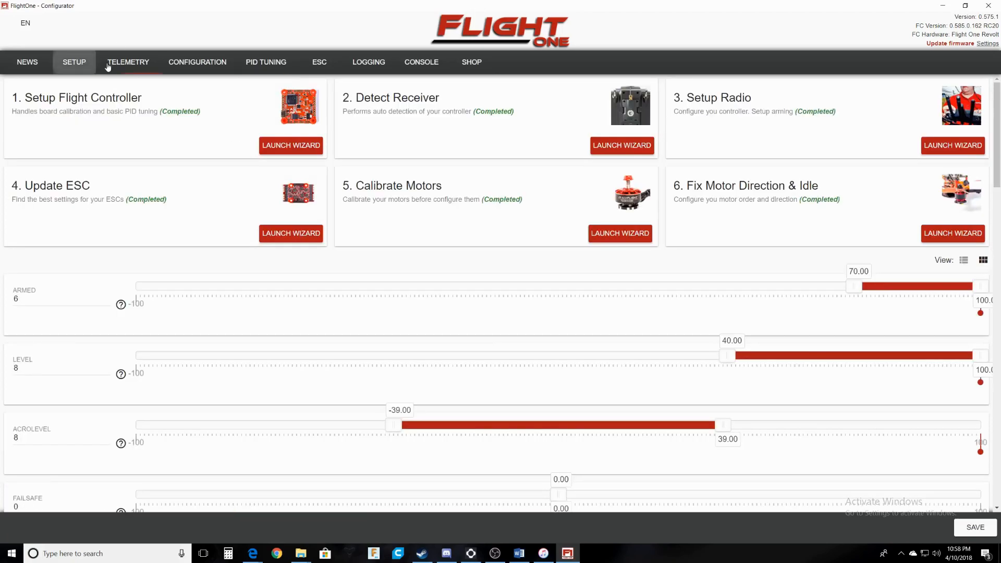
click(272, 67)
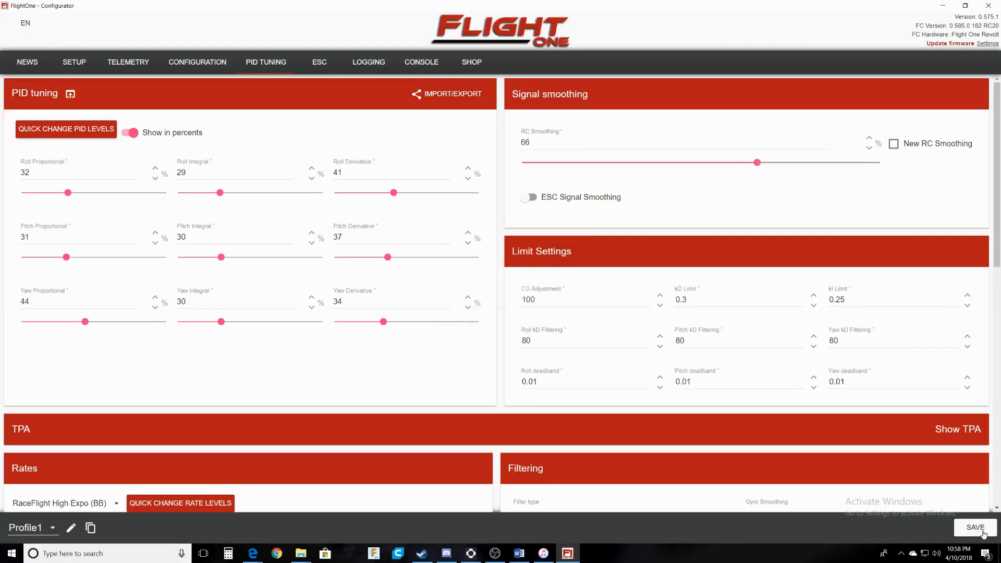
click(88, 130)
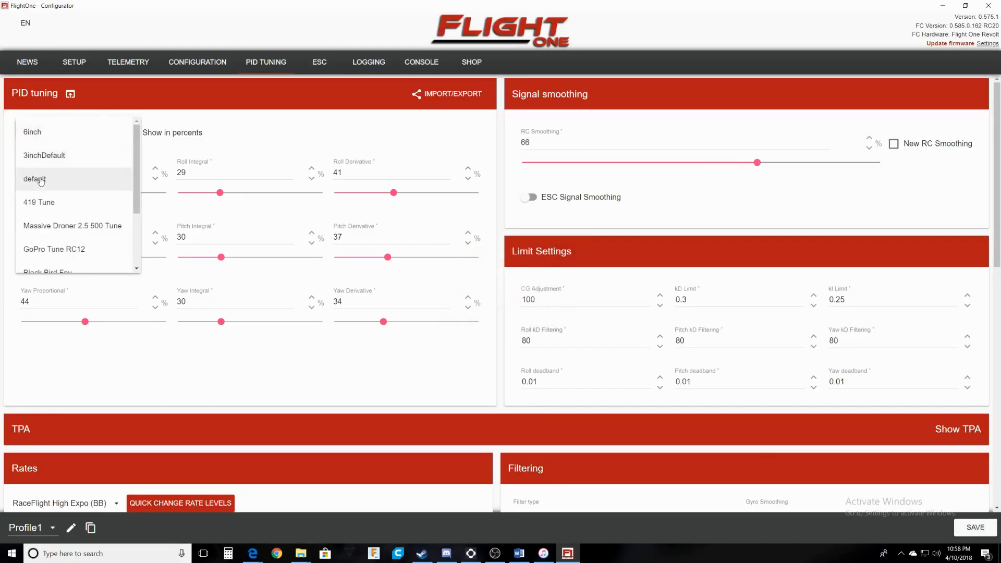
click(47, 202)
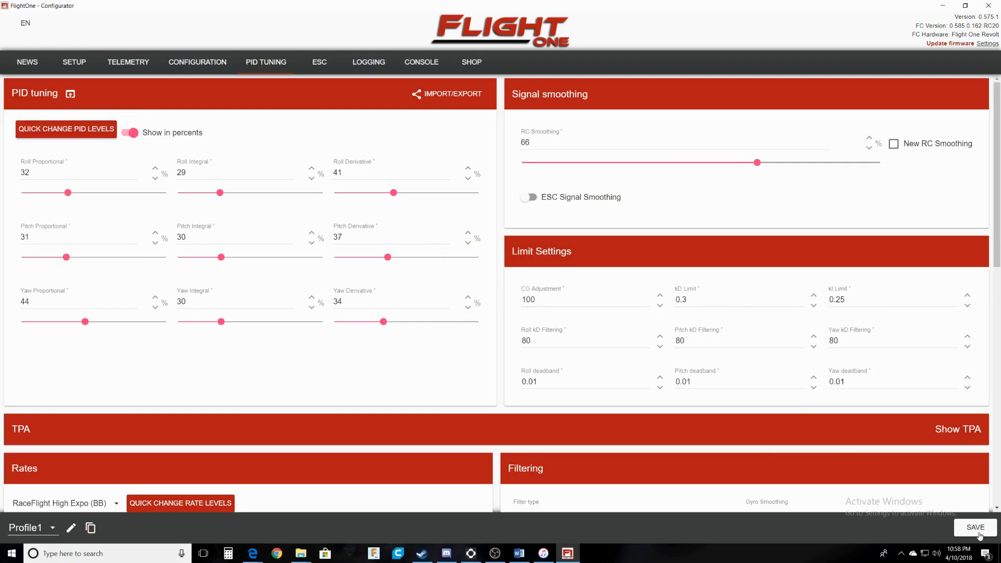
Load the ESC page, dismiss the tones notice, and review Timing Medium, Start up power 0.125, Demag High.
click(320, 64)
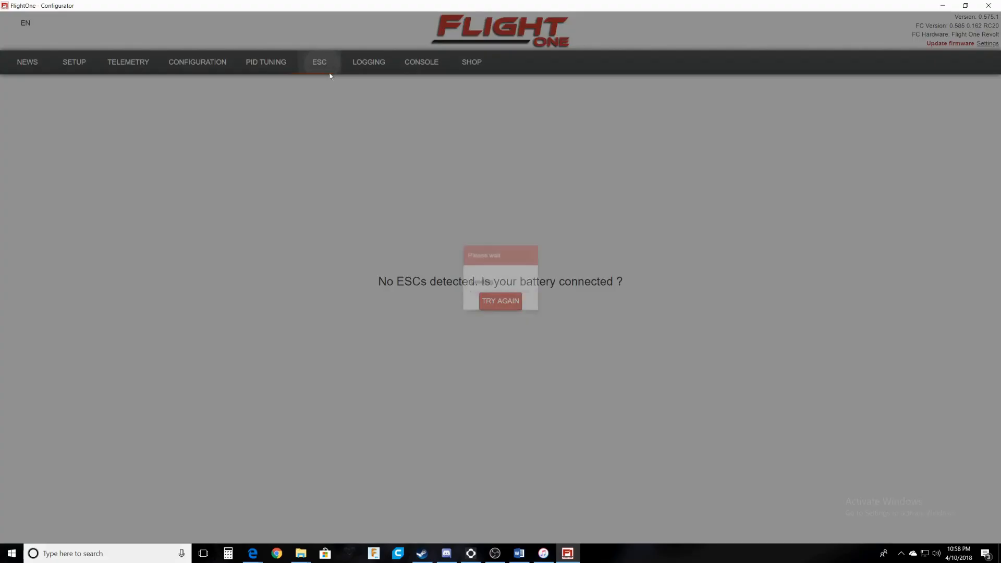
click(501, 294)
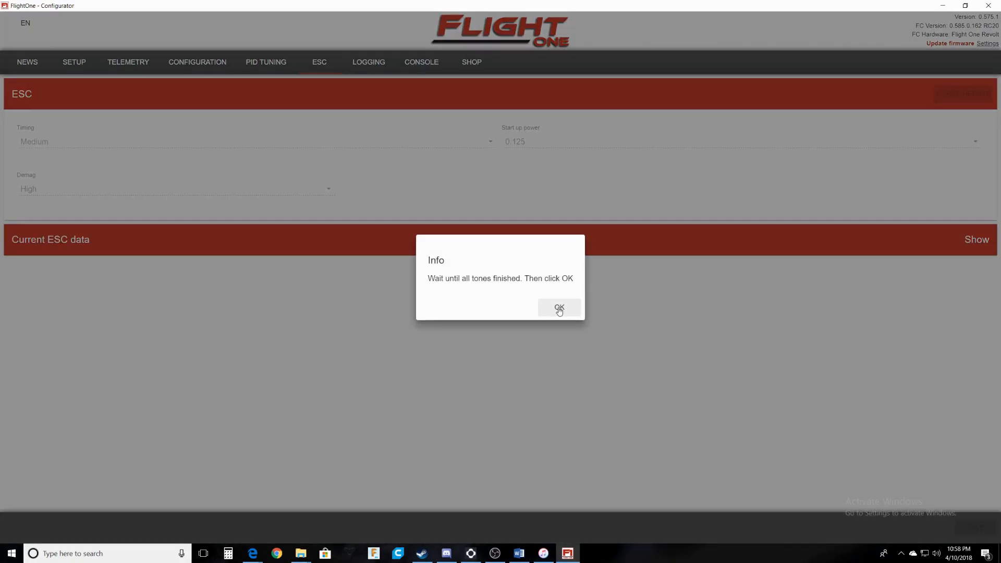
click(558, 308)
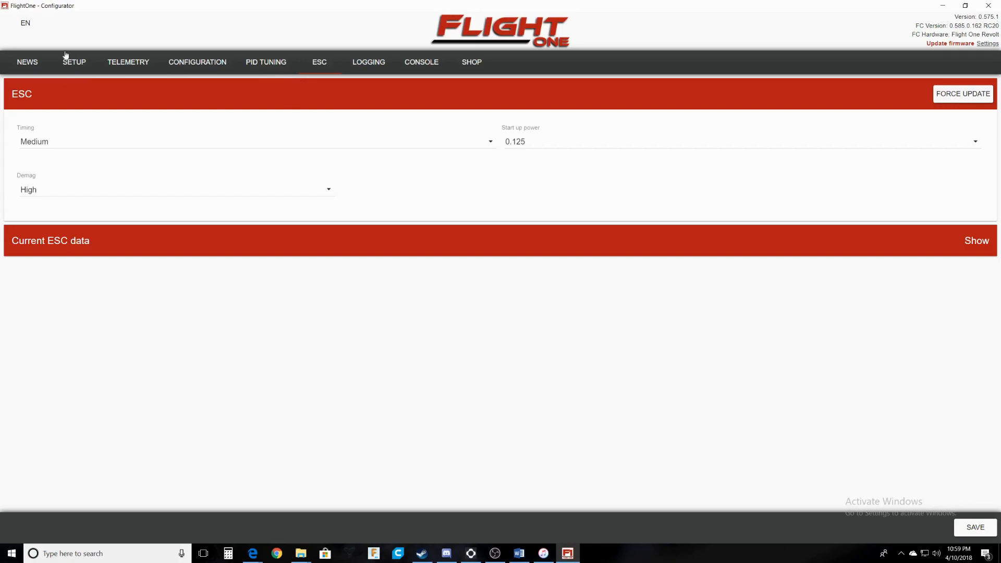
click(381, 64)
click(428, 67)
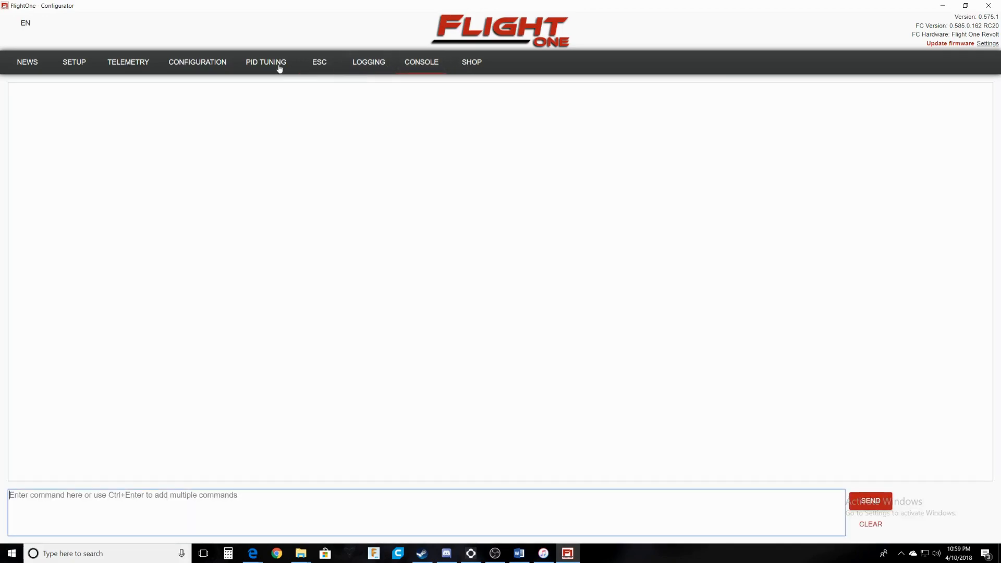
Visit the Shop page, then view live accelerometer, gyro and quaternion telemetry.
click(469, 62)
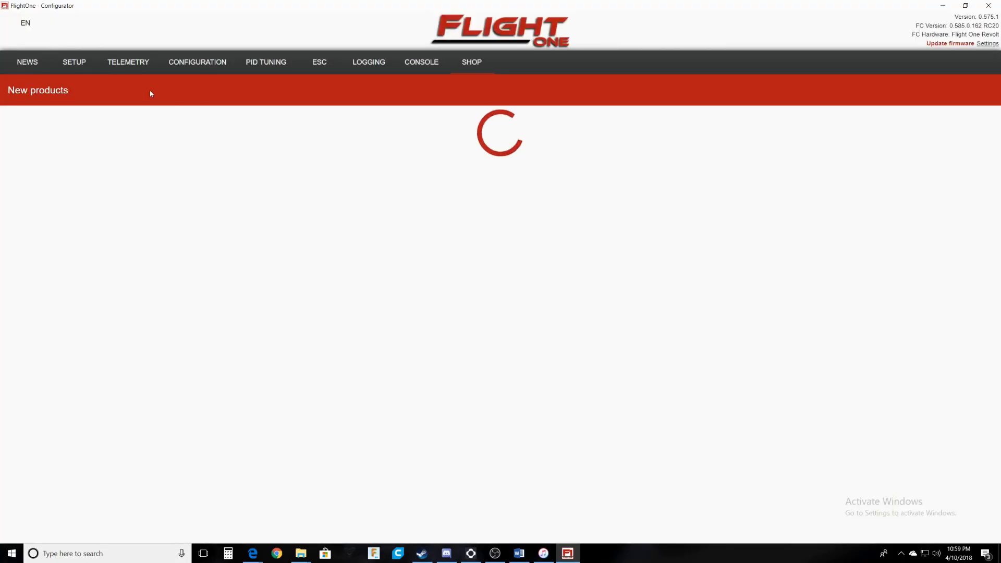
click(129, 65)
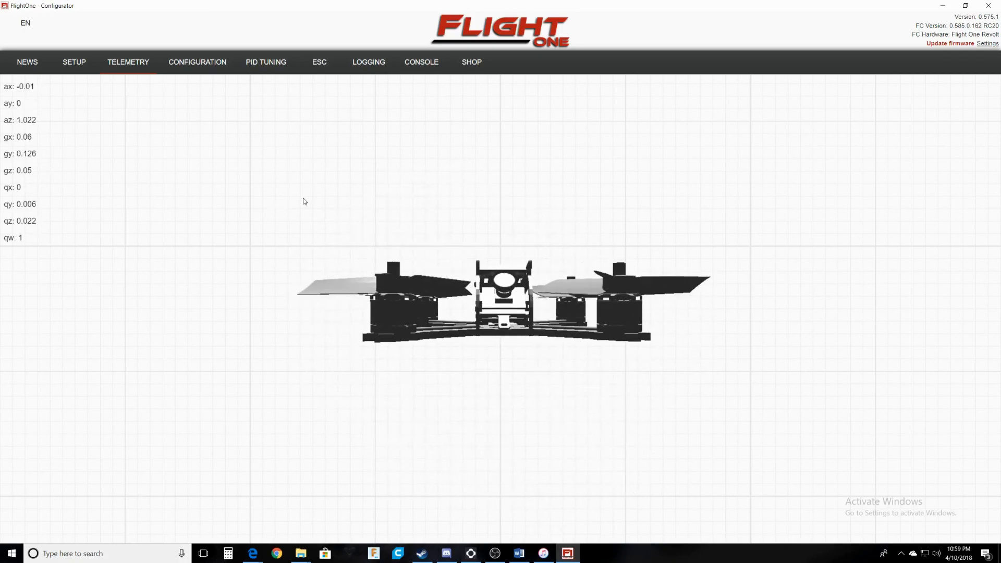
Check the Setup mode sliders (ARMED on channel 6, LEVEL 40–100) and save to the board.
click(74, 62)
scroll(283, 263, down, 20)
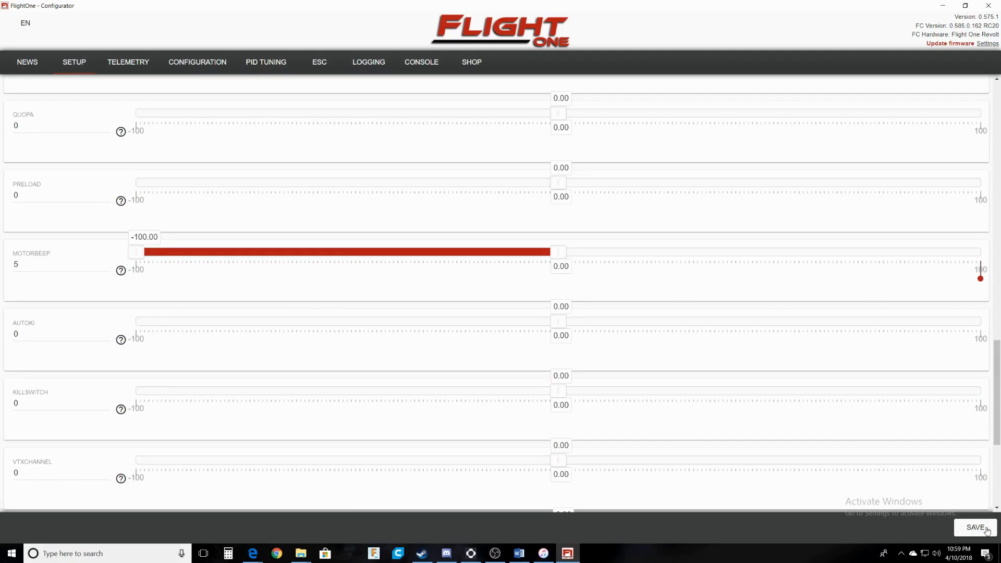
scroll(906, 493, up, 15)
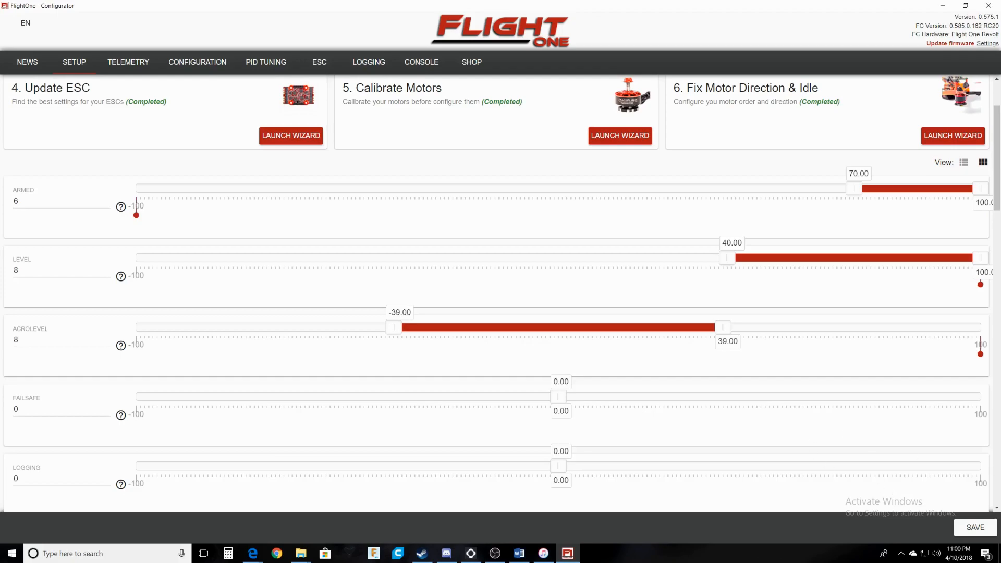
click(974, 527)
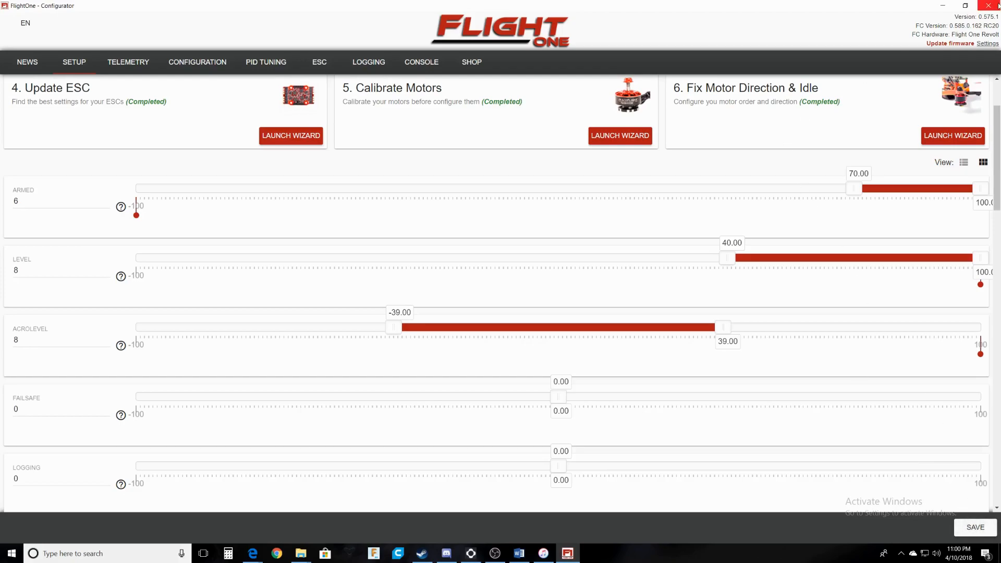